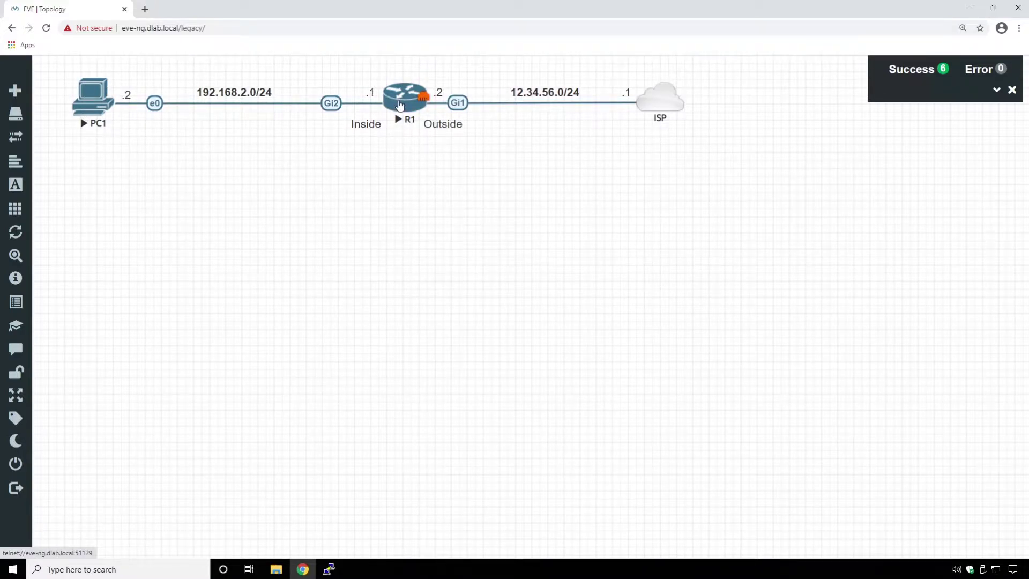
Point out R1, the ISP cloud, and the 12.34.56.0/24 outside and 192.168.2.0/24 inside network labels
left_click_drag(445, 236, 381, 83)
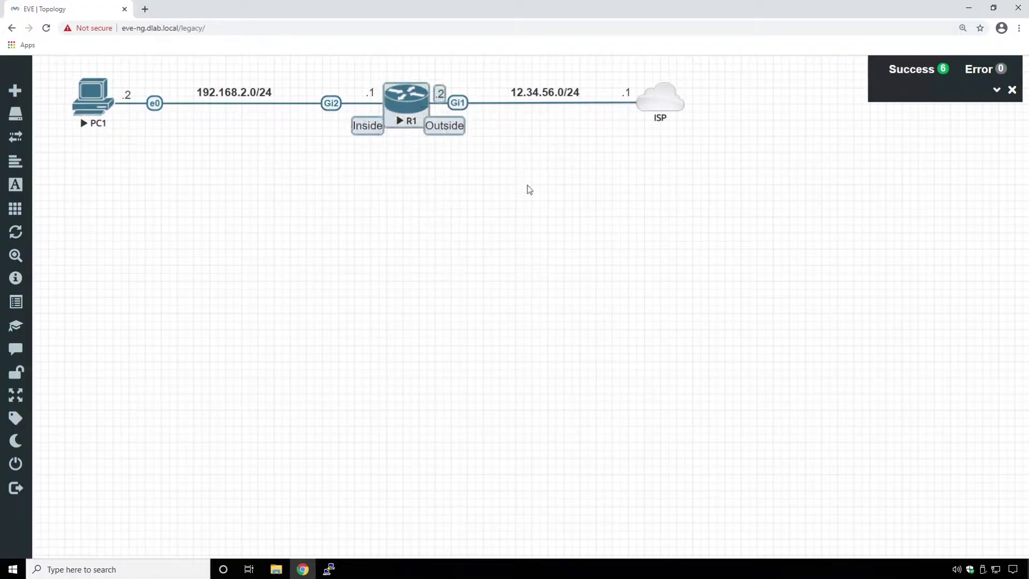
left_click(525, 153)
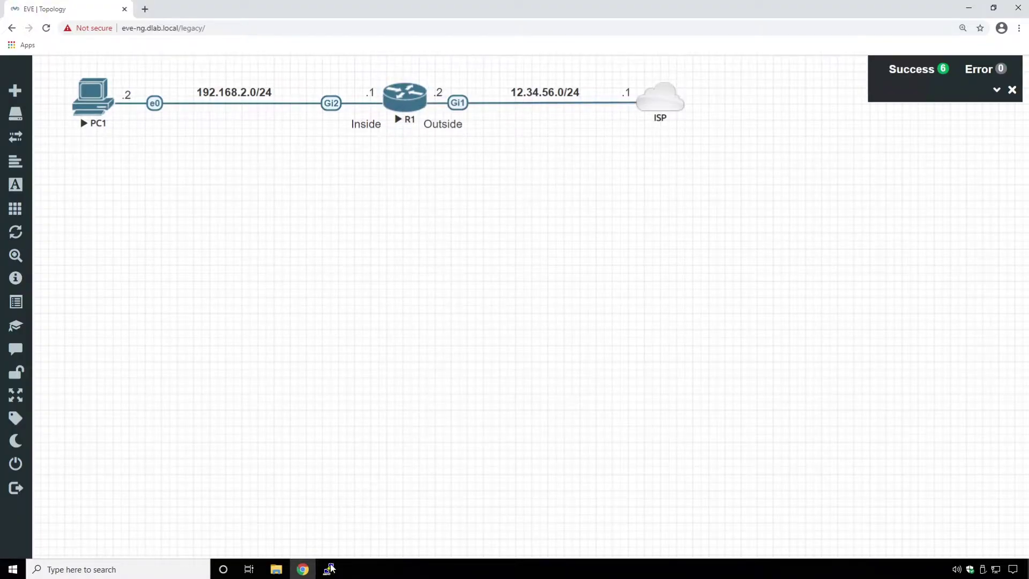
left_click_drag(705, 172, 626, 83)
left_click_drag(509, 71, 589, 104)
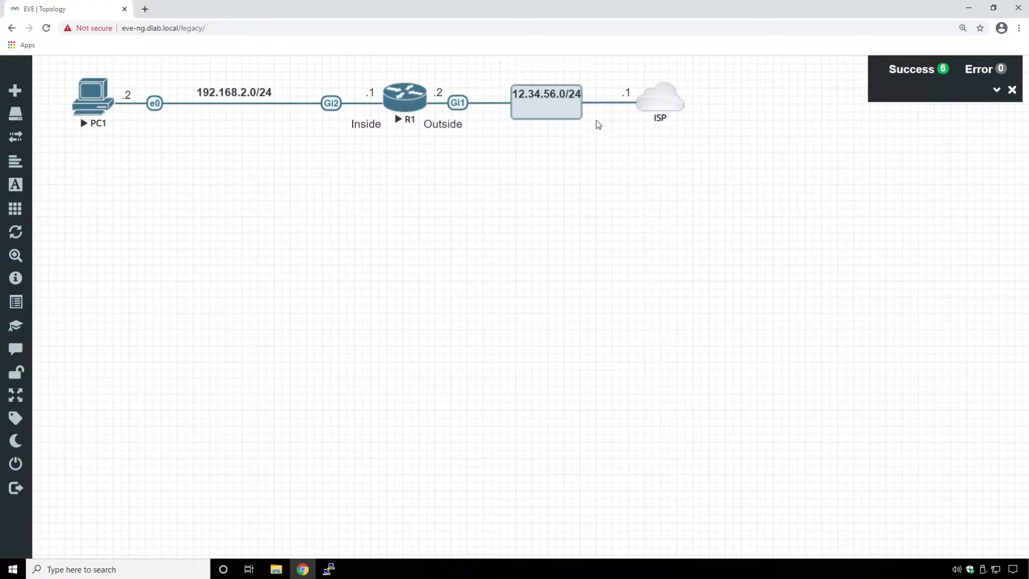
left_click_drag(185, 70, 293, 107)
Enter privileged mode on R1's console with enable
left_click(330, 569)
key("Return")
key("Return")
key("Return")
key("Return")
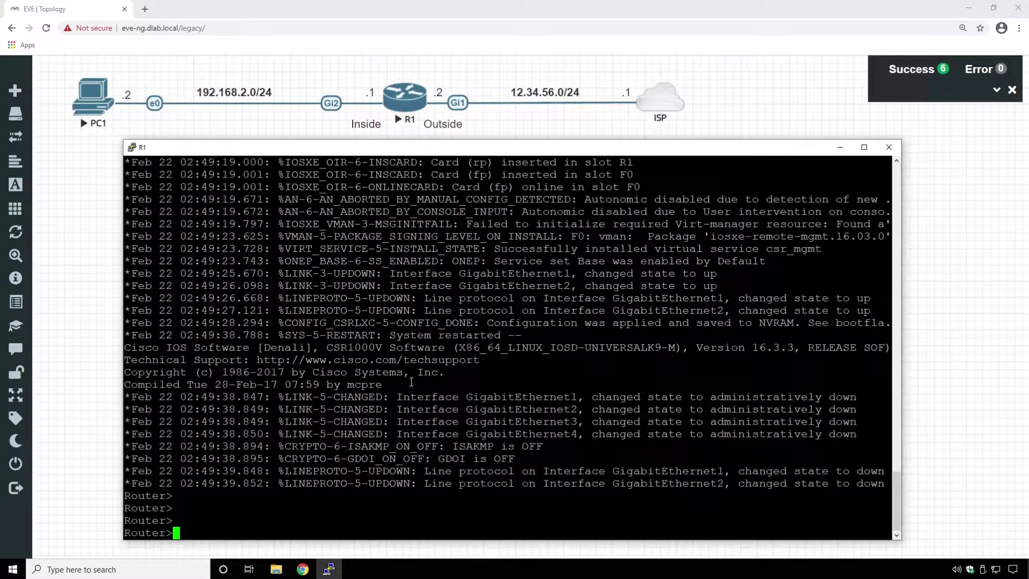
type("enable")
key("Return")
key("Return")
key("Return")
key("Return")
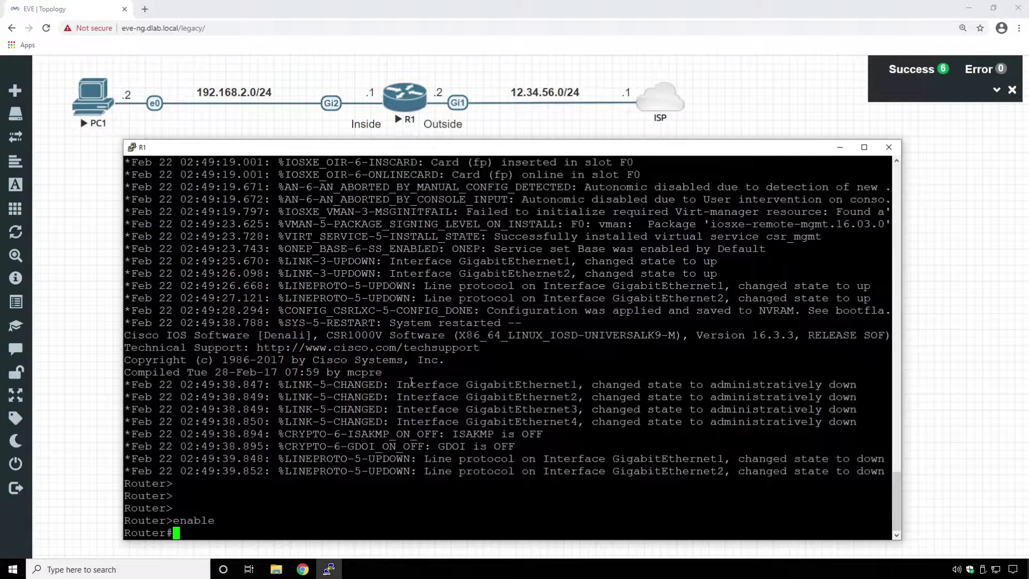
Run show ip interface brief and point out the unassigned, administratively down interfaces
type("show ")
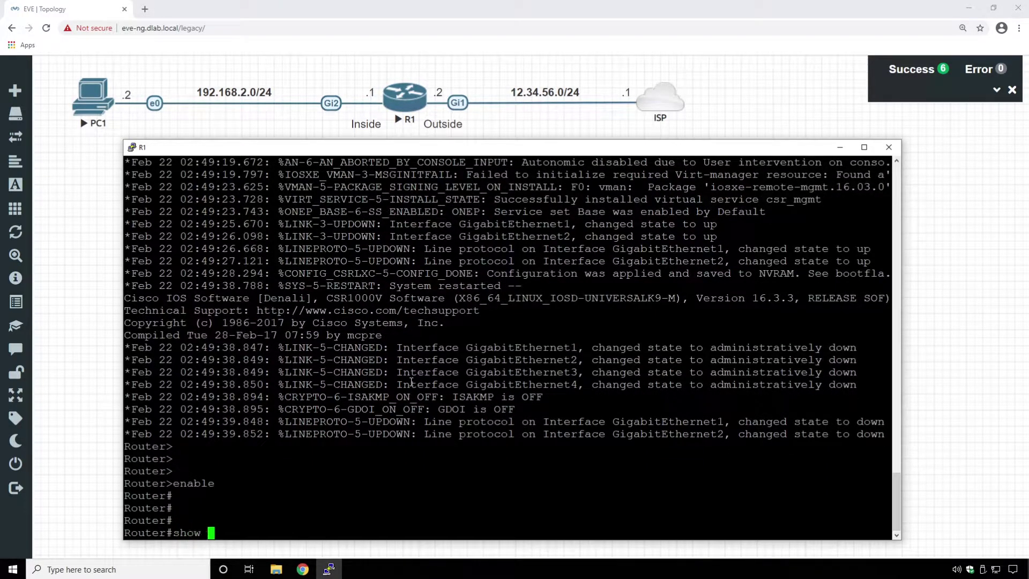
type("ip inte")
key("Tab")
type("bri")
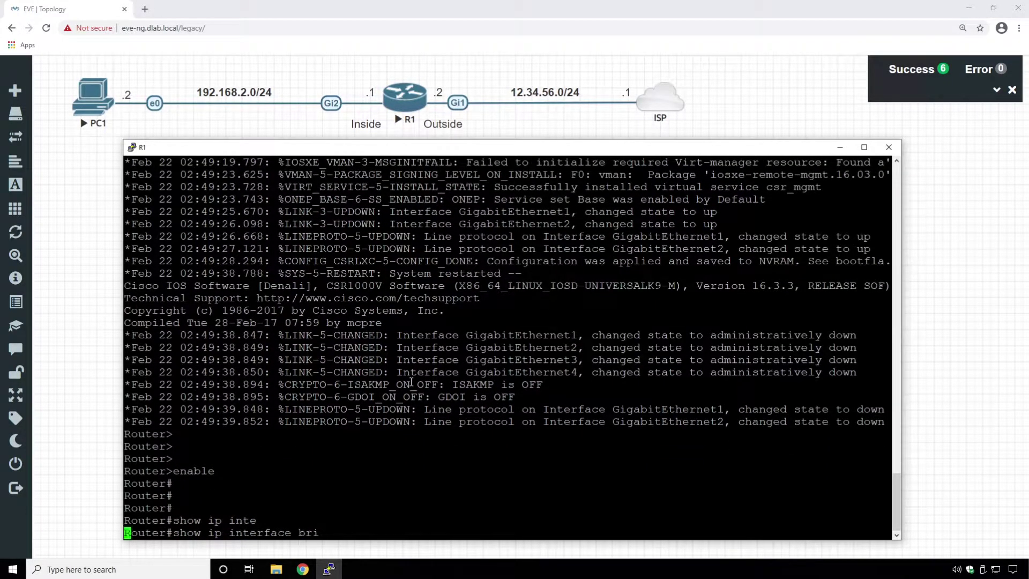
key("Tab")
key("Return")
left_click_drag(134, 484, 213, 520)
left_click_drag(474, 479, 620, 525)
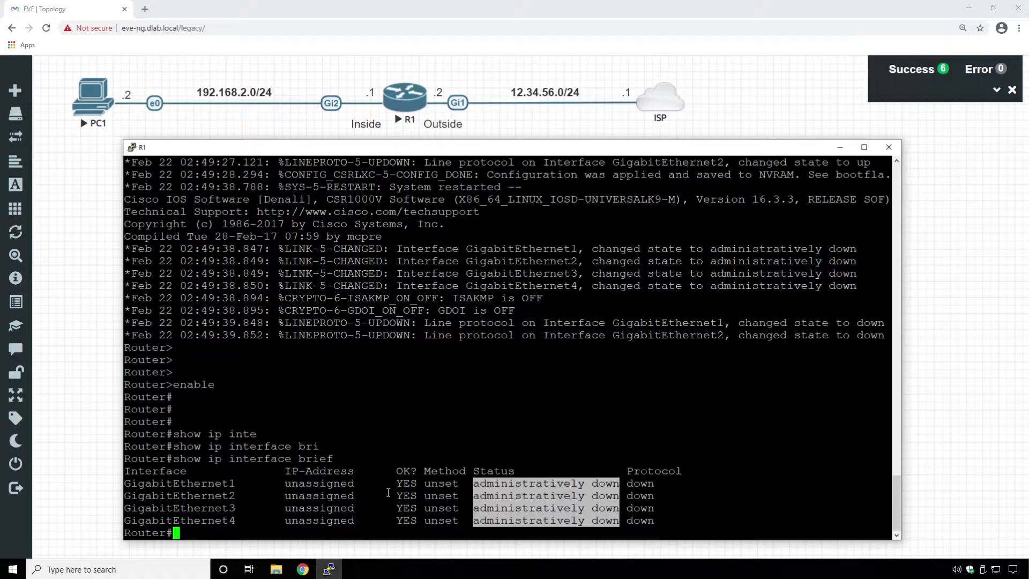
left_click_drag(286, 484, 355, 499)
left_click(349, 507)
key("alt+Tab")
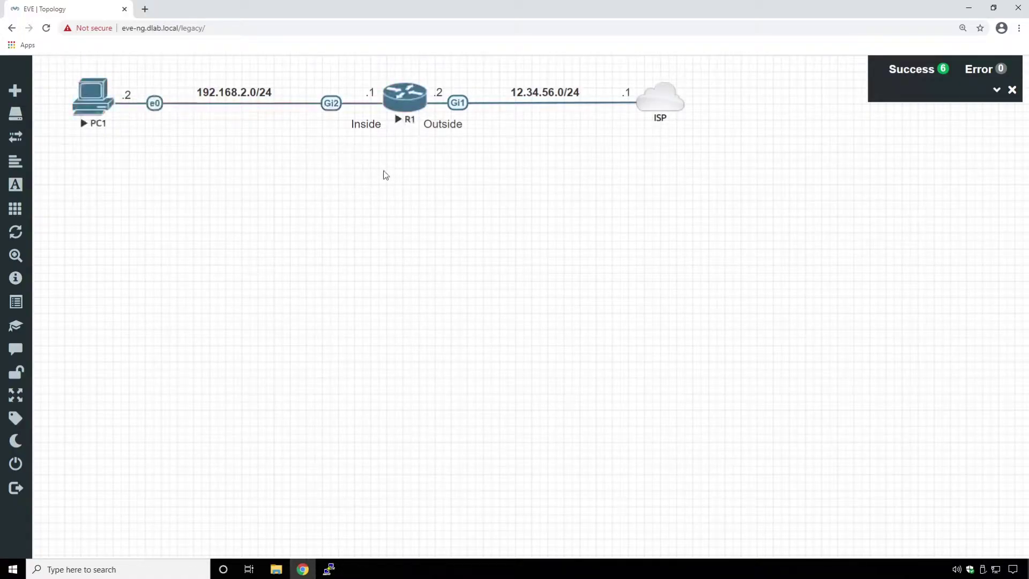
Point out R1's .1, Inside and Outside labels on the lab topology
left_click_drag(384, 172, 349, 83)
left_click_drag(504, 171, 453, 95)
left_click(444, 315)
Rerun show ip interface brief on R1's console
left_click(328, 570)
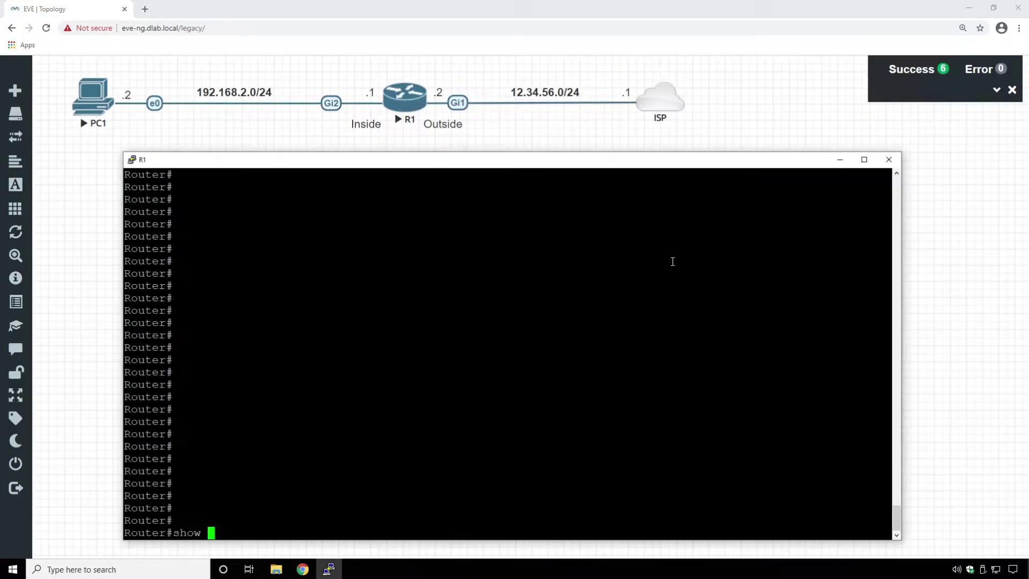
key("BackSpace")
key("BackSpace")
key("BackSpace")
key("BackSpace")
key("BackSpace")
type("show ip int")
key("BackSpace")
type("er")
key("Tab")
type("bri")
key("Tab")
key("Return")
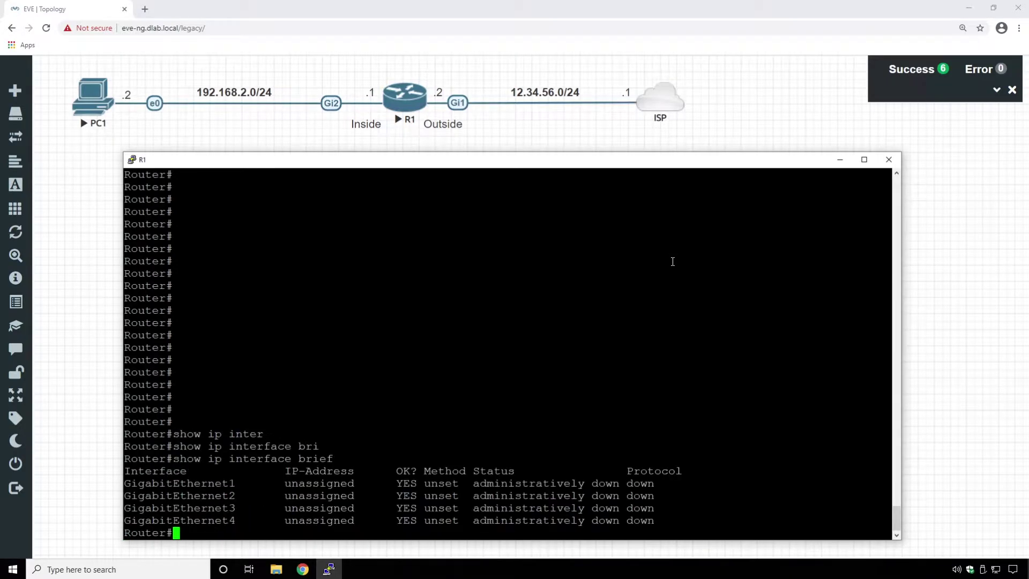
Point out GigabitEthernet1–4, their unassigned addresses and administratively down status
left_click_drag(127, 479, 232, 520)
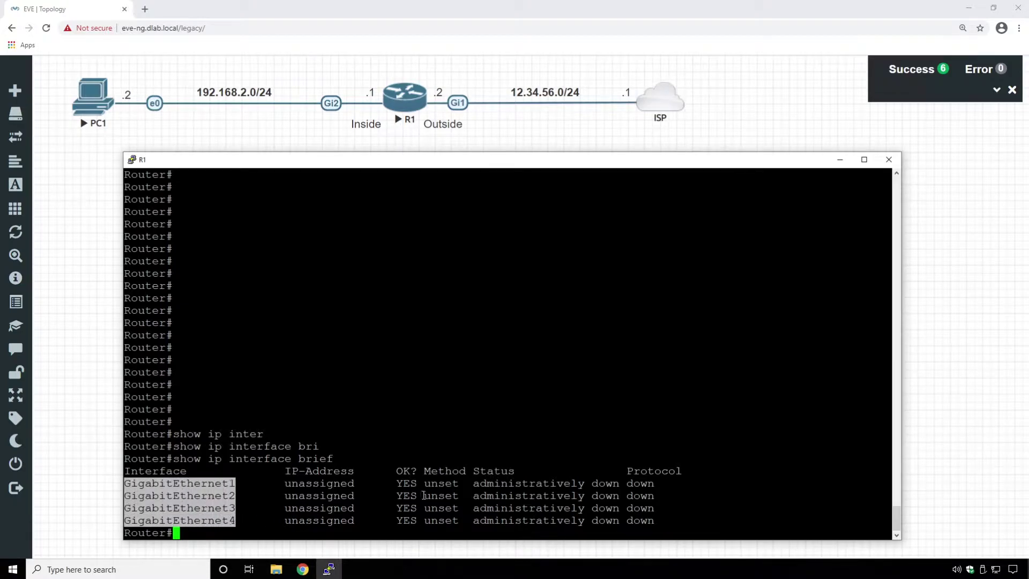
left_click_drag(479, 481, 622, 523)
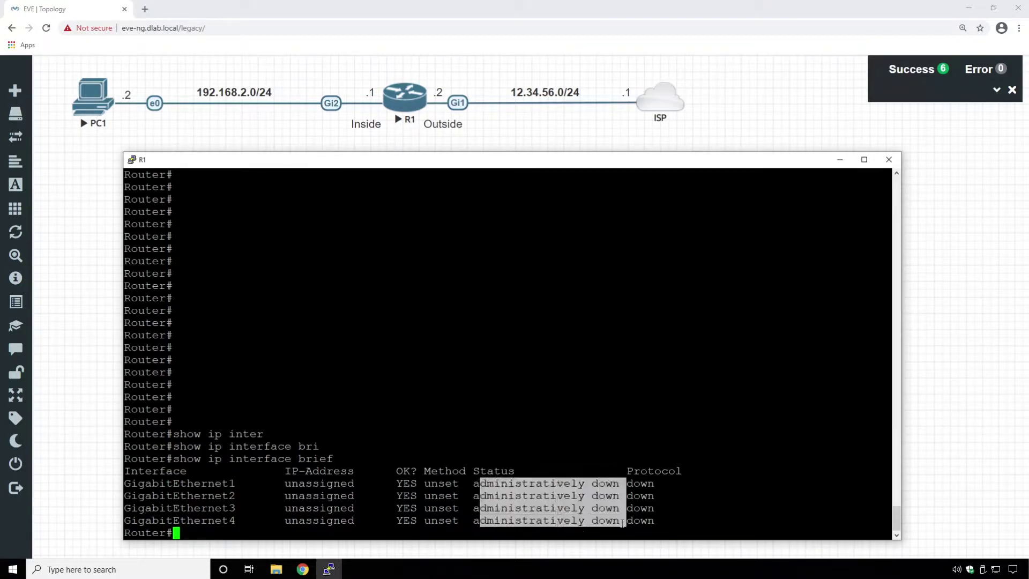
left_click_drag(278, 478, 358, 516)
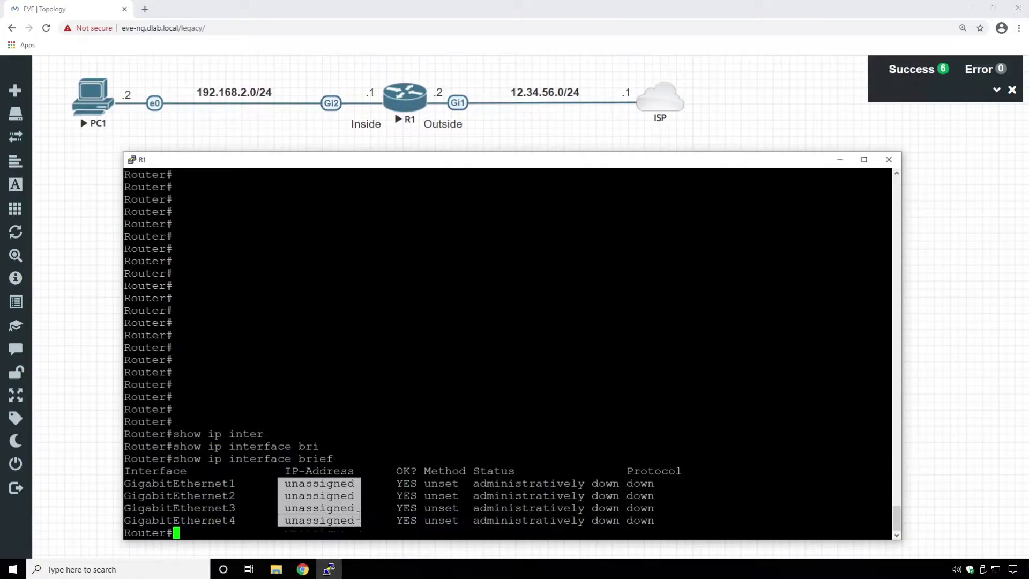
left_click(365, 464)
Enter configure terminal and select interface GigabitEthernet1
type("conf")
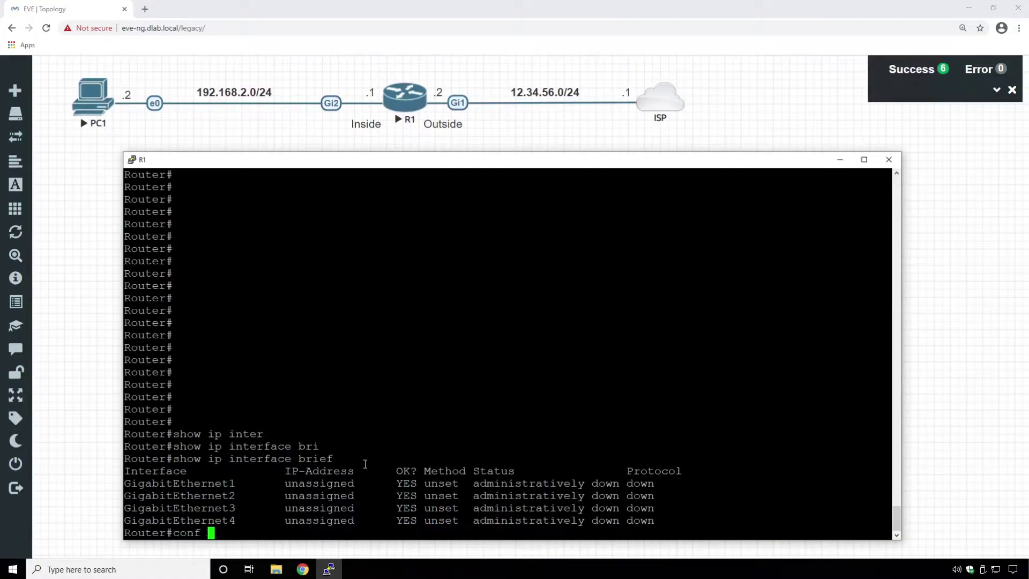
key("Tab")
type("ter")
key("Tab")
key("Return")
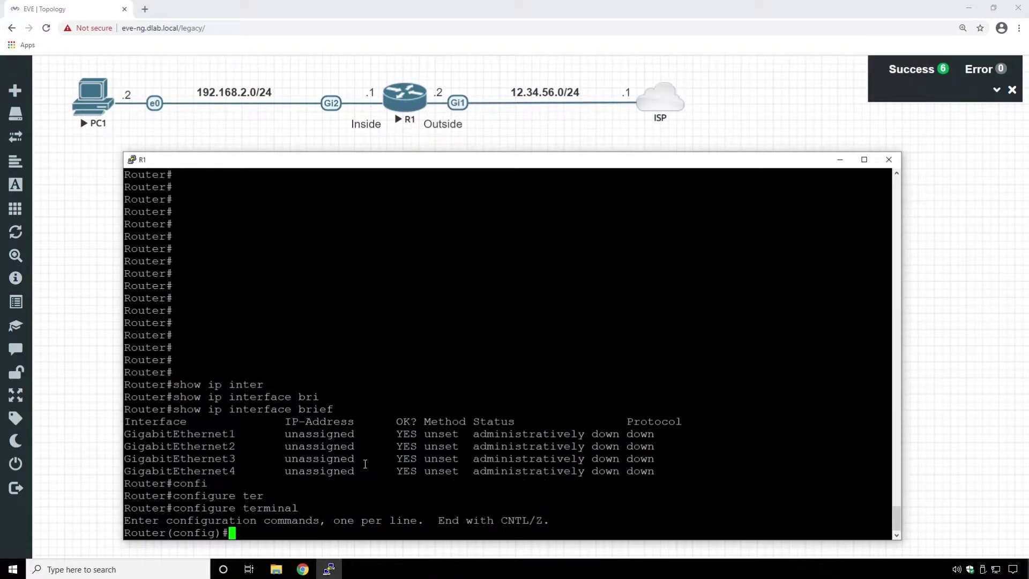
type("int")
key("Tab")
type("gi")
key("Tab")
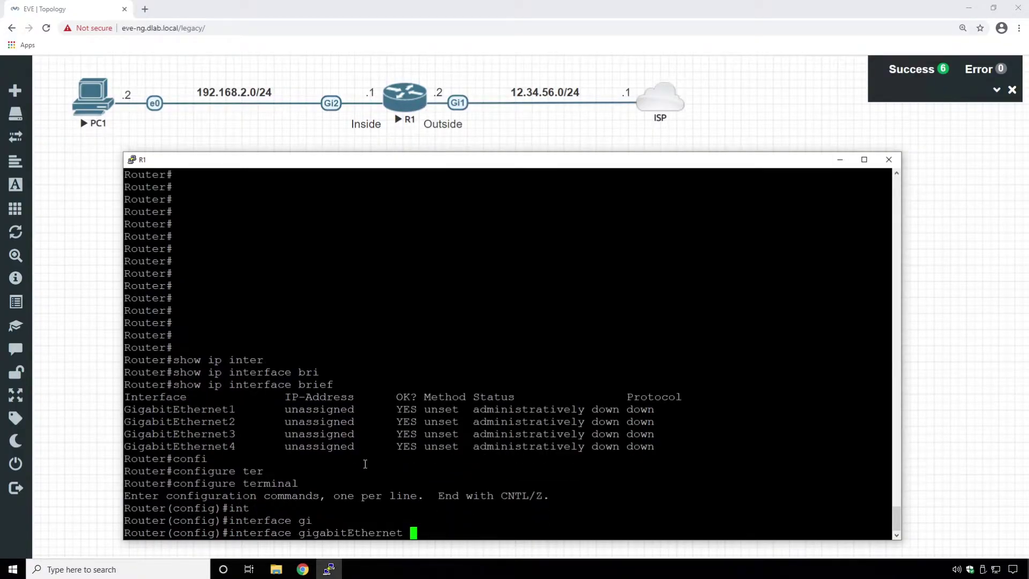
type("1")
key("Tab")
key("Return")
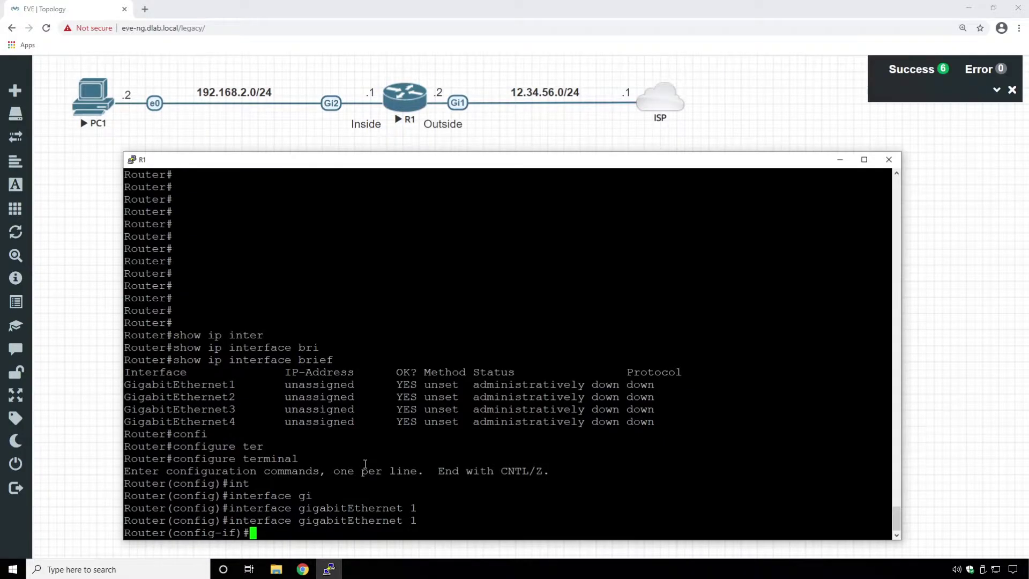
Give GigabitEthernet1 address 12.34.56.2 255.255.255.0 and enable it with no shutdown
type("ip add")
key("Tab")
type("12.34.56.2 255.255.255.0")
key("Return")
type("no ")
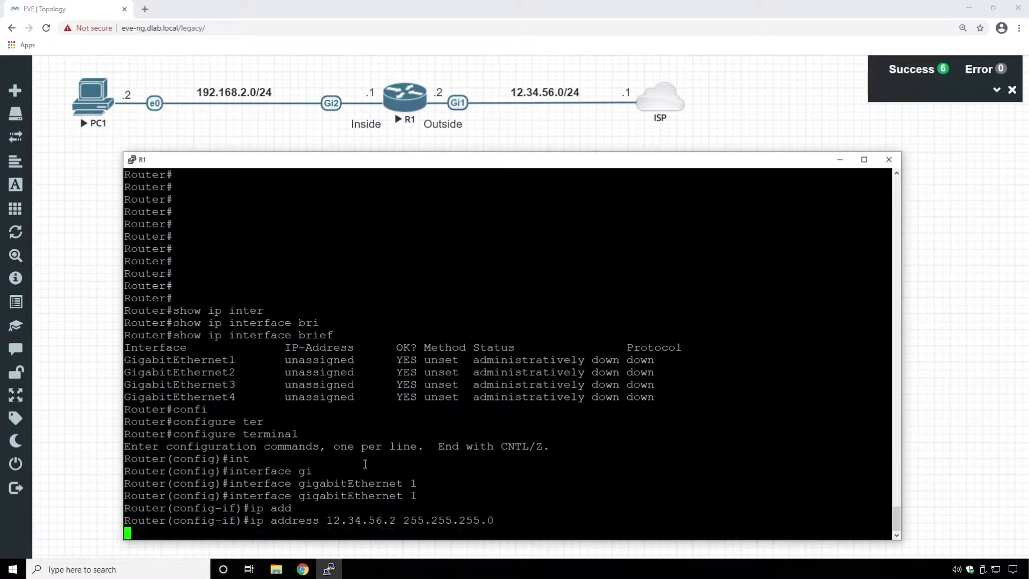
type("outer(config-if)#no out")
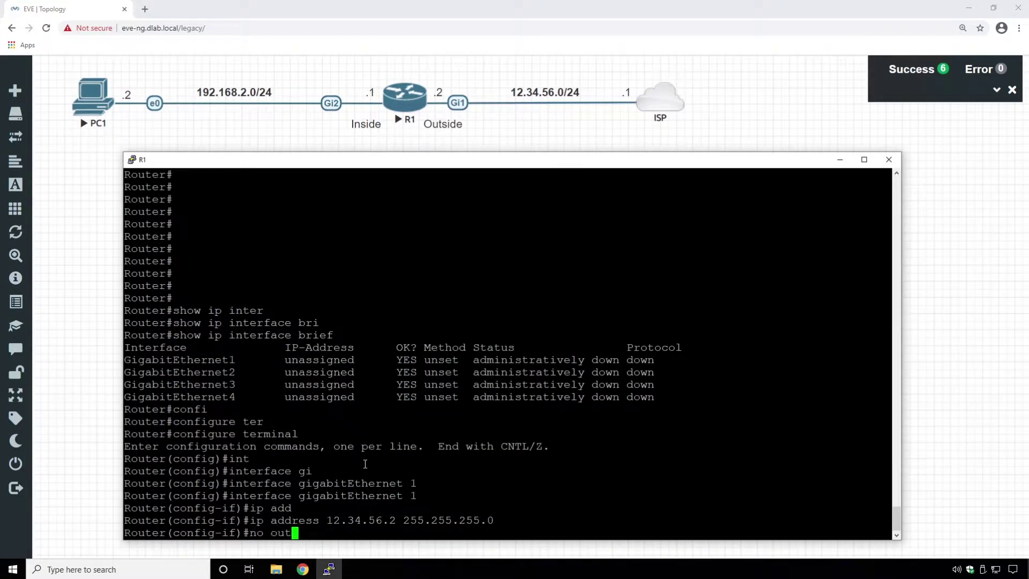
key("Tab")
key("BackSpace")
key("BackSpace")
key("BackSpace")
type("shut")
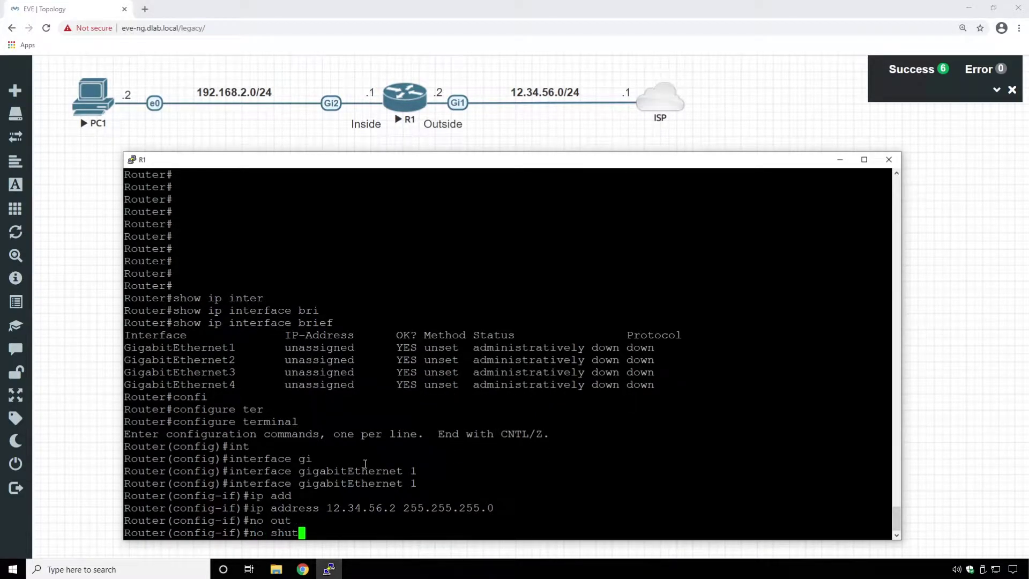
key("Return")
key("Return")
Give GigabitEthernet2 address 192.168.2.1 255.255.255.0, enable it, and exit configuration mode
key("Return")
key("Return")
key("Return")
key("Up")
key("Up")
key("Up")
key("Return")
type("ip add")
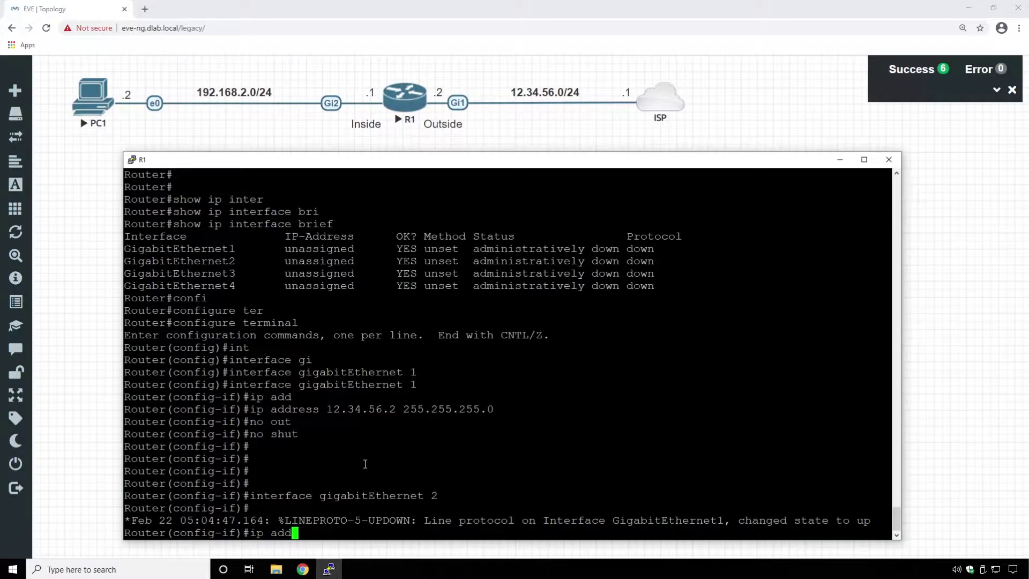
key("Tab")
type("192.168")
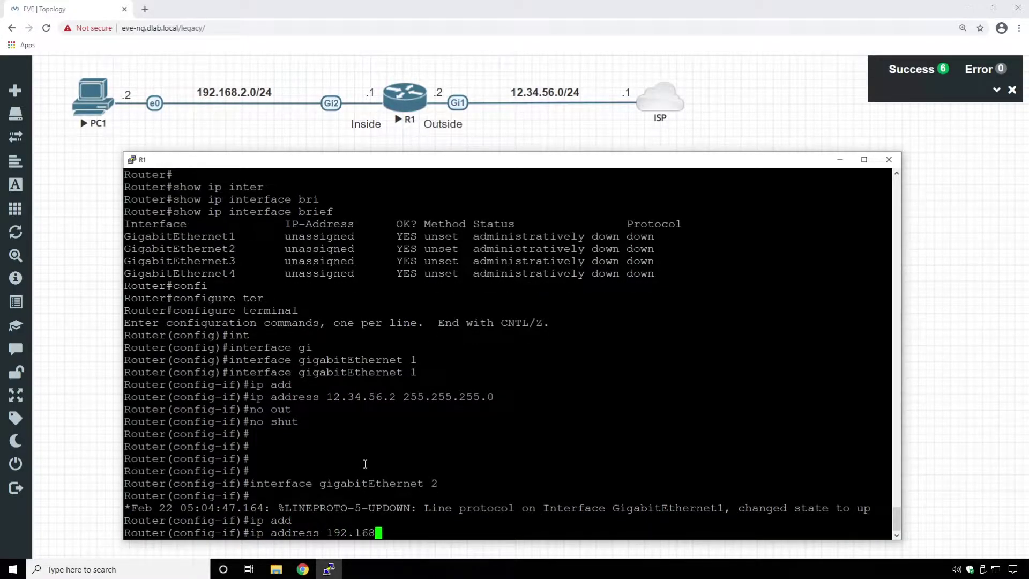
type(".2.1 255.255.255.0")
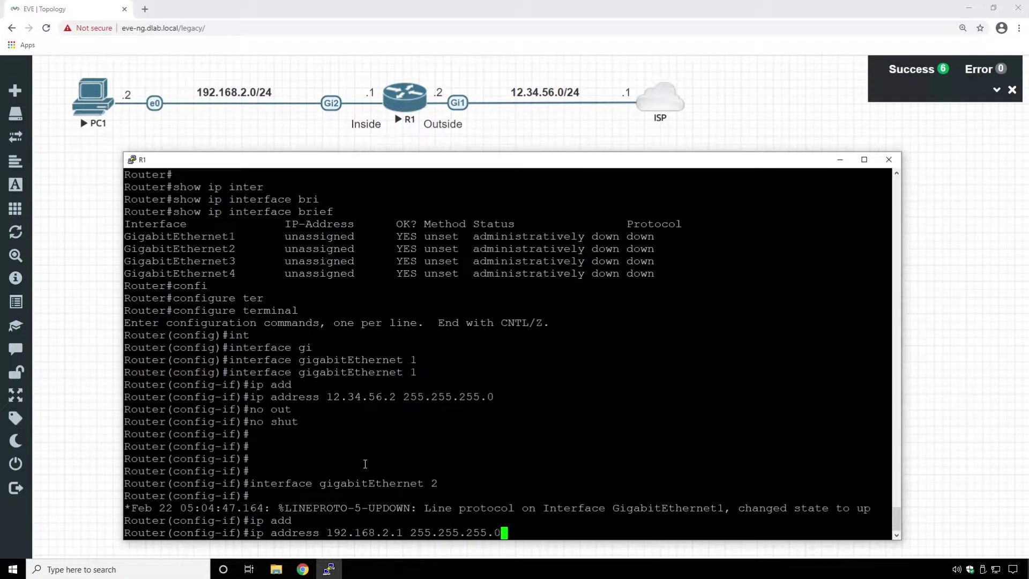
key("Return")
key("Return")
key("Return")
key("Return")
type("no shut")
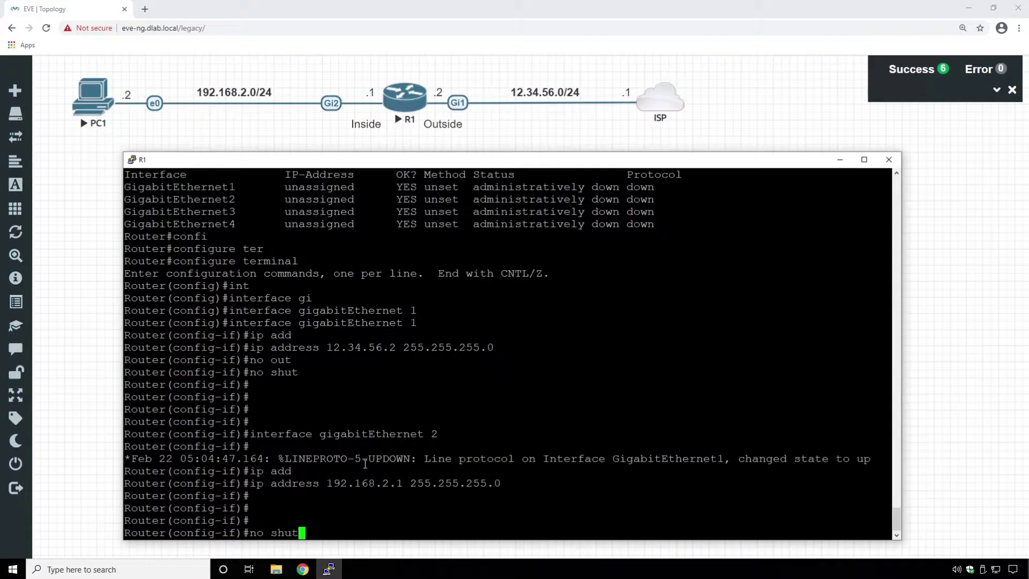
key("Return")
key("ctrl+z")
type("show ")
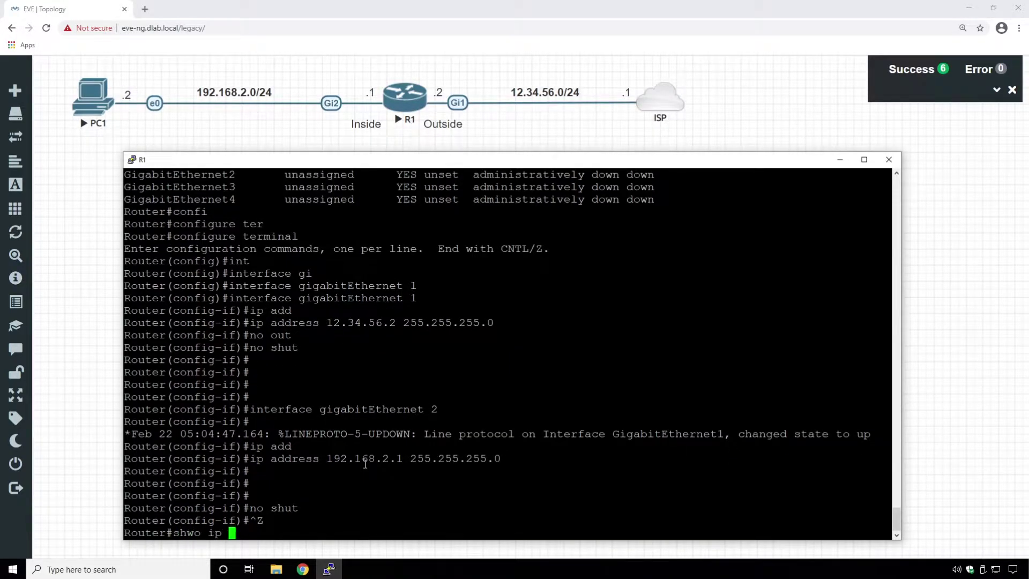
type("ip int bri")
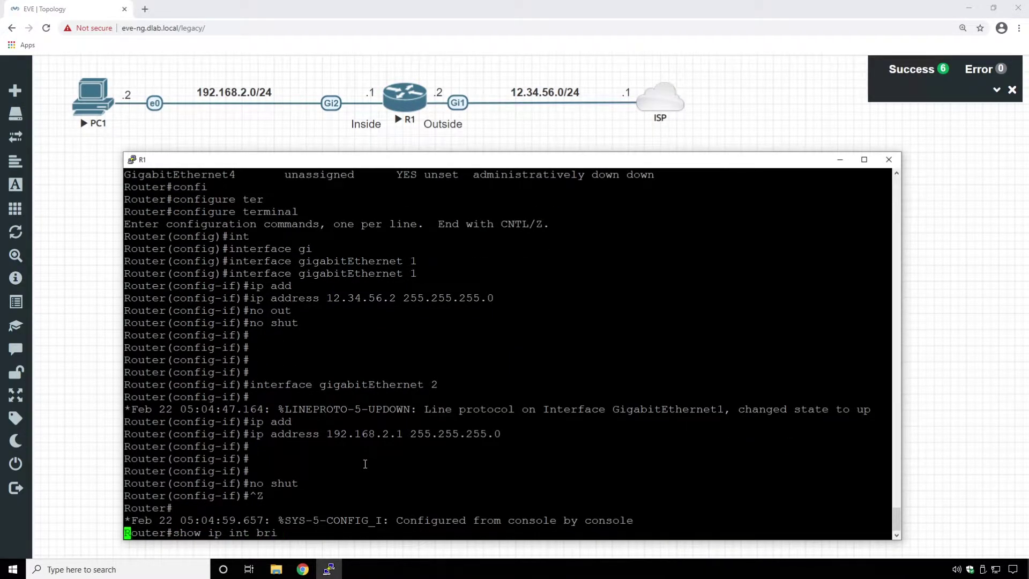
Run show ip int bri and select GigabitEthernet1's address 12.34.56.2 for copying
key("Return")
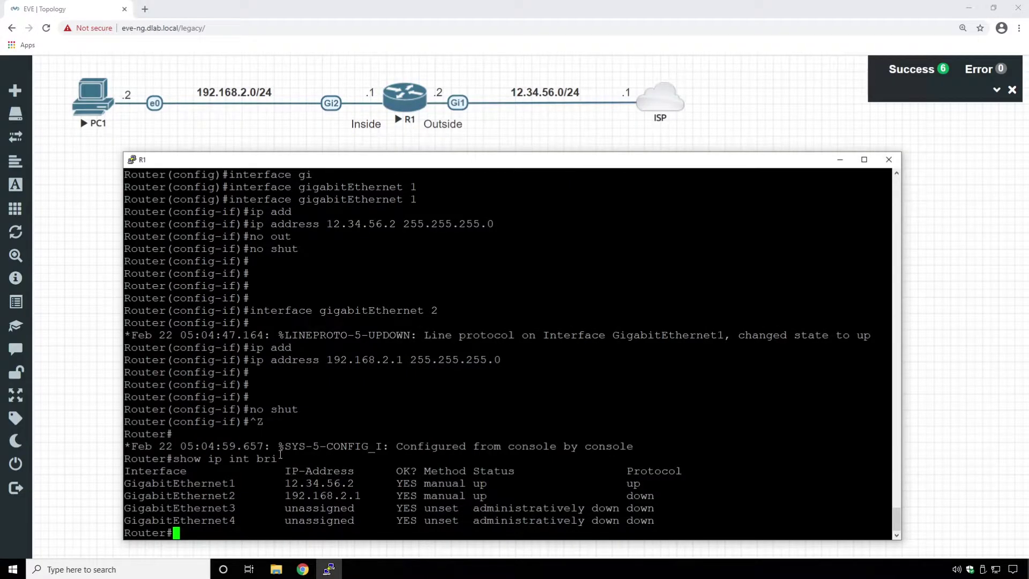
double_click(301, 493)
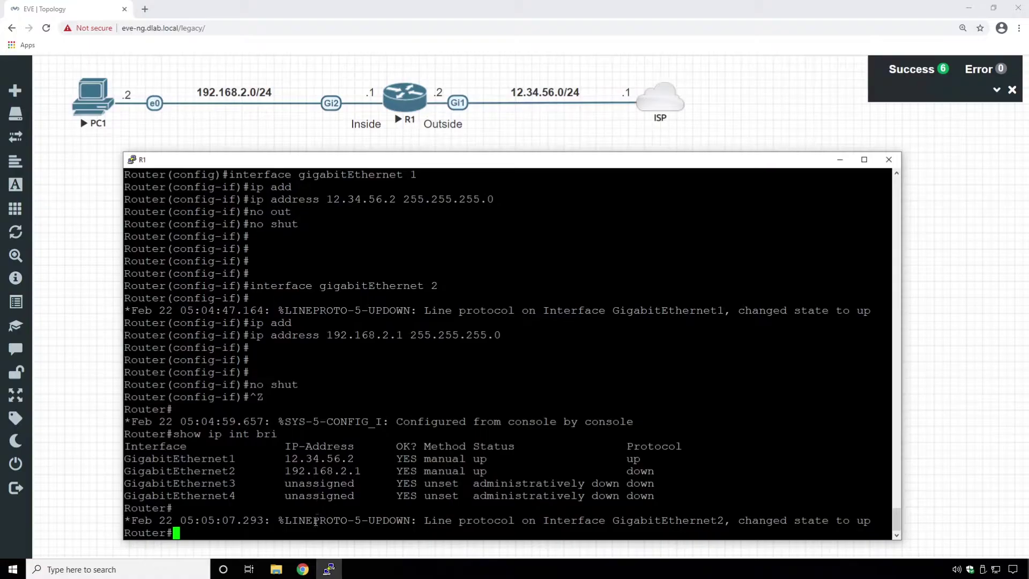
double_click(331, 472)
double_click(331, 460)
key("ctrl+c")
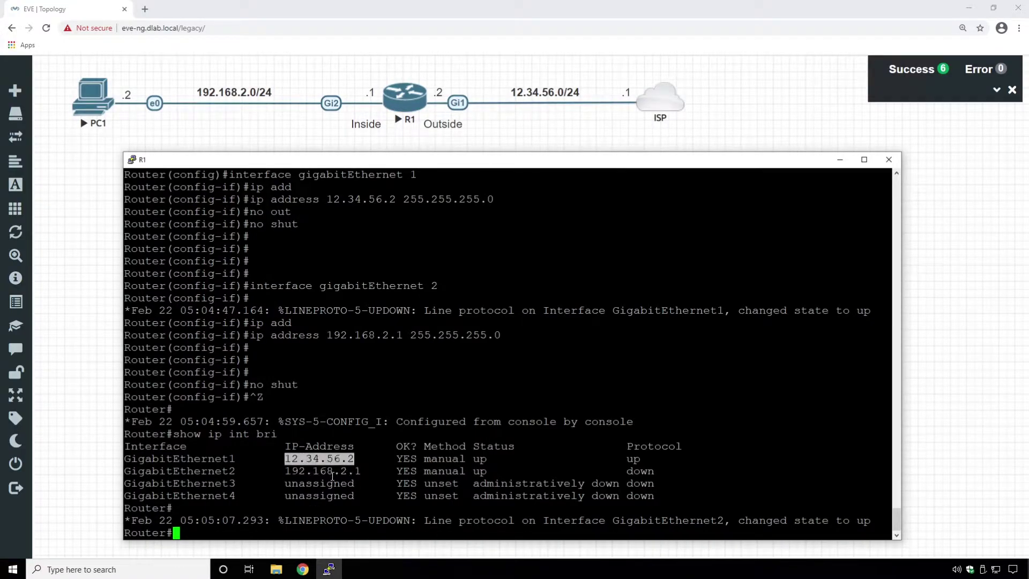
Ping the ISP at 12.34.56.1 (80% success), then open PC1's console from the topology
type("ping")
right_click(374, 476)
key("BackSpace")
type("1")
key("Return")
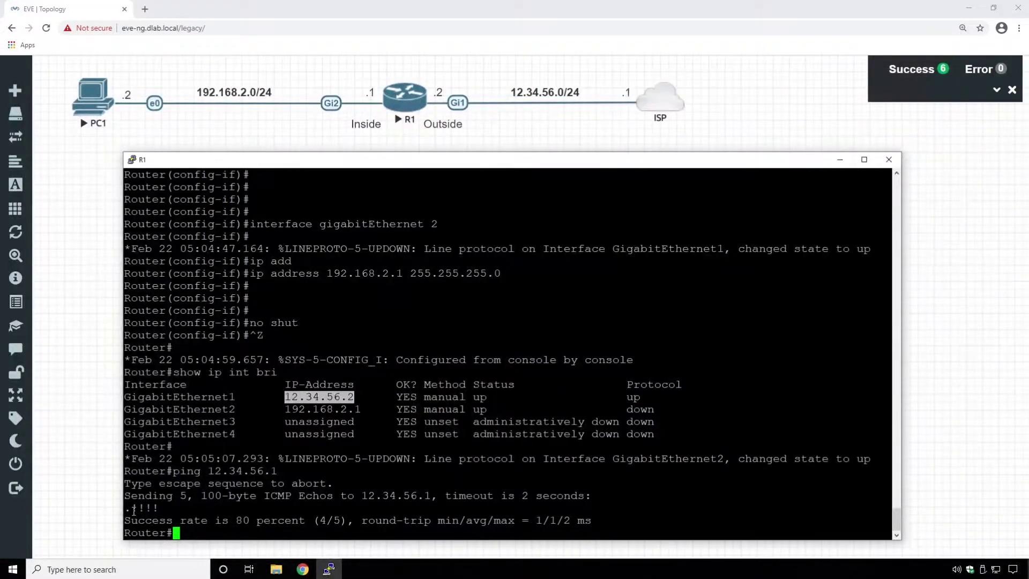
left_click_drag(158, 509, 133, 508)
left_click(261, 505)
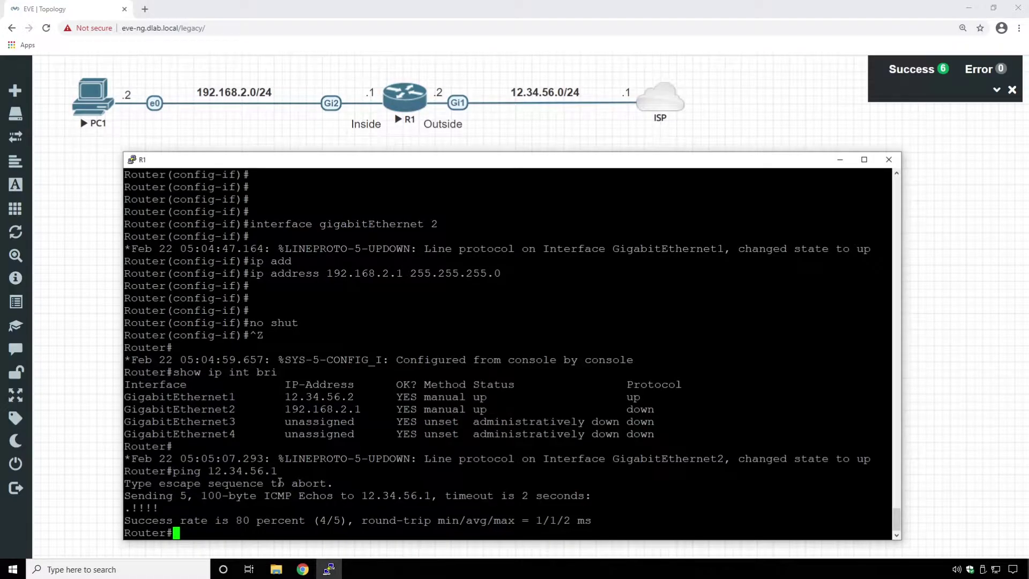
left_click(80, 177)
left_click(90, 113)
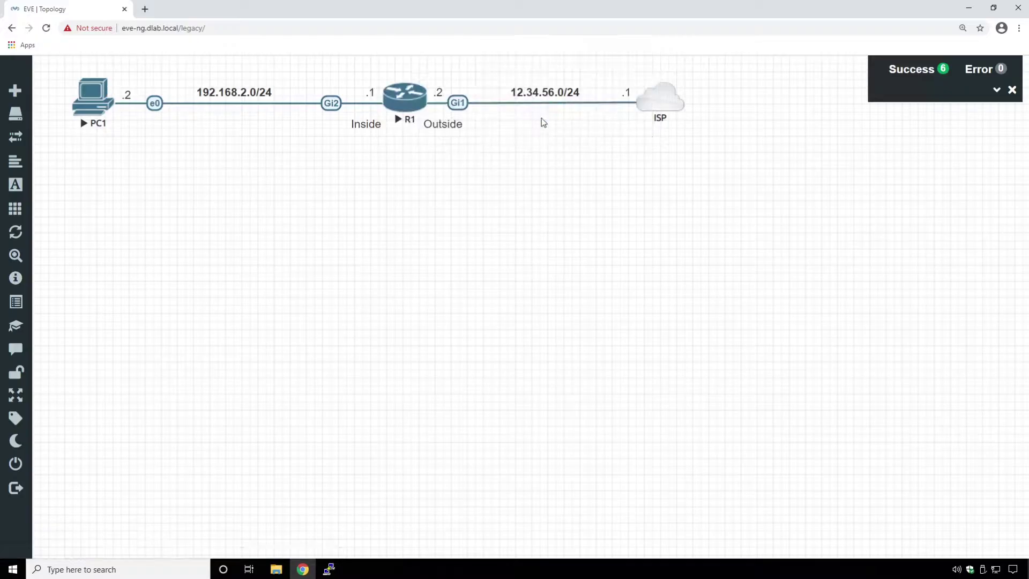
Check Local Area Connection 2 details show PC1 at 192.168.2.2, mask 255.255.255.0
left_click(542, 119)
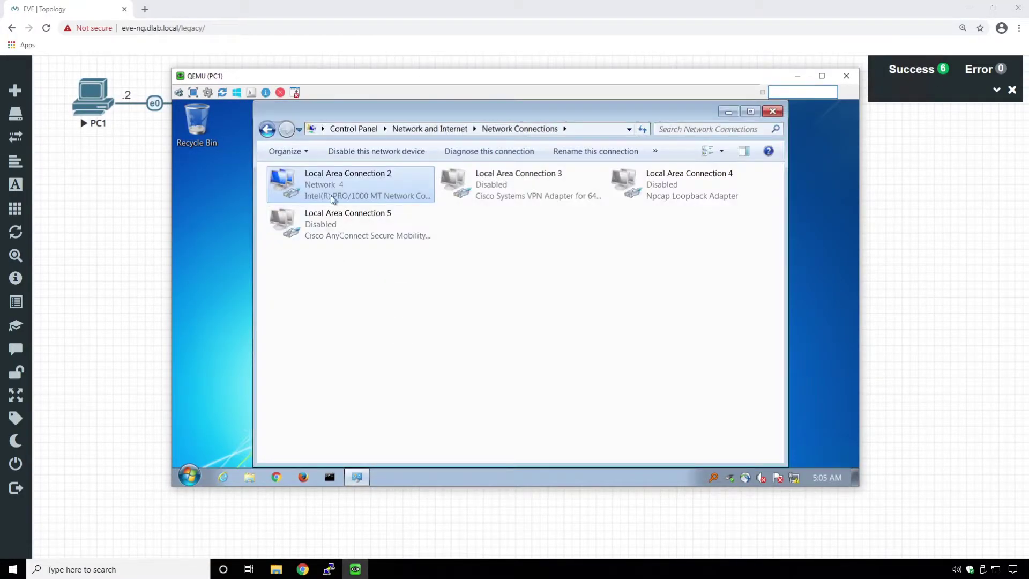
double_click(333, 185)
left_click(439, 280)
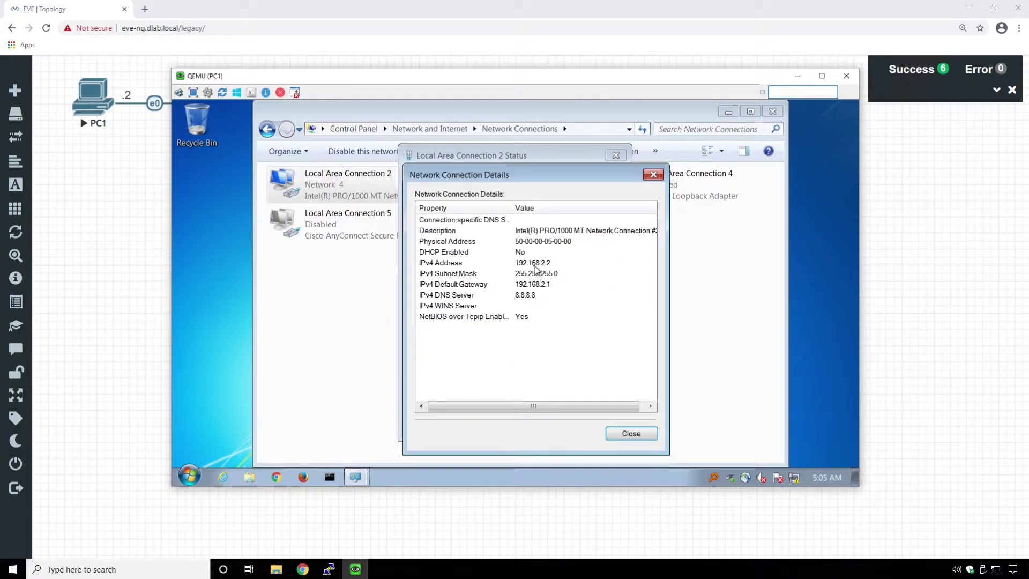
left_click(534, 264)
left_click(552, 277)
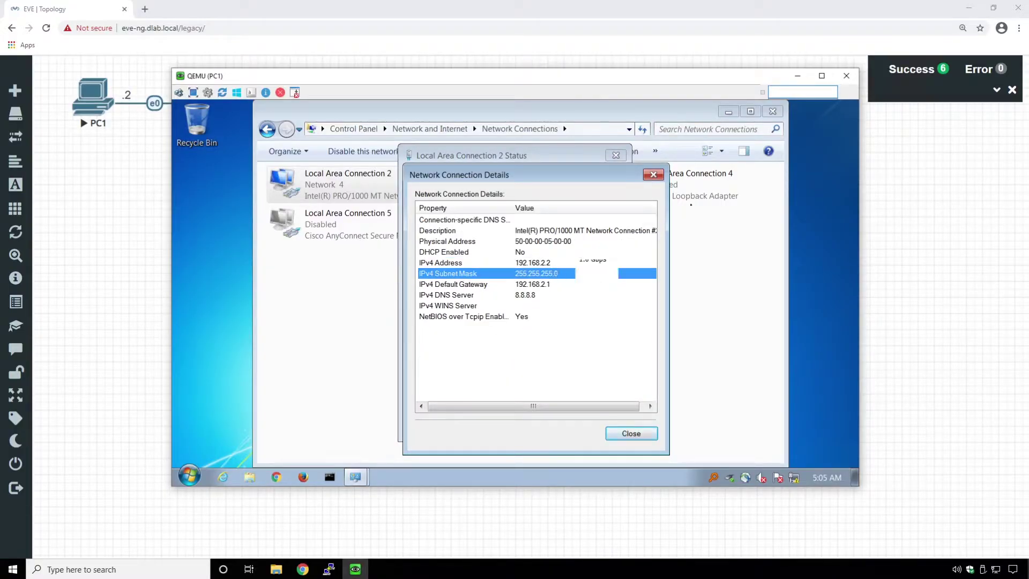
key("Escape")
key("Escape")
left_click(775, 111)
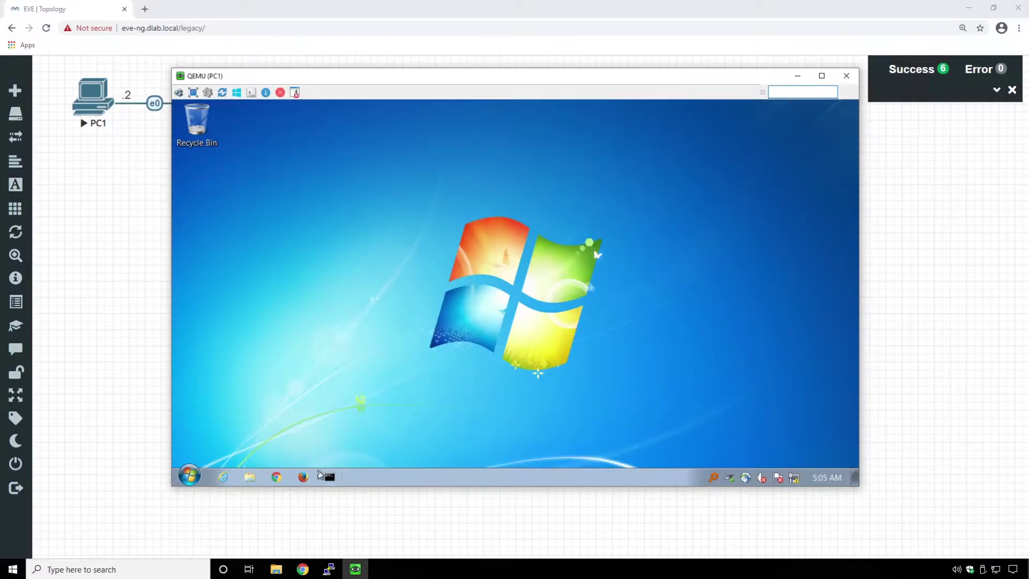
Ping the 192.168.2.1 gateway from cmd, close PC1's console, and return to R1
left_click(330, 476)
type("ping")
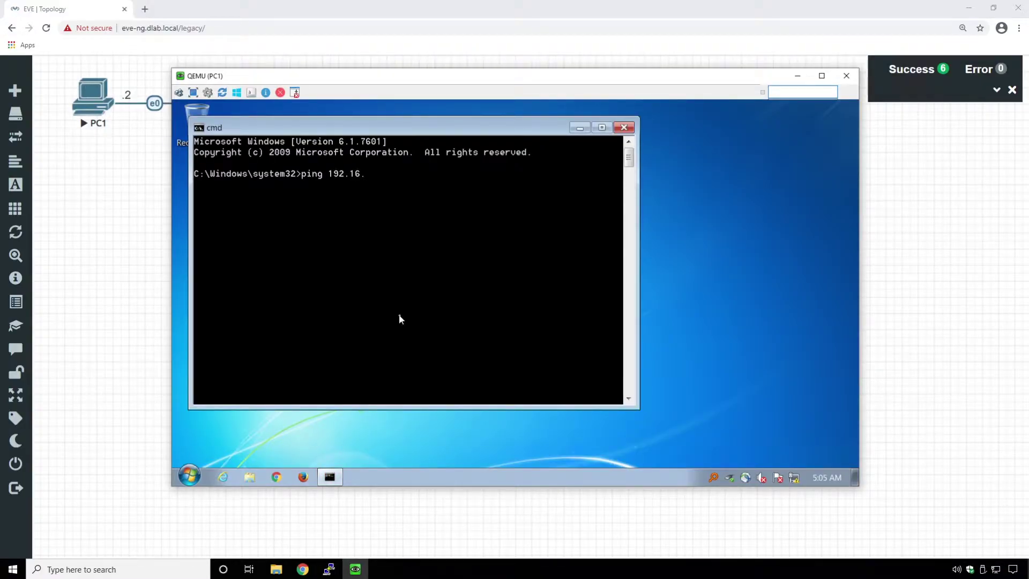
type(" 192.168.2.1")
key("Return")
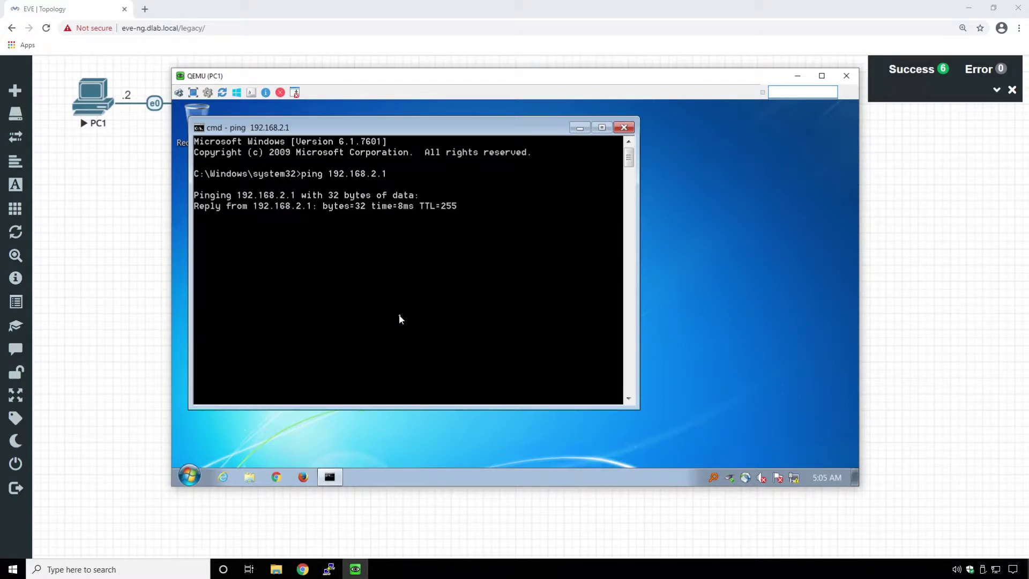
key("ctrl+c")
left_click(624, 127)
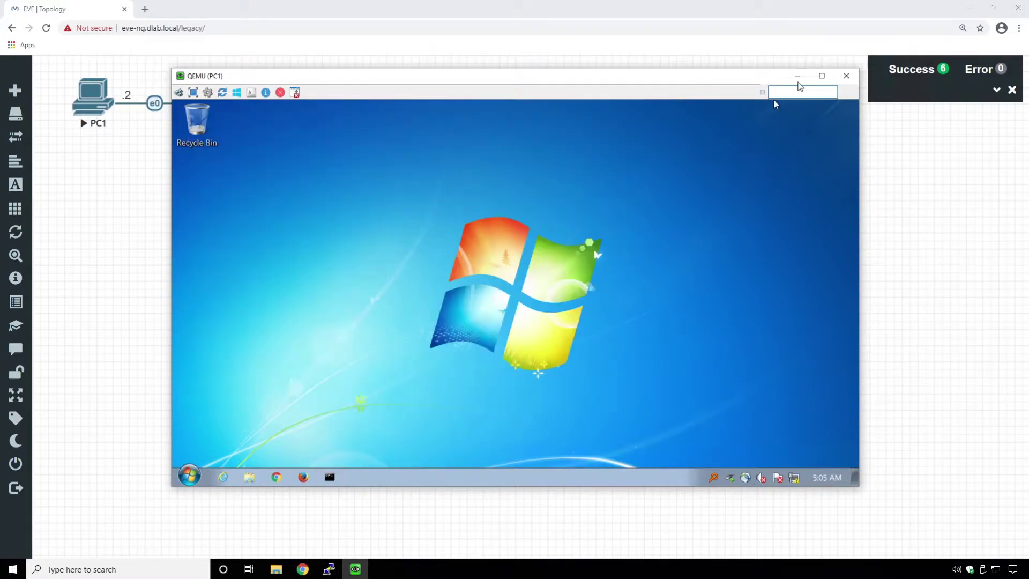
left_click(847, 76)
left_click(329, 569)
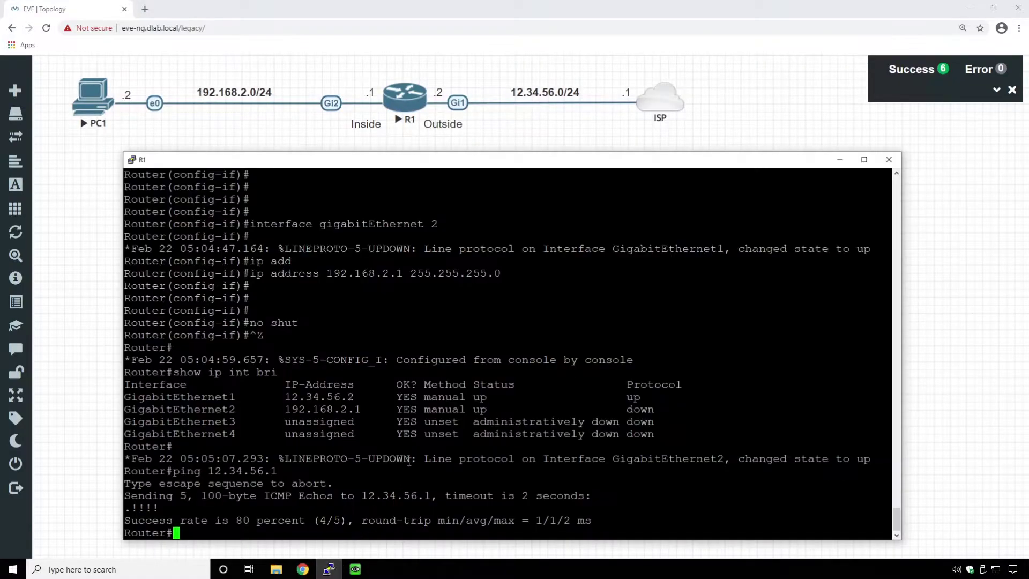
Ping 8.8.8.8 from R1 (fails), abort it, and show the routing table's connected-only routes
key("Return")
key("Return")
key("Return")
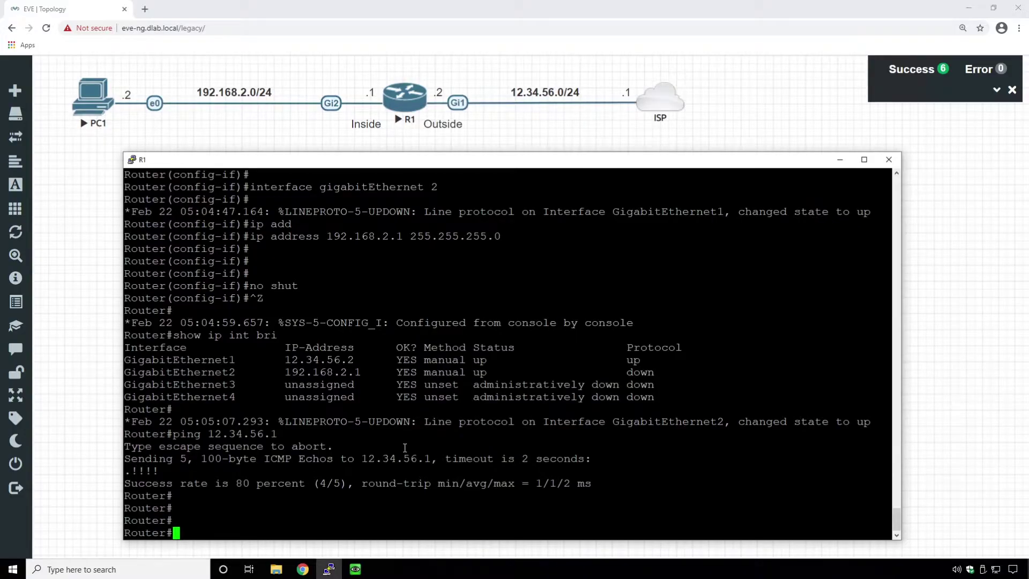
type("ping 8.8.8.8")
key("Return")
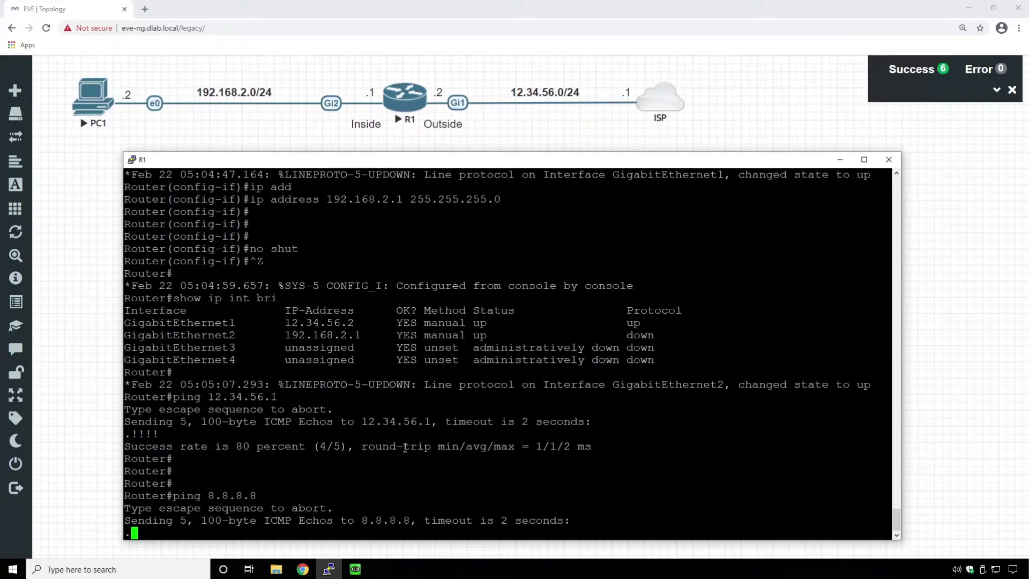
key("ctrl+shift+6")
type("show ip route")
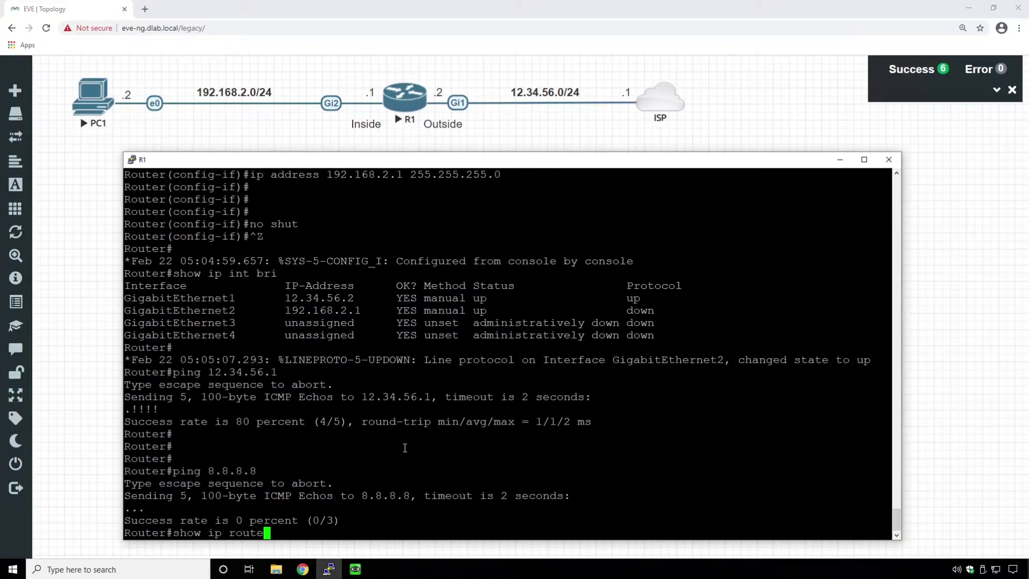
key("Return")
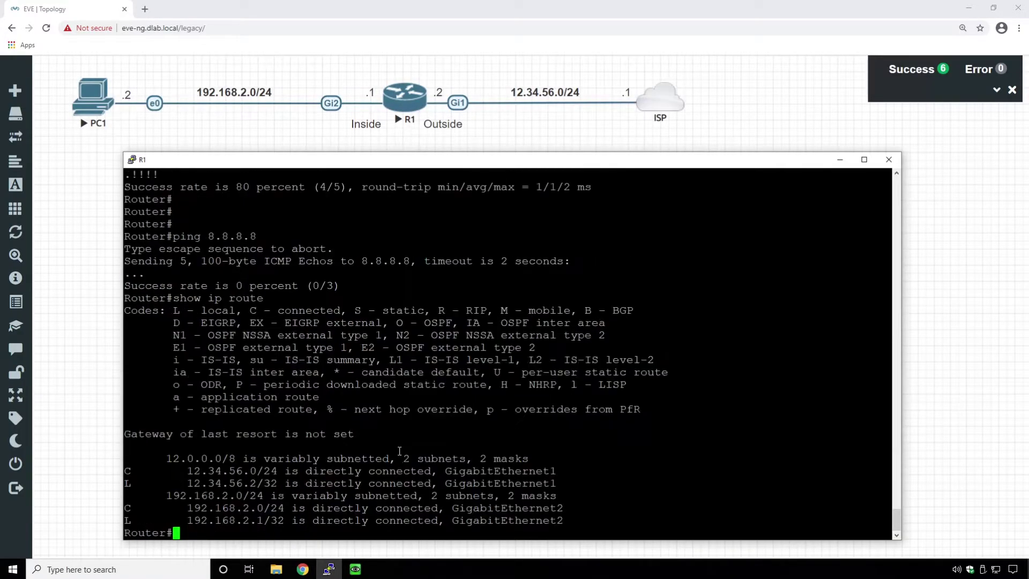
left_click_drag(137, 458, 603, 532)
Add the default static route ip route 0.0.0.0 0.0.0.0 12.34.56.1 in configuration mode
type("conf t")
key("Return")
type("ip route 0.00")
key("BackSpace")
type(".0.0 0.0.0.0 12.3")
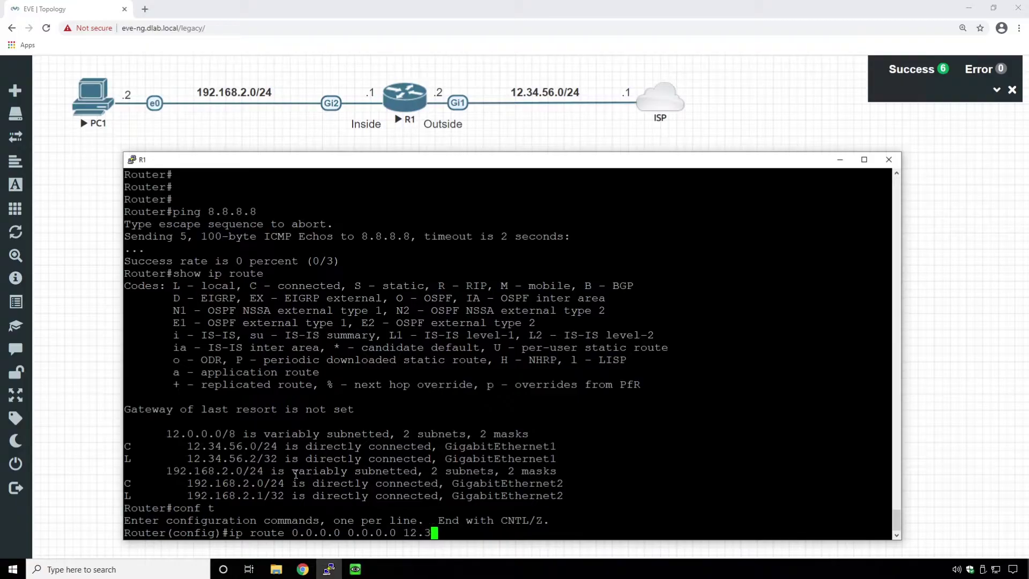
type("4.56.1")
key("Return")
key("Return")
key("Return")
key("Return")
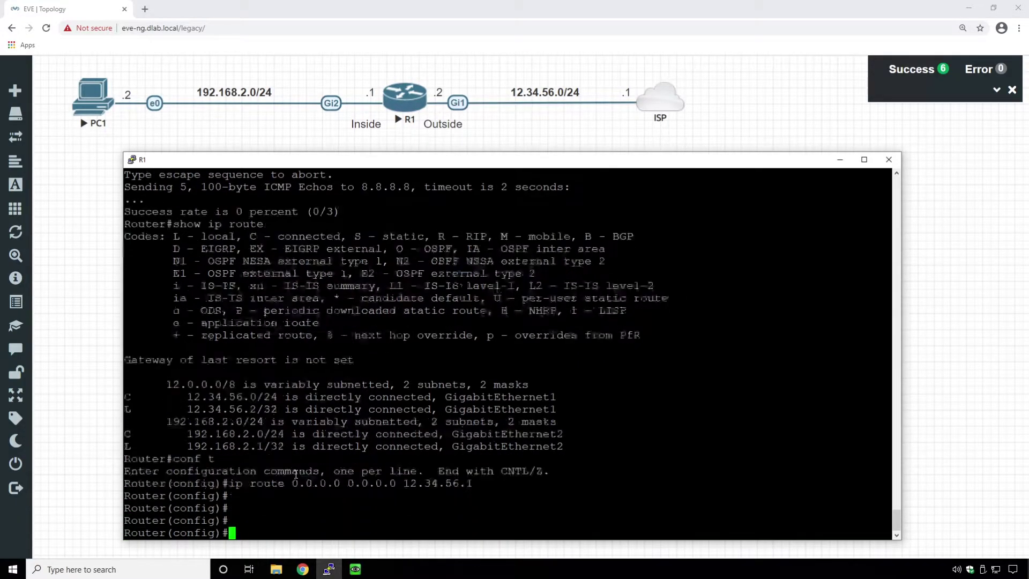
Verify with show ip route that S* 0.0.0.0/0 via 12.34.56.1 is listed
key("ctrl+z")
type("show ip route")
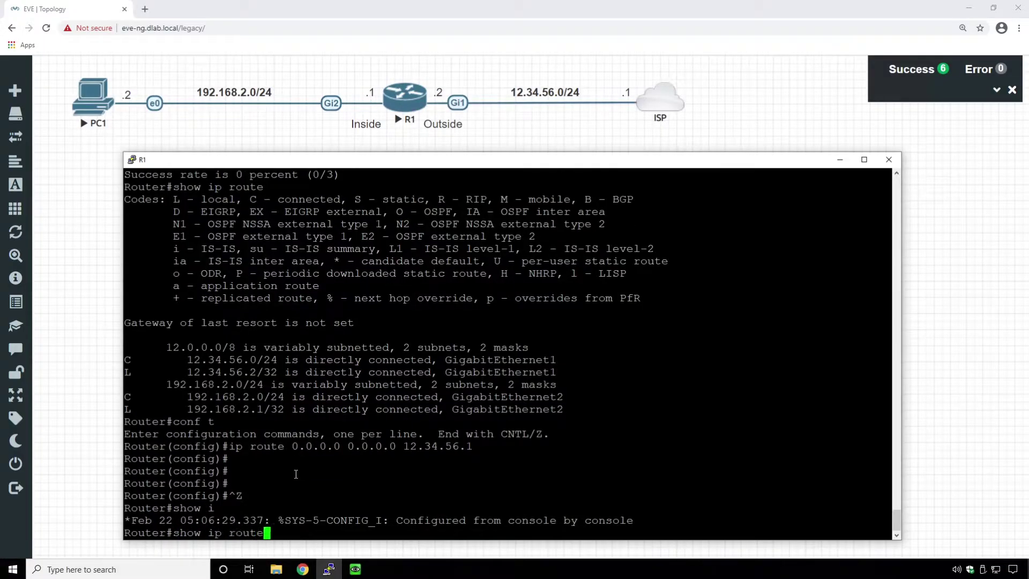
key("Return")
triple_click(127, 447)
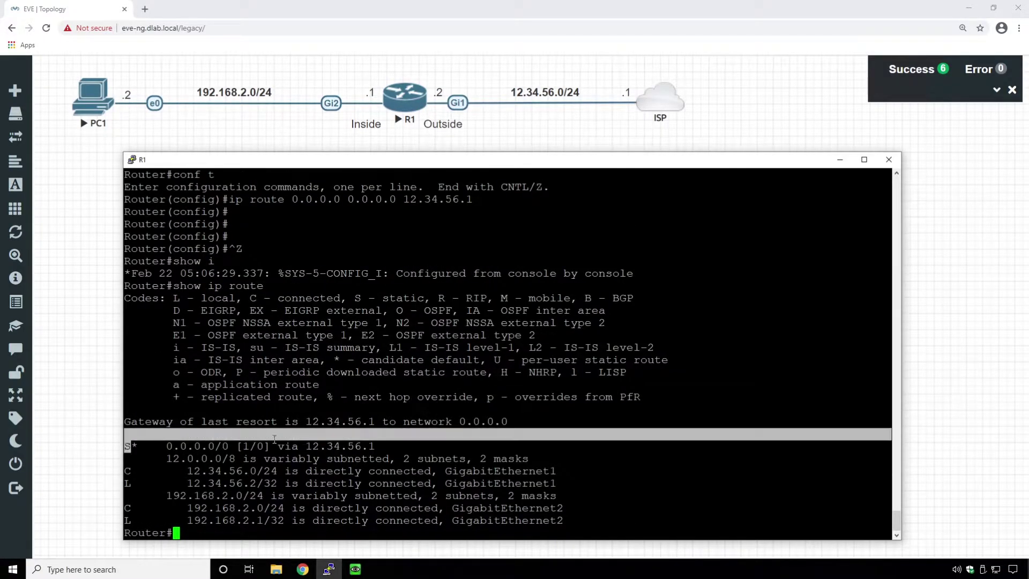
left_click(351, 446)
double_click(351, 446)
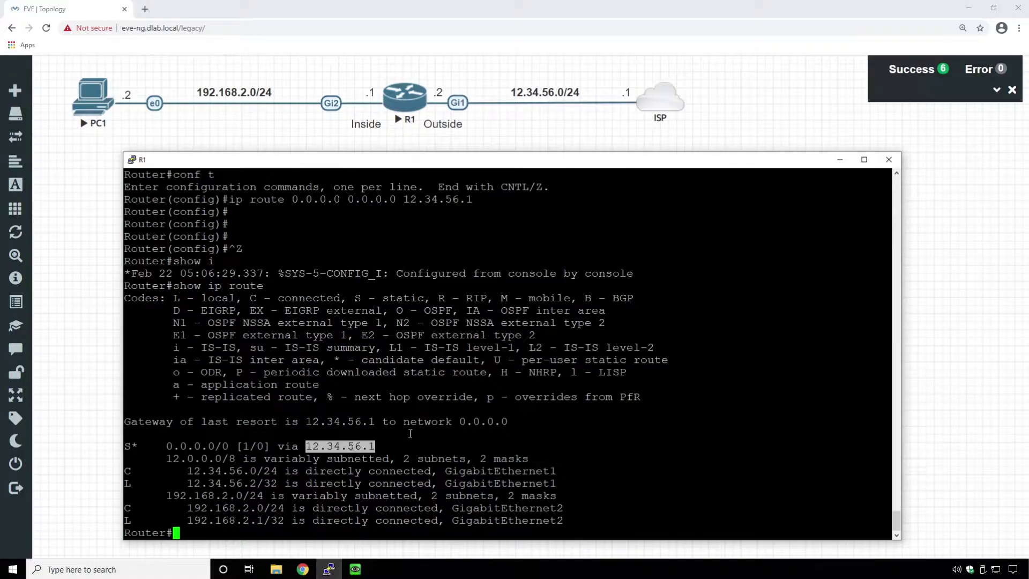
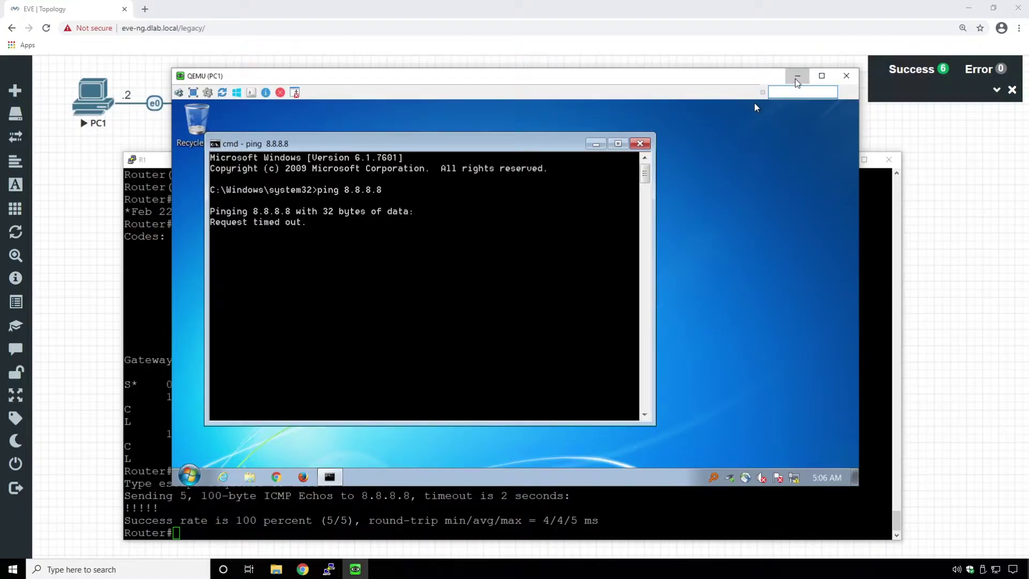
Set the PC1 window aside once its ping to 8.8.8.8 shows 'Request timed out'
left_click(797, 82)
Minimize PC1, check the 192.168.2.0/24, .2 and Outside topology labels, and bring R1's console forward
left_click(628, 95)
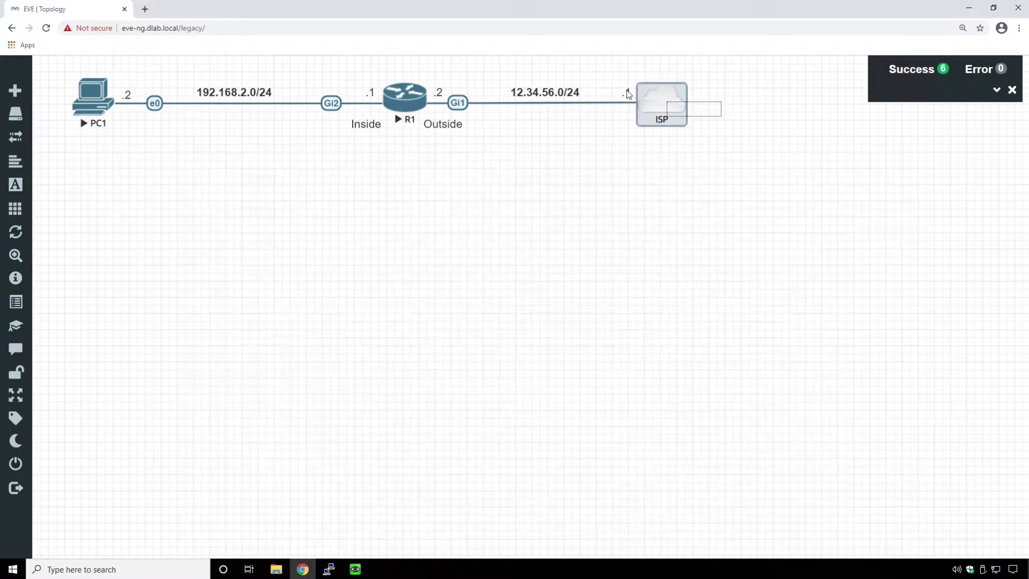
left_click(236, 93)
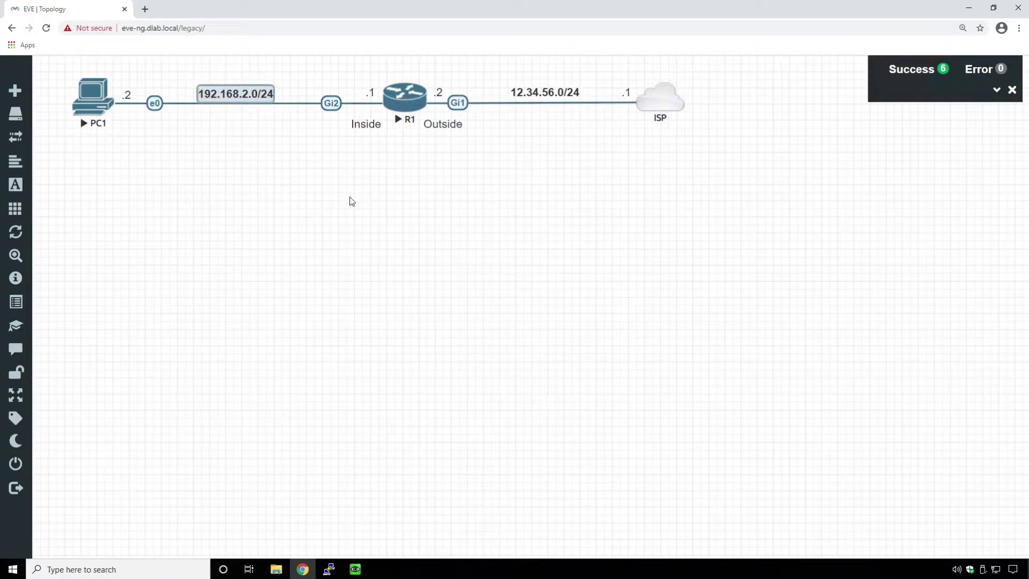
mouse_move(182, 79)
left_mouse_down()
mouse_move(292, 103)
mouse_move(187, 78)
left_mouse_up()
left_click(186, 79)
left_click_drag(495, 159, 431, 81)
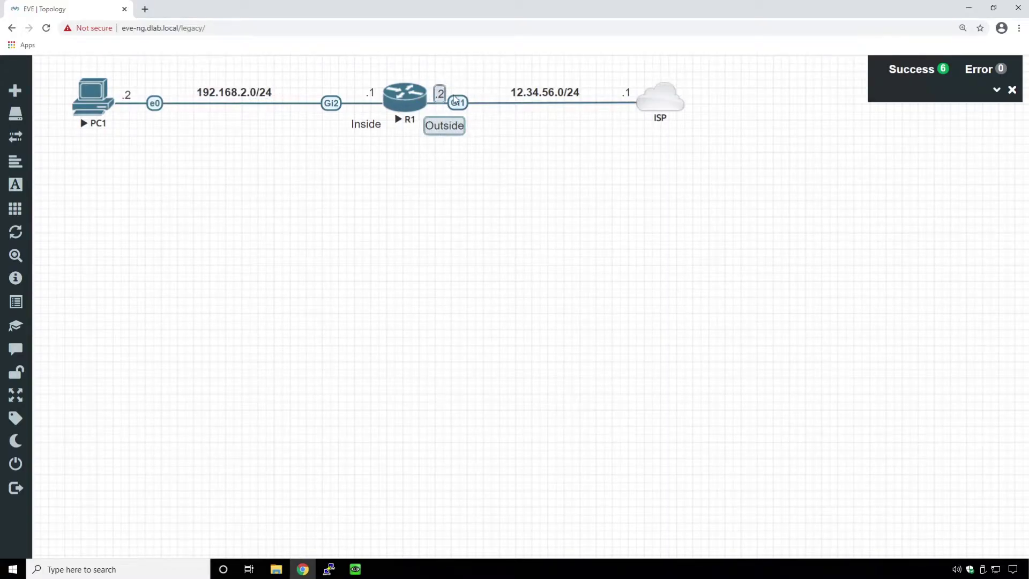
left_click(464, 147)
left_click(330, 569)
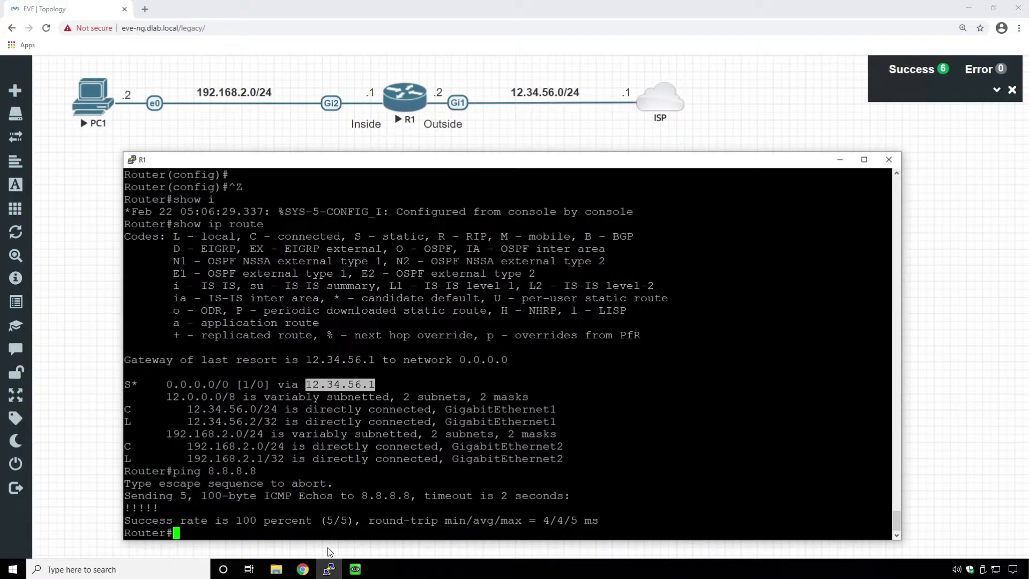
Enter global configuration on R1 and create extended access list INTERNET_ACL
type("conf t")
key("Return")
type("ip acce")
key("Tab")
type("ex")
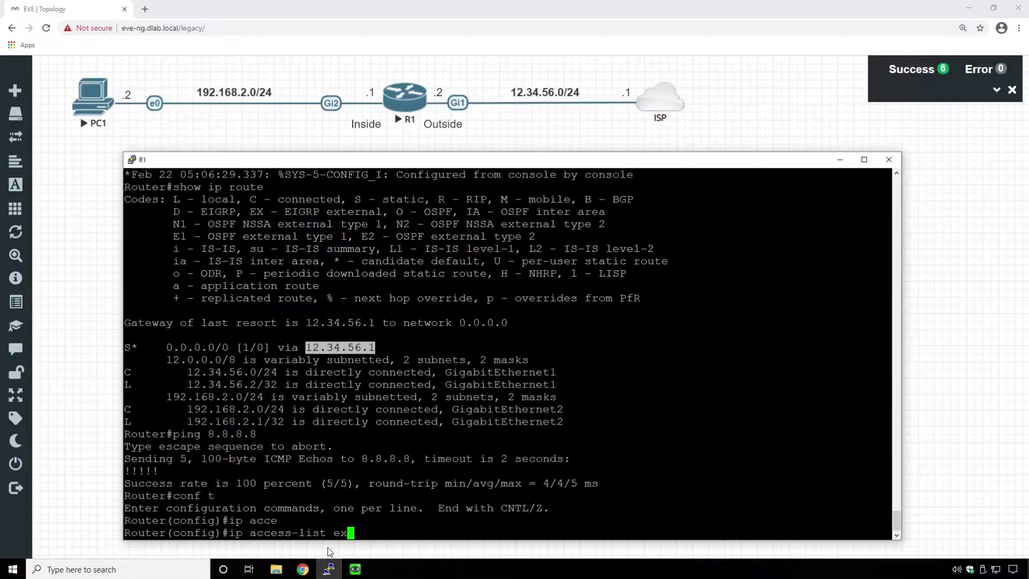
key("Tab")
type("INTERNET_ACL")
key("Return")
Add 'permit ip 192.168.2.0 0.0.0.255 any' to INTERNET_ACL, exit, and begin 'ip nat inside'
type("per")
key("Tab")
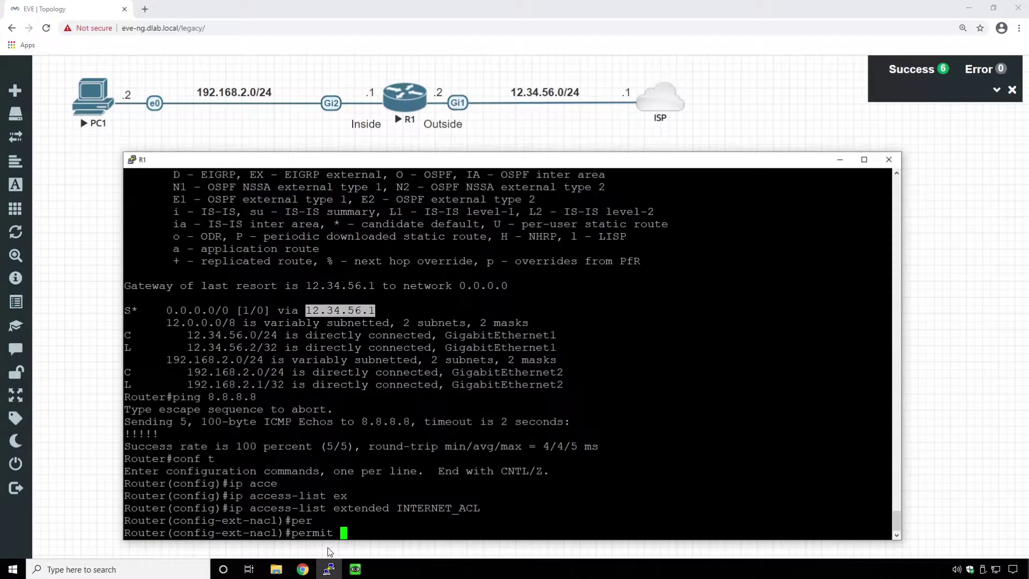
type("ip ")
type("192.168.2")
type(".0 25")
key("BackSpace")
key("BackSpace")
type("0")
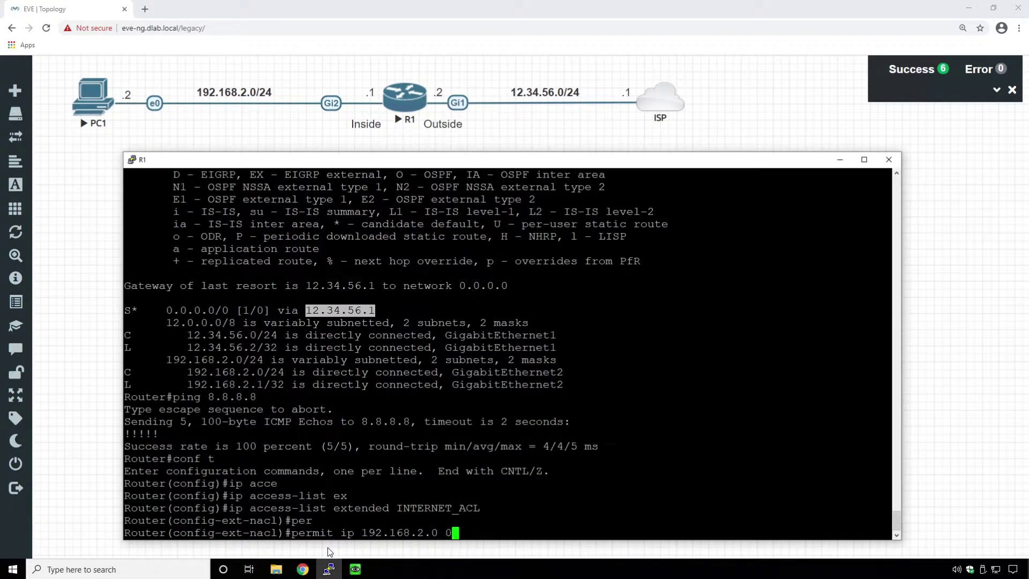
type(".0.0.255 an")
key("Tab")
key("Return")
key("Return")
type("exit")
key("Return")
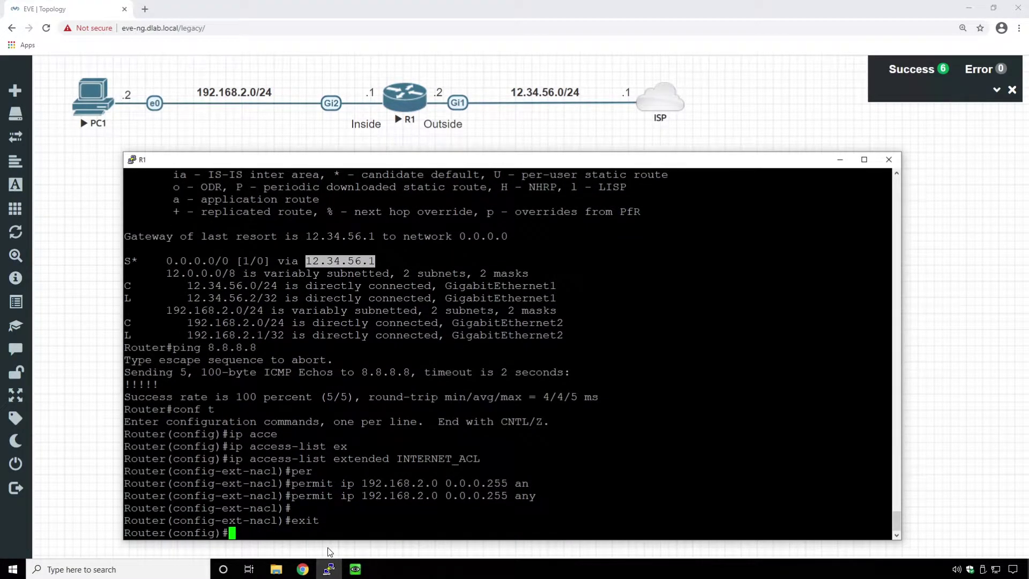
type("ip nat ins")
key("Tab")
Add the rule 'ip nat inside source list INTERNET_ACL interface GigabitEthernet1'
type("so")
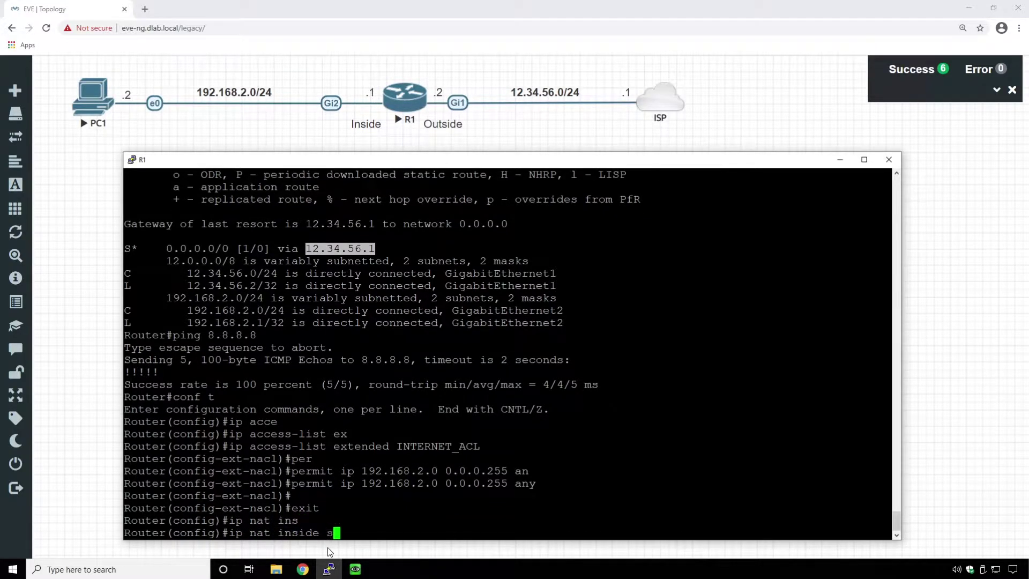
key("Tab")
type("l")
key("Tab")
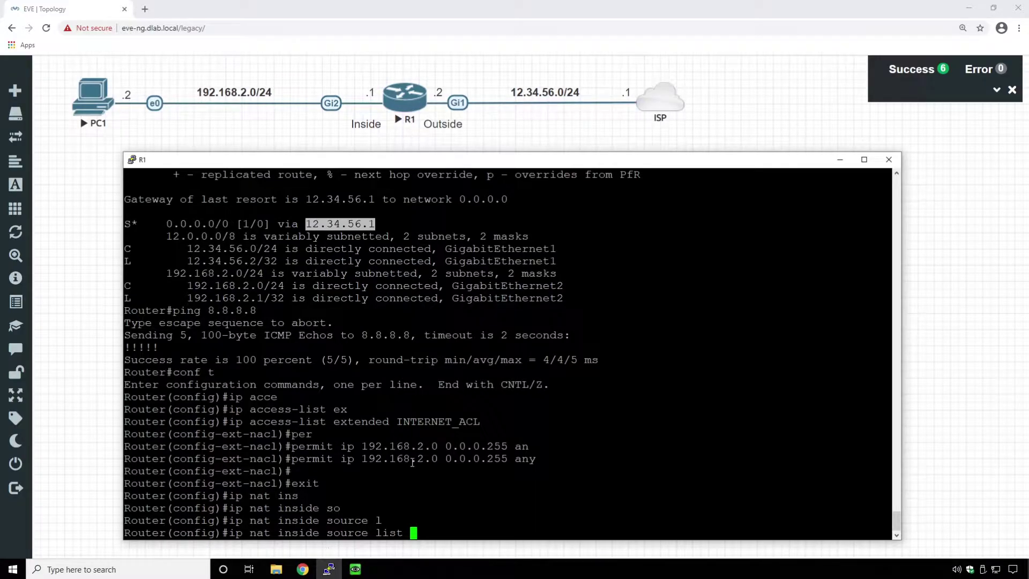
double_click(429, 423)
right_click(446, 459)
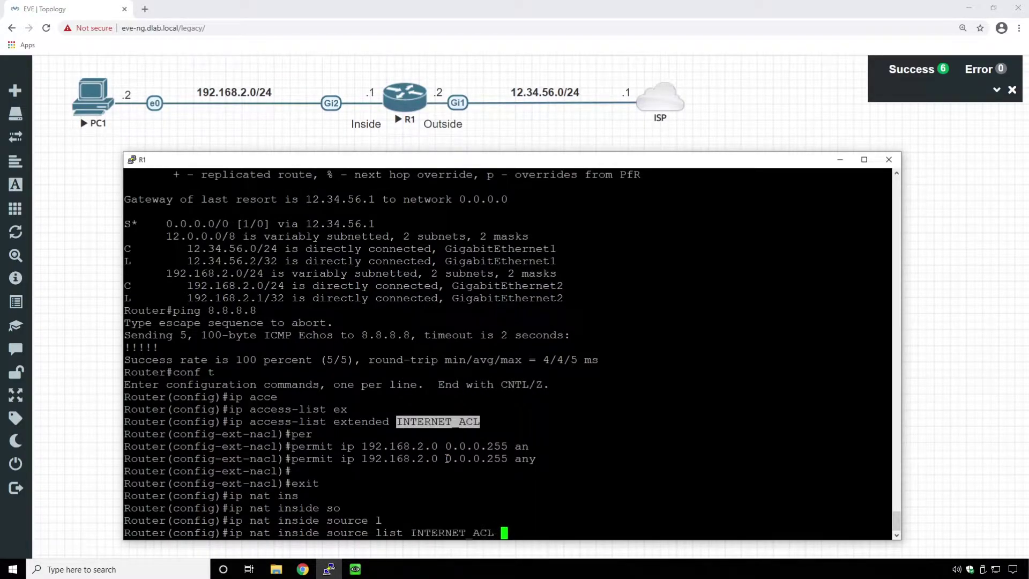
type("int")
key("Tab")
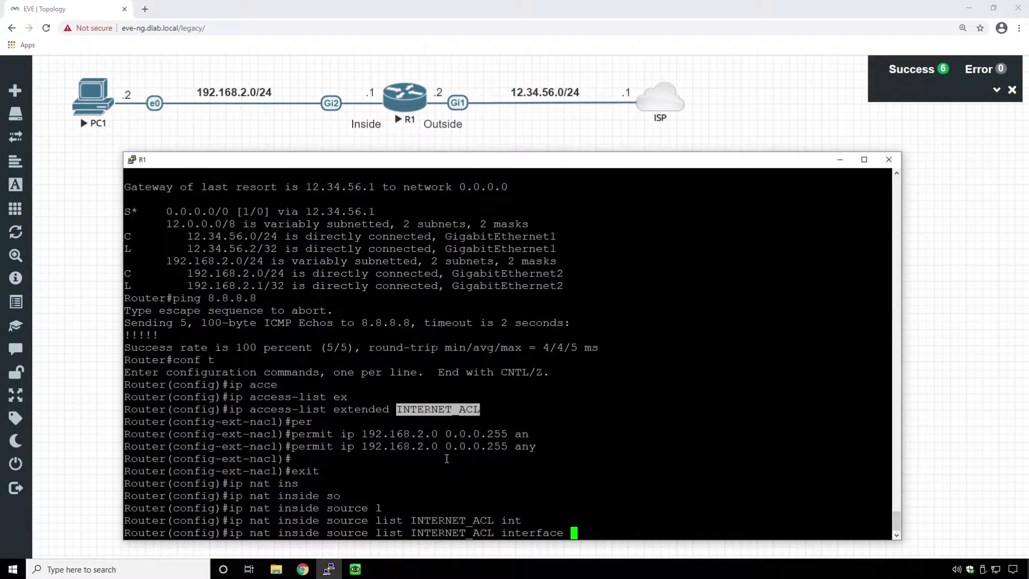
type("gi")
key("Tab")
type("1")
key("Return")
key("Return")
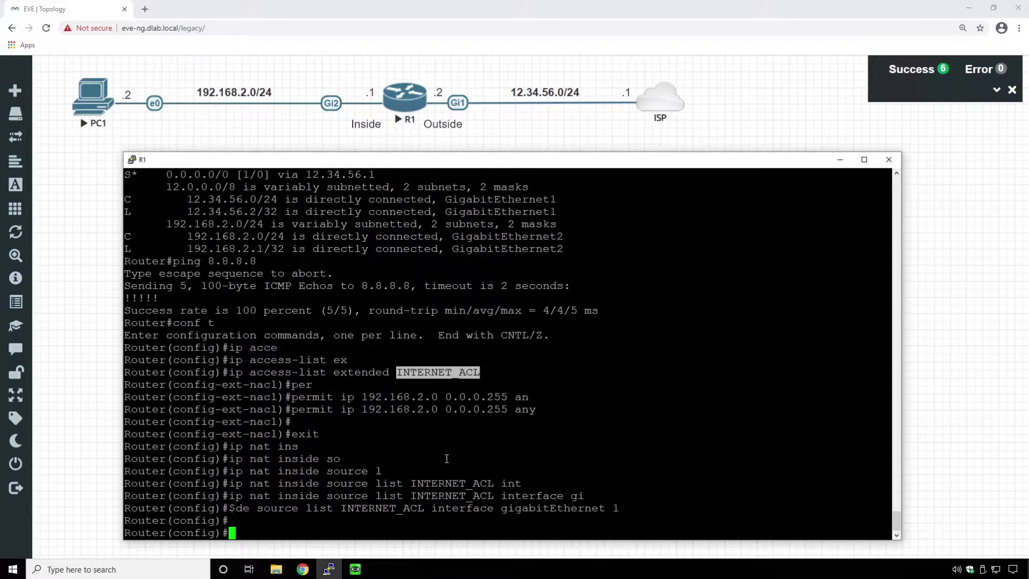
key("Return")
key("Return")
key("Return")
Mark GigabitEthernet1 as the NAT outside interface
type("int gi")
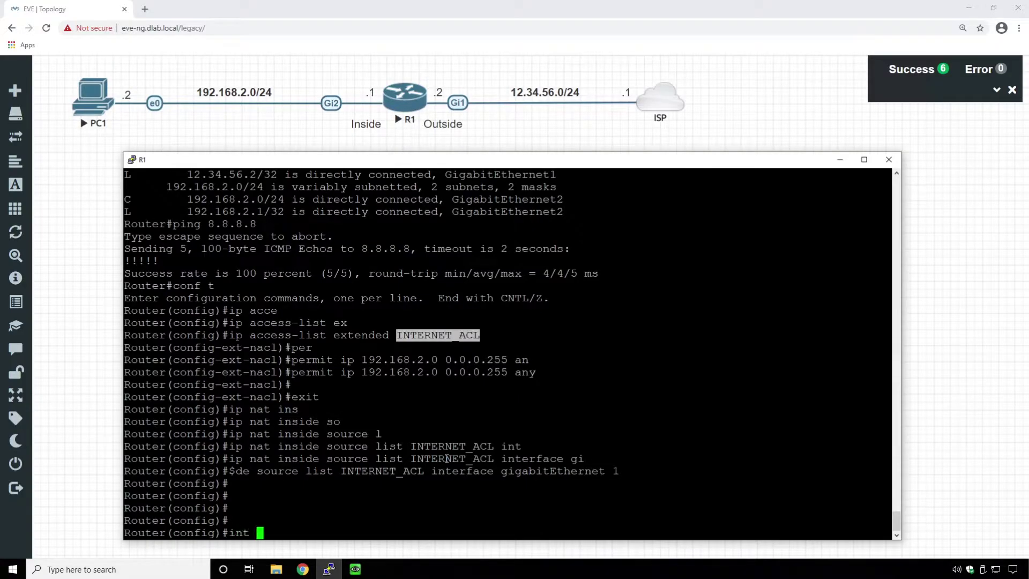
key("Tab")
type("1")
key("Return")
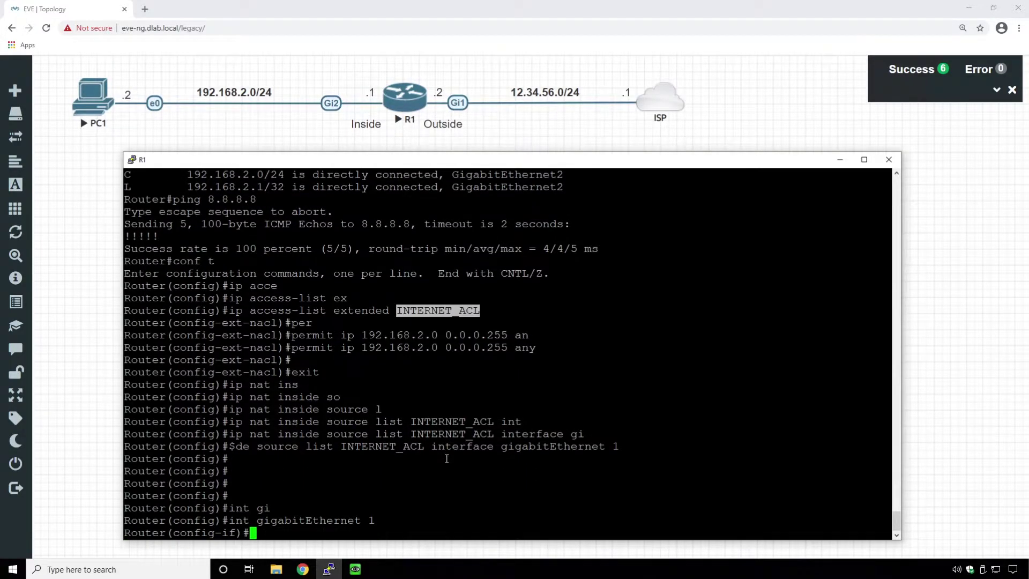
type("ip nat ou")
key("Tab")
key("Return")
Mark GigabitEthernet2 as the NAT inside interface and leave configuration mode
type("int gi")
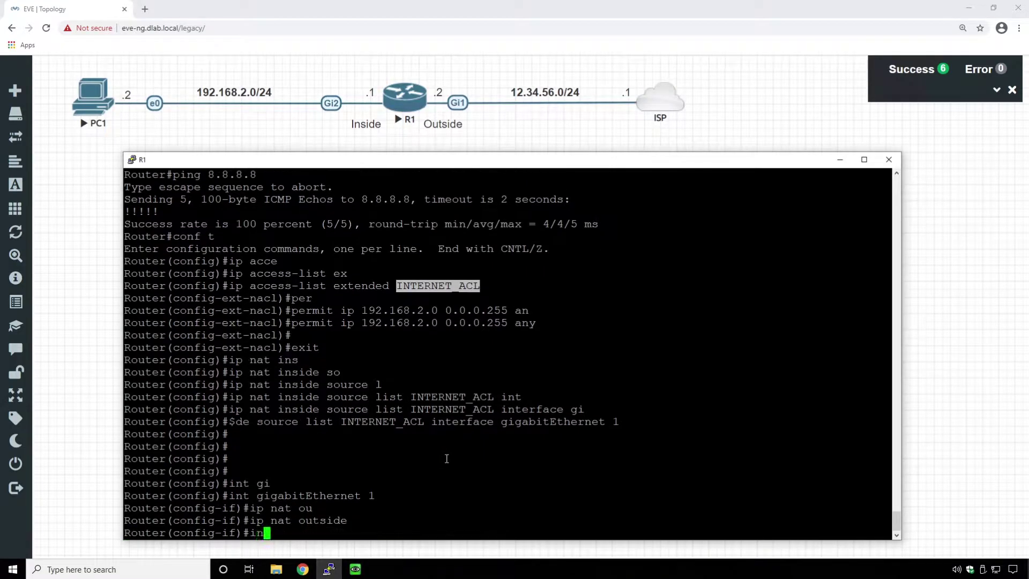
key("Tab")
key("BackSpace")
key("BackSpace")
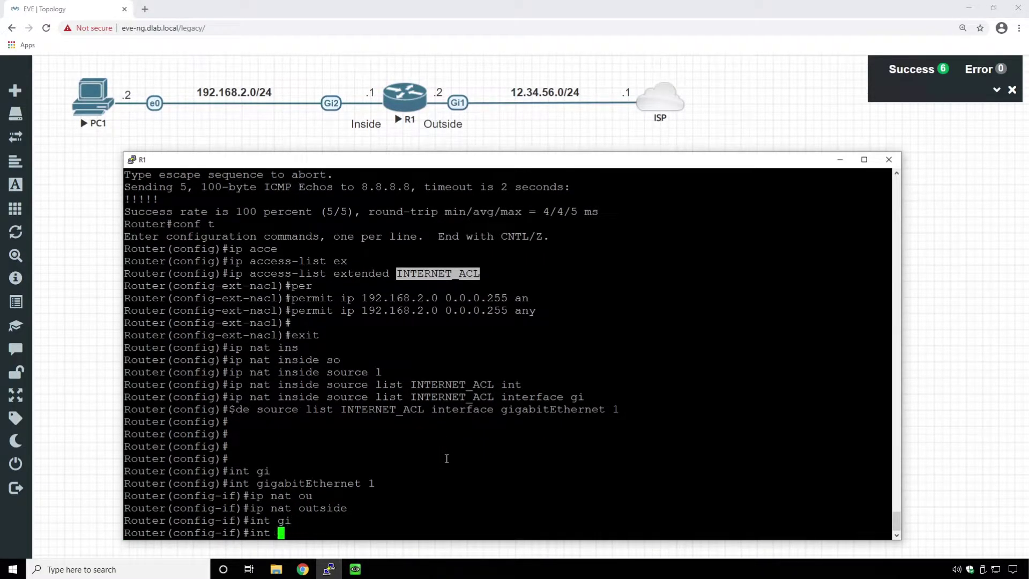
type("gi")
key("Tab")
type("2")
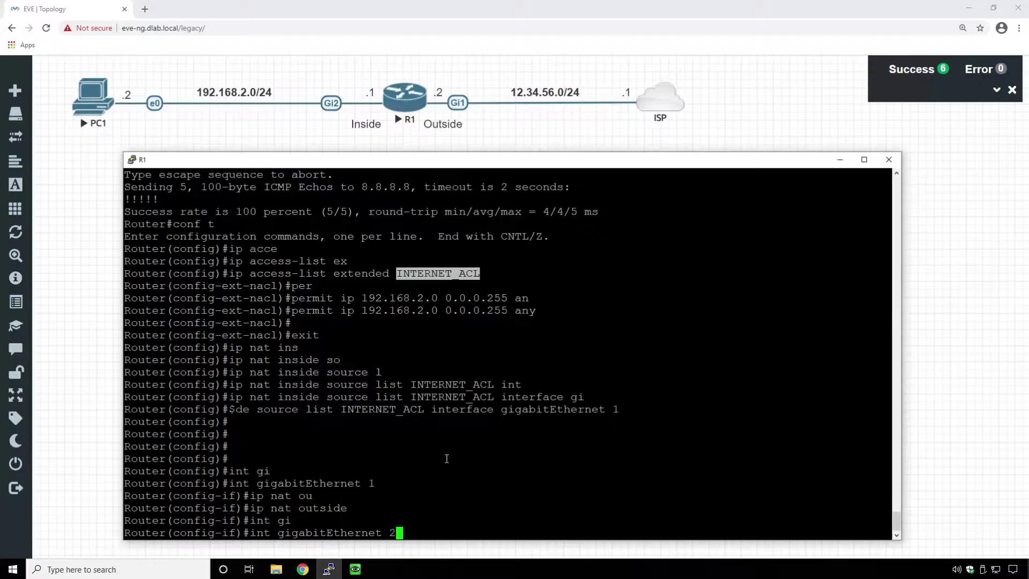
key("Return")
type("ip nat insi")
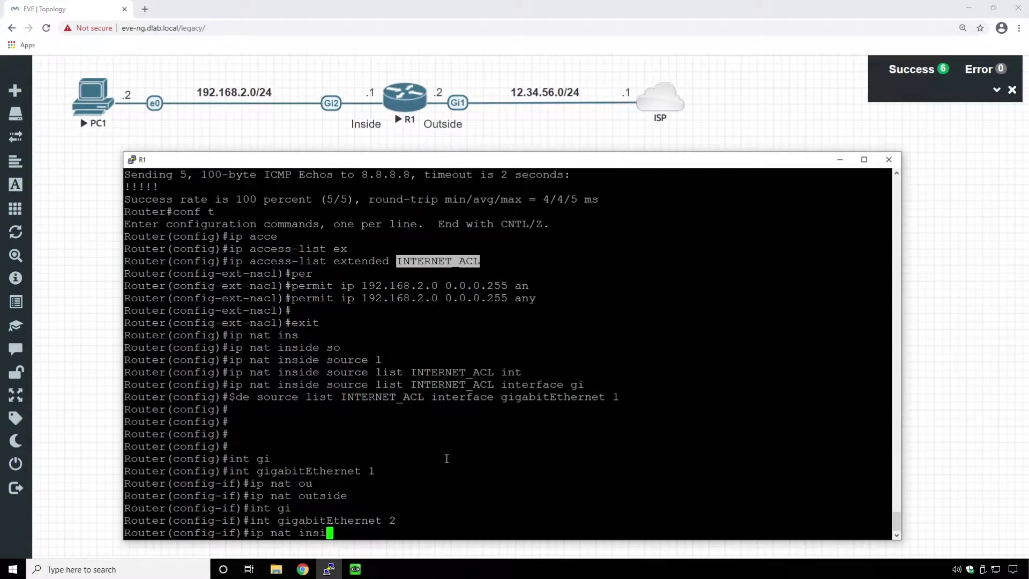
key("Tab")
key("Return")
type("exit")
key("Return")
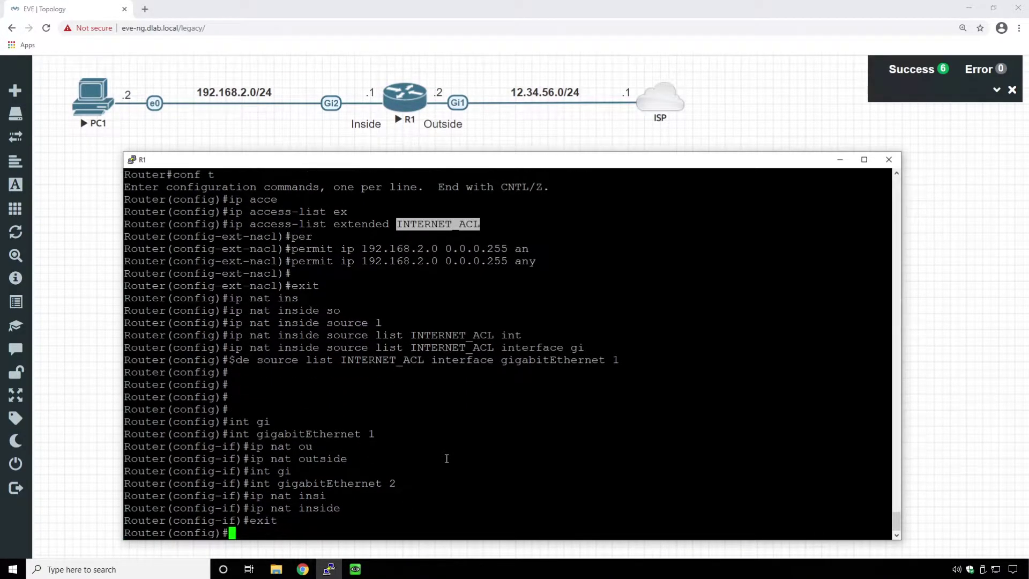
key("ctrl+z")
key("Return")
key("Return")
key("Return")
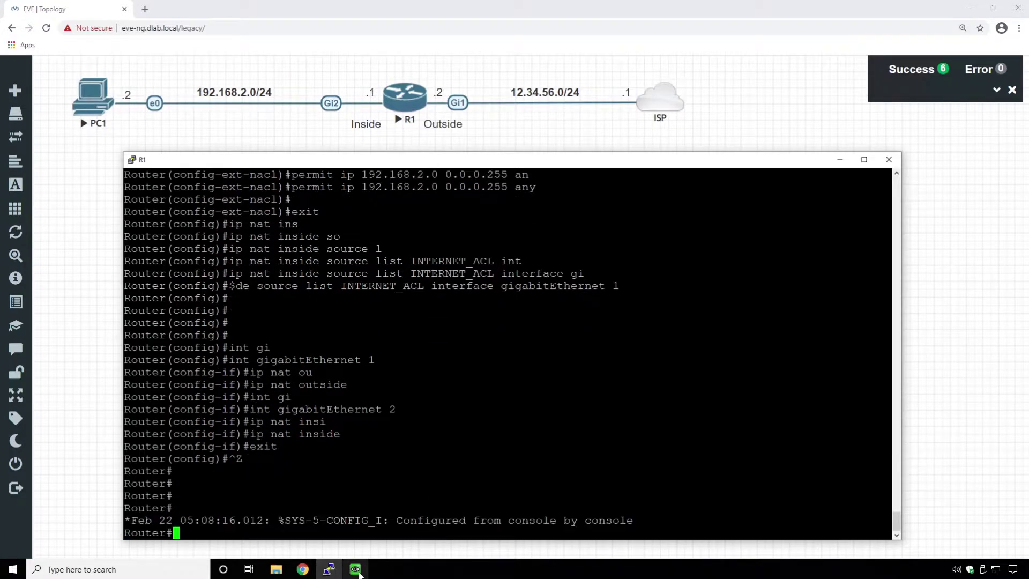
key("alt+Tab")
Rerun ping 8.8.8.8 on PC1 to confirm it now succeeds with 0% loss
key("Up")
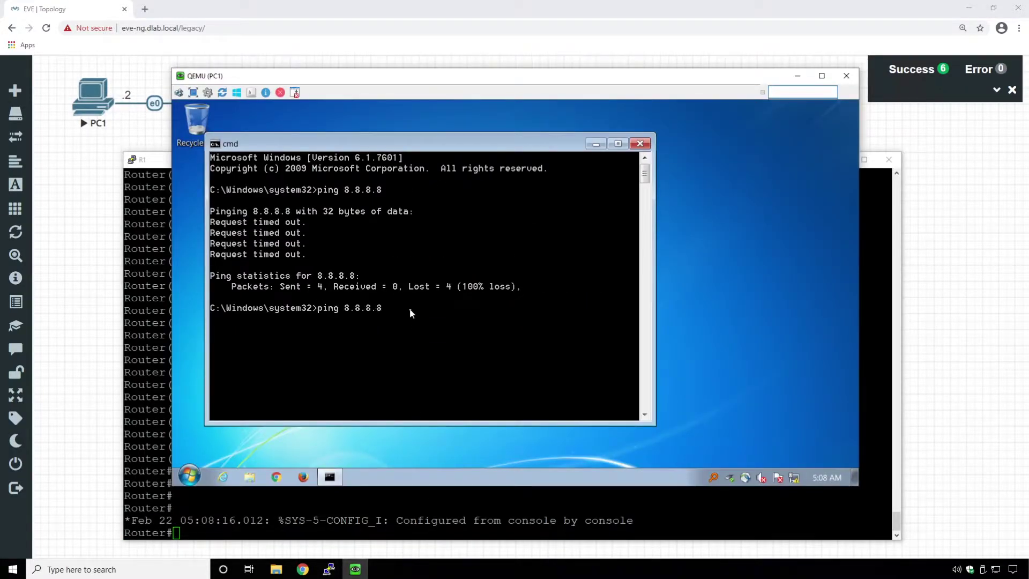
key("Return")
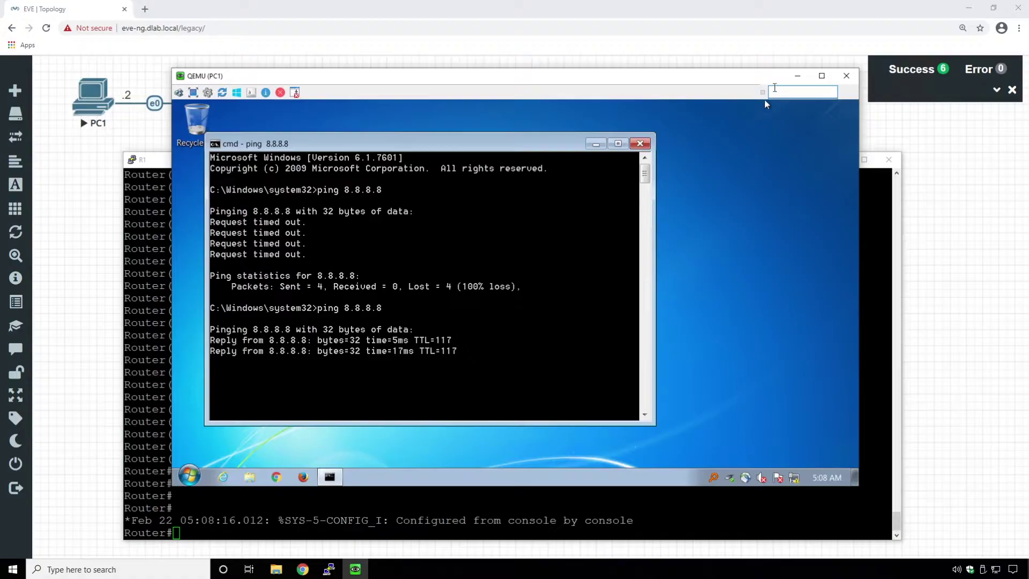
left_click(797, 80)
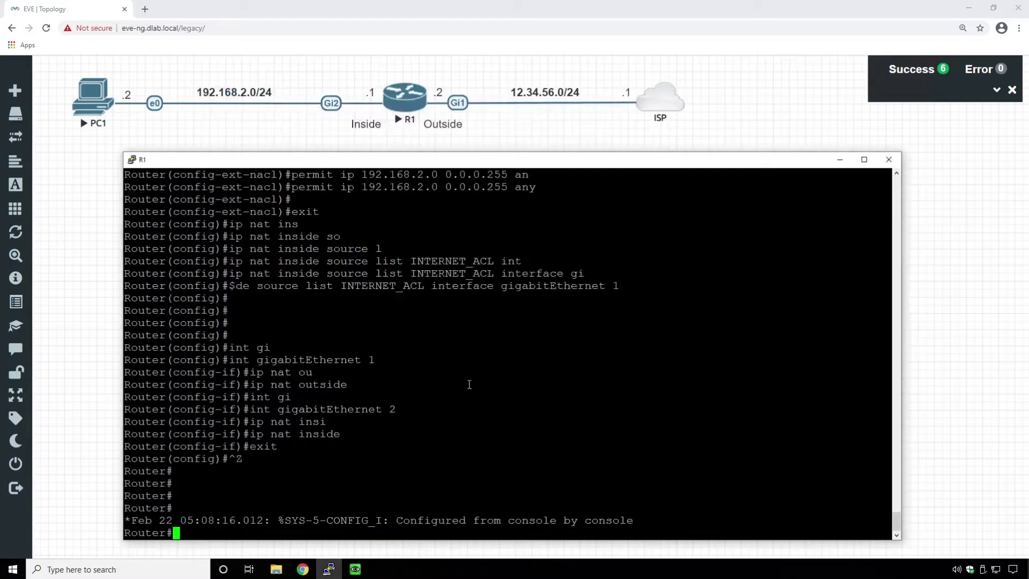
left_click(354, 573)
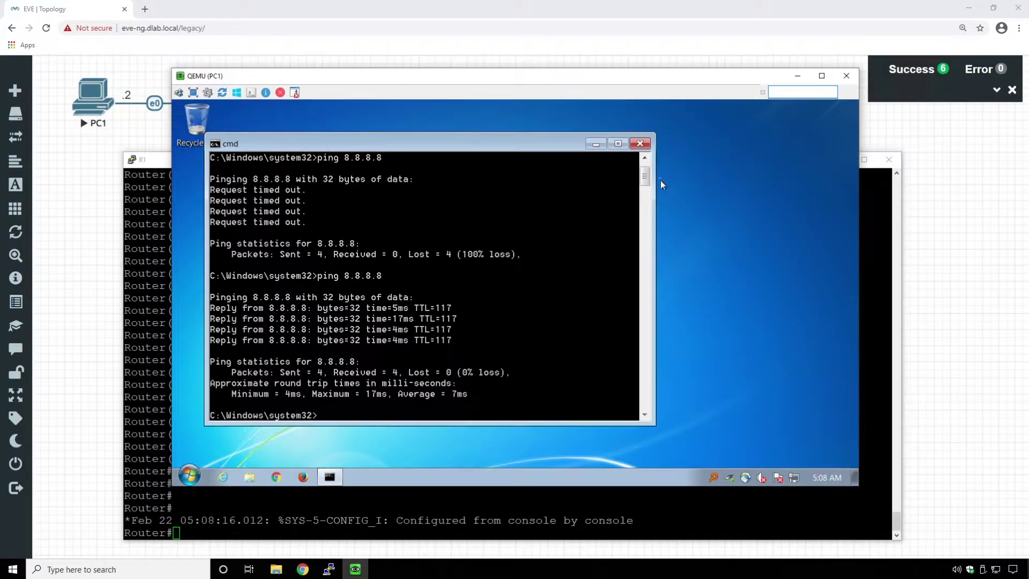
left_click_drag(759, 80, 835, 95)
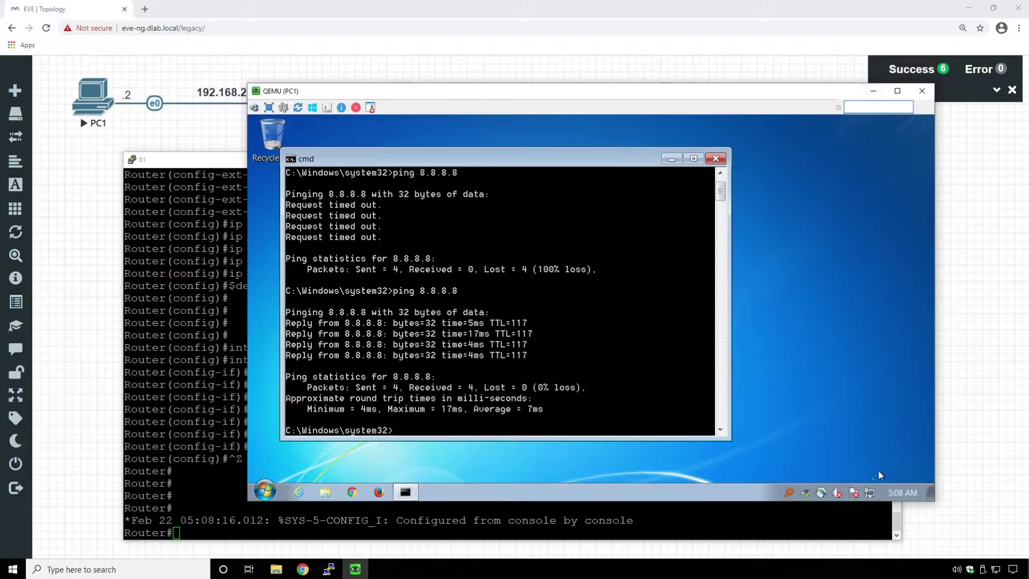
Open PC1's Network and Sharing Center, then re-enter global configuration mode on R1
right_click(869, 494)
left_click(874, 486)
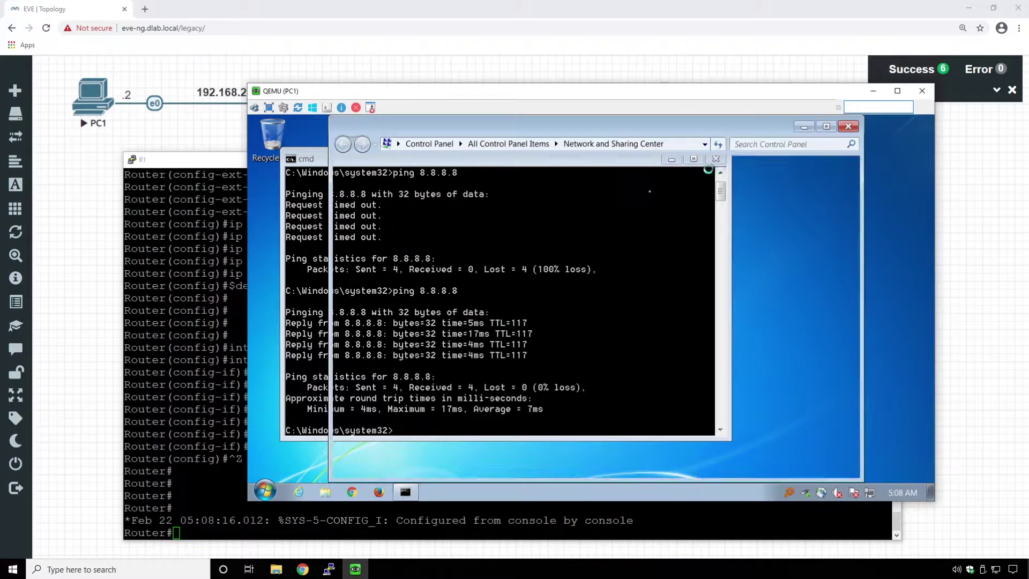
left_click(874, 91)
type("conf t")
key("Return")
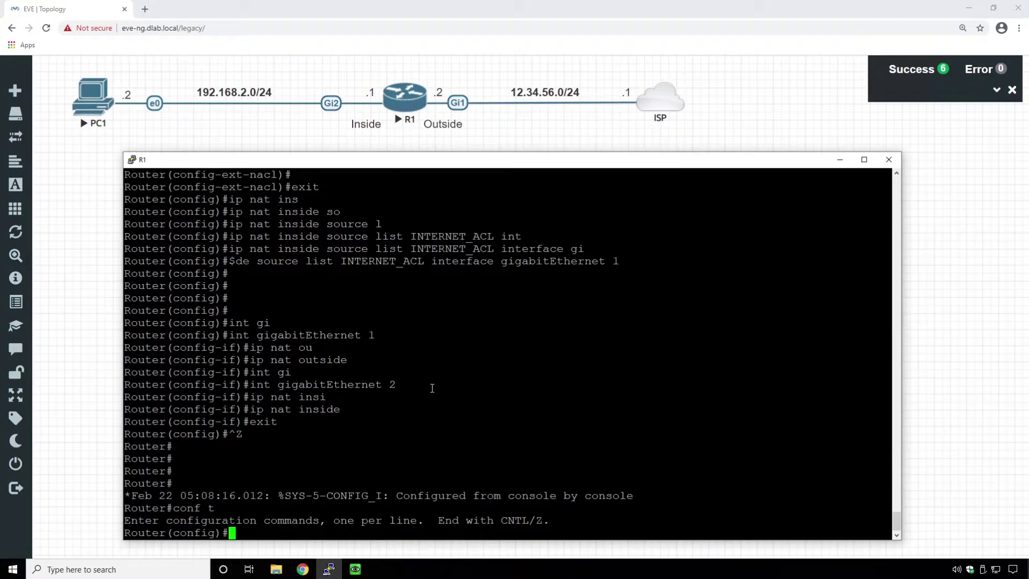
Exclude addresses 192.168.2.1 through 192.168.2.10 from DHCP on R1
type("ip dhcp ")
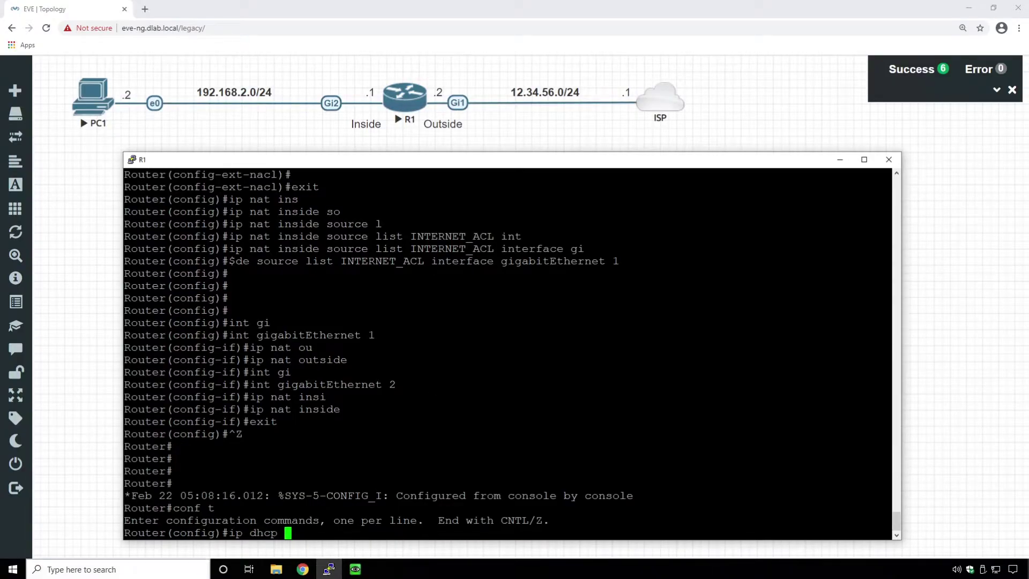
type("ex")
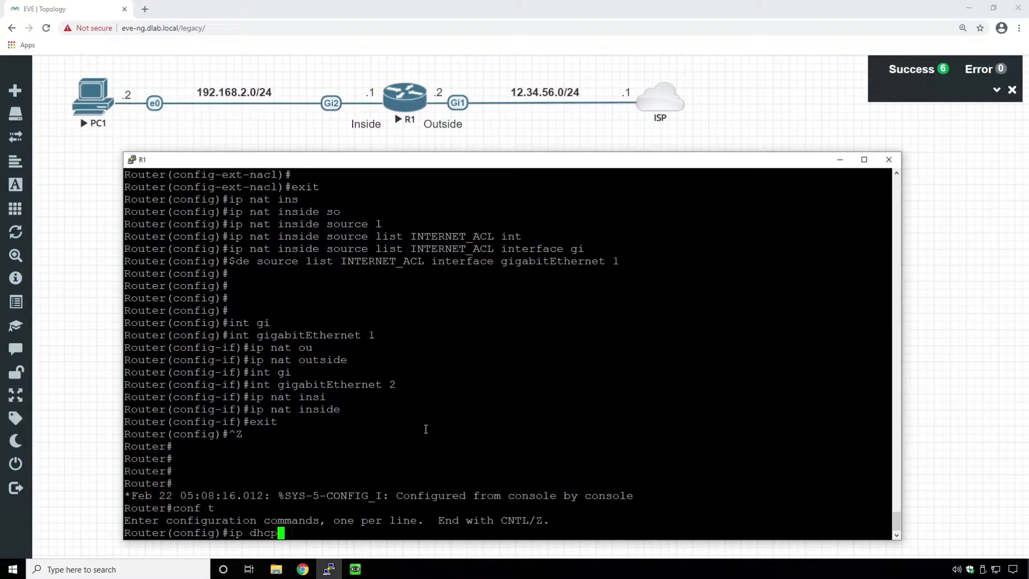
key("Tab")
type("`")
key("BackSpace")
type("1921.68")
key("BackSpace")
key("BackSpace")
key("BackSpace")
key("BackSpace")
type(".168.2.1 192.168.2.10")
key("Return")
key("Return")
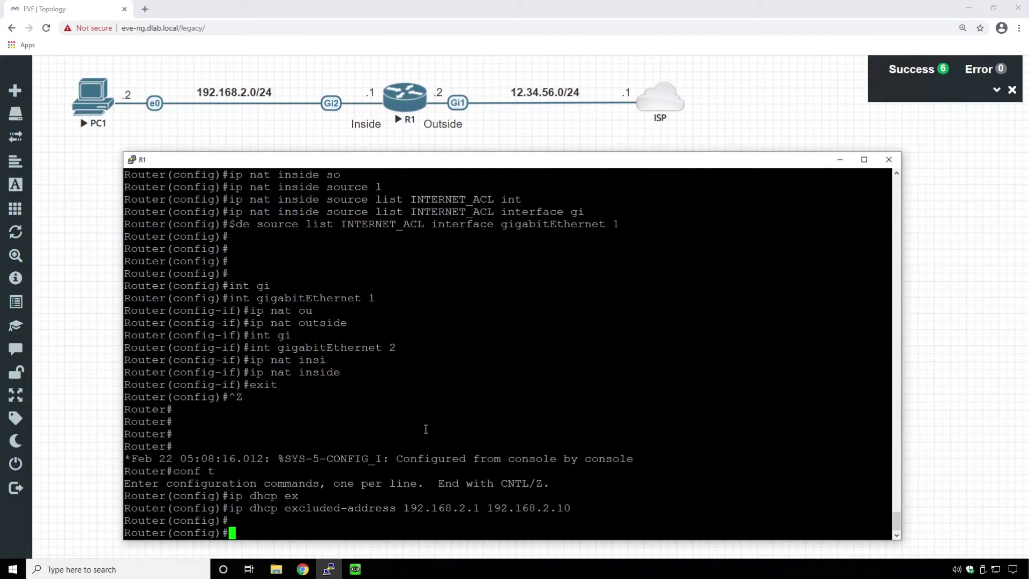
left_click_drag(403, 507, 568, 505)
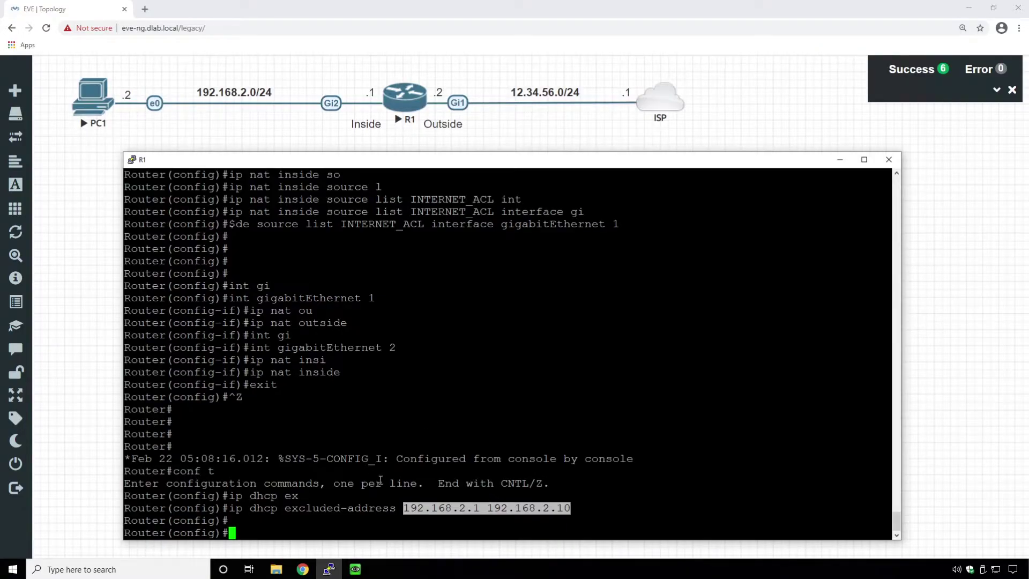
Create DHCP pool LAN_SUBNET with network 192.168.2.0 255.255.255.0
type("ip dh")
key("Tab")
type("pool ")
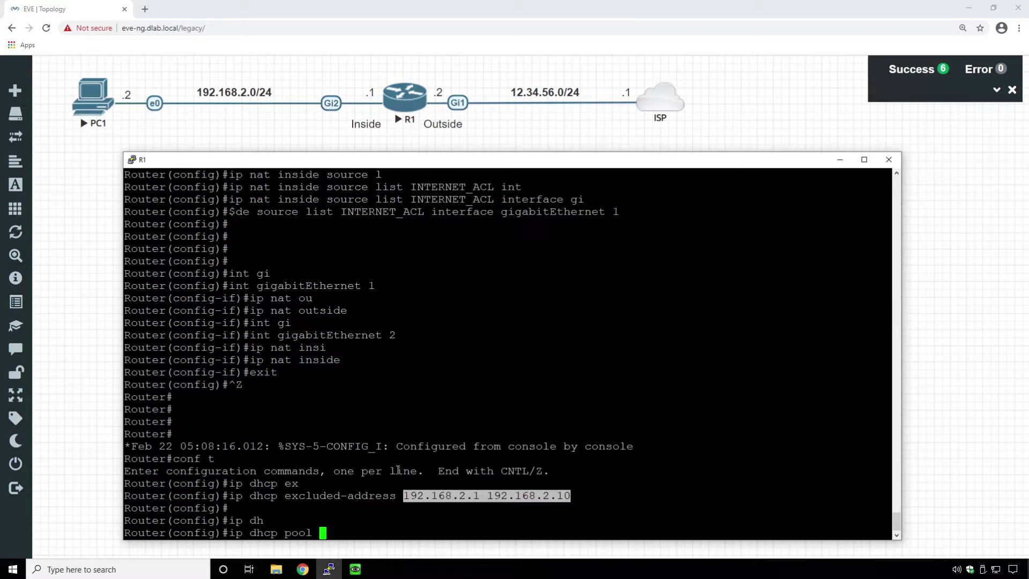
type("LAN_SUBNET")
key("Return")
type("netw")
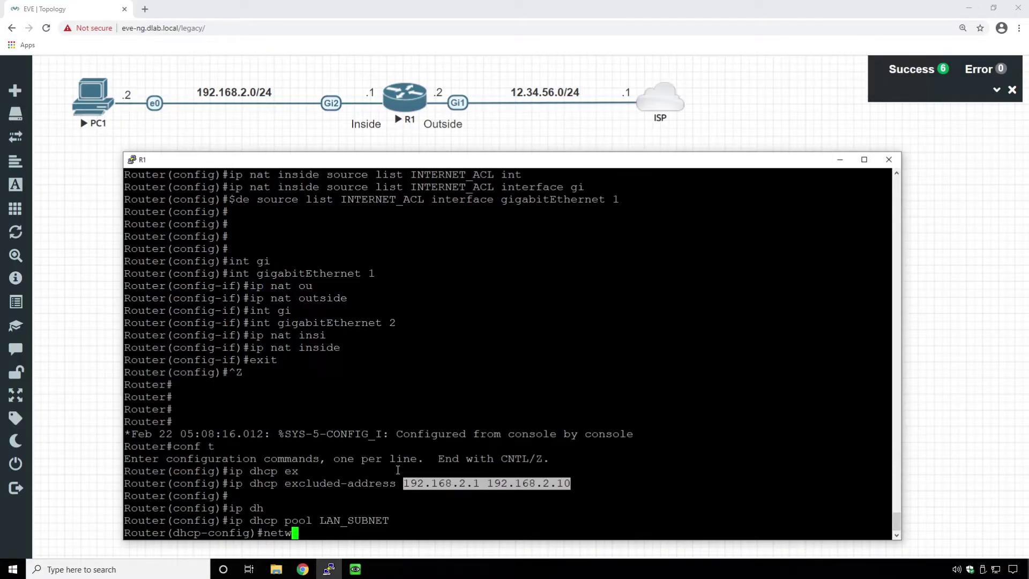
key("Tab")
type("1")
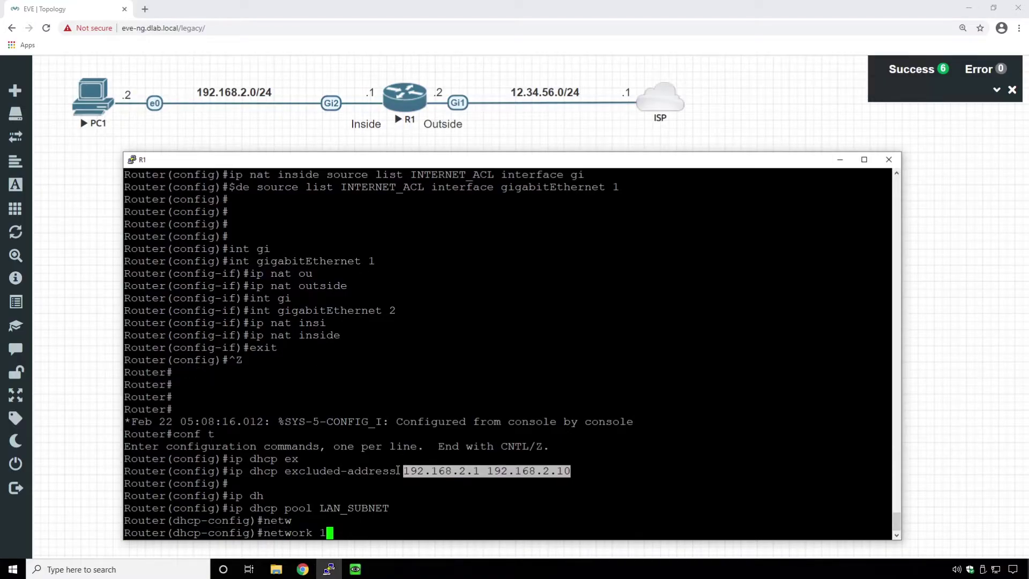
type("92.168.2.0 255.255.255.0")
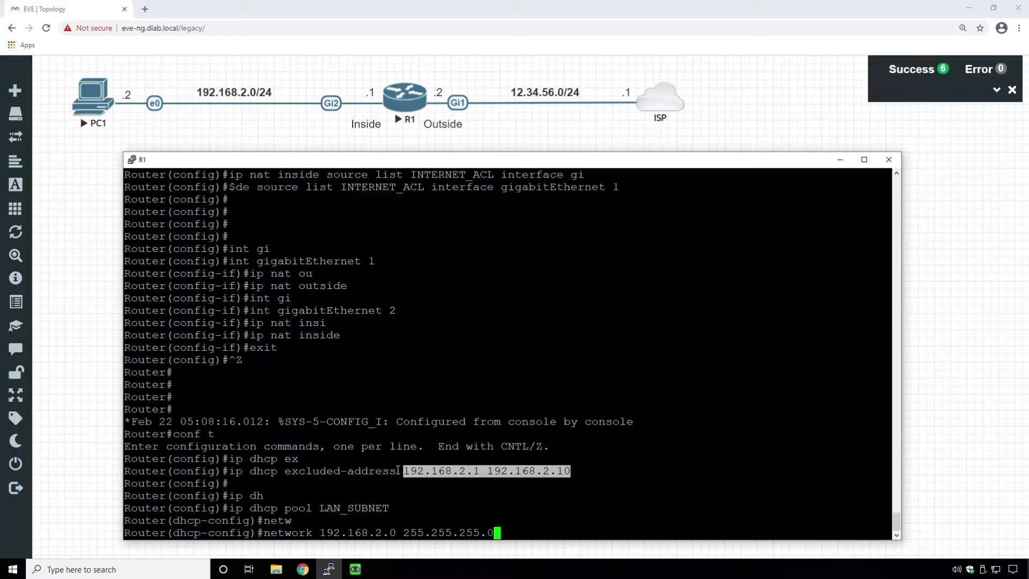
key("Return")
Give LAN_SUBNET default router 192.168.2.1 and DNS server 8.8.8.8, then exit configuration
type("def")
key("Tab")
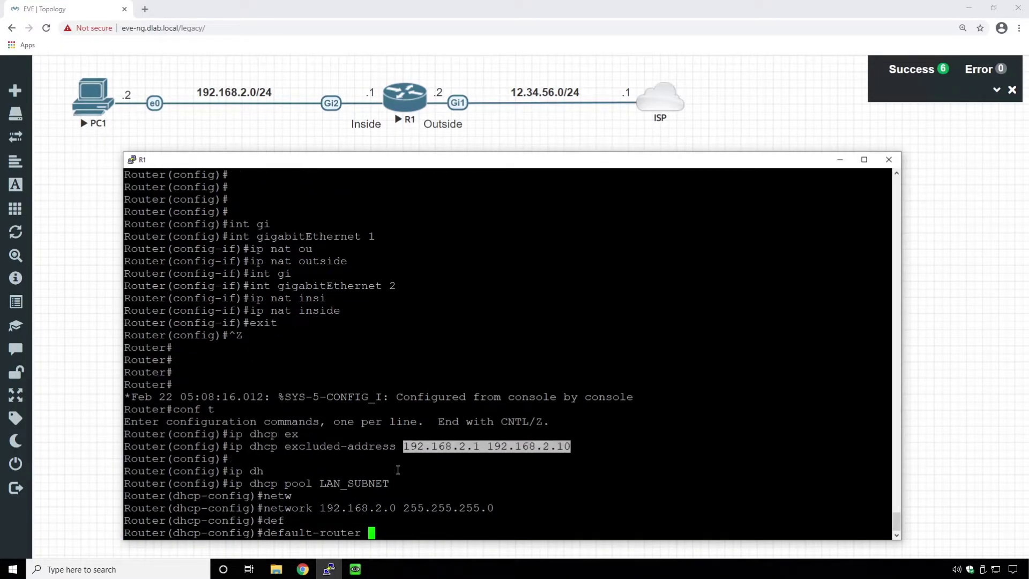
type("192.168.2.1")
key("Return")
key("Return")
key("Return")
type("dns")
key("Tab")
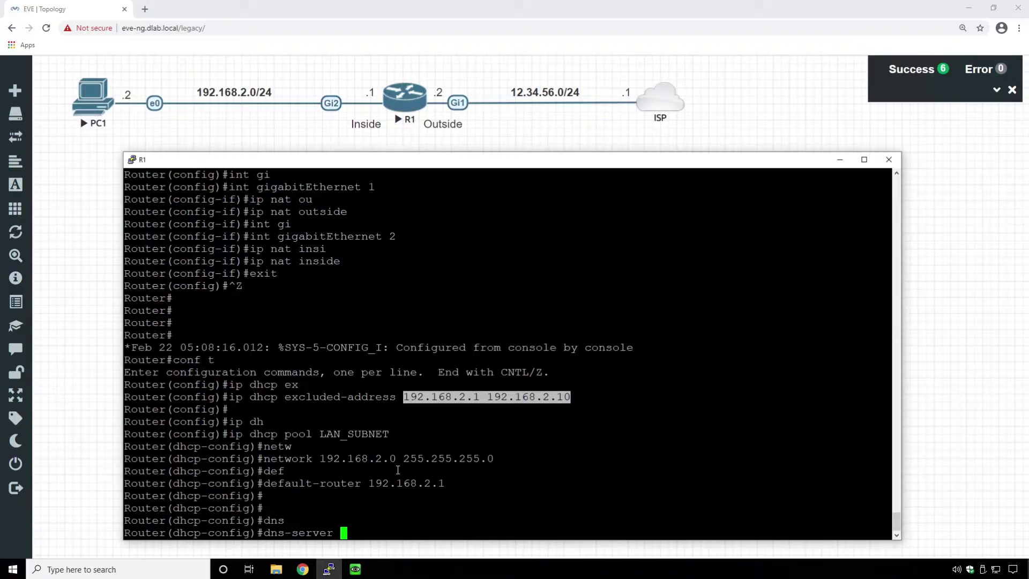
type("8.8.8.8")
key("Return")
key("ctrl+z")
Set Local Area Connection 2's IPv4 to obtain IP and DNS addresses automatically
left_click(355, 569)
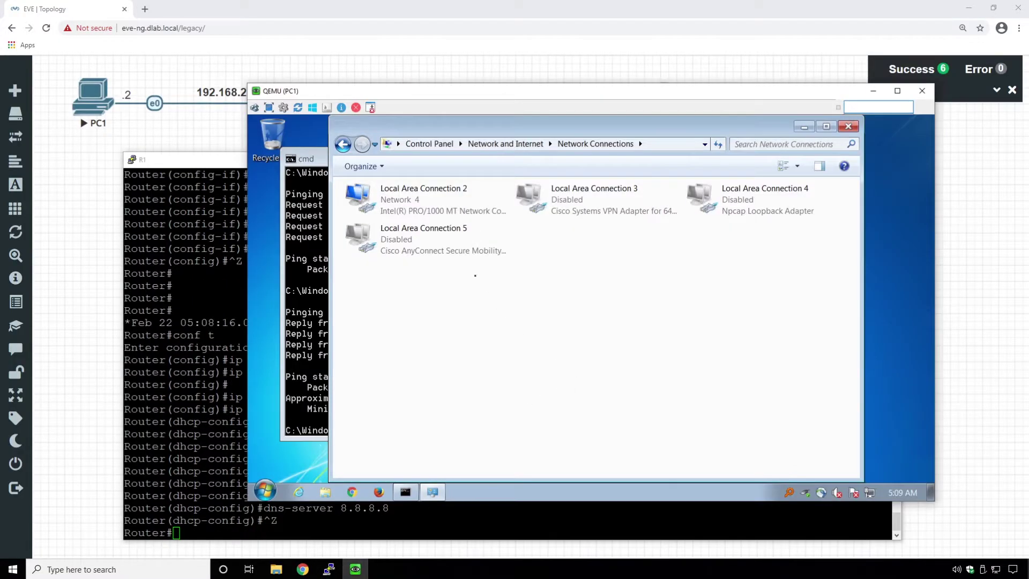
double_click(421, 199)
left_click(509, 414)
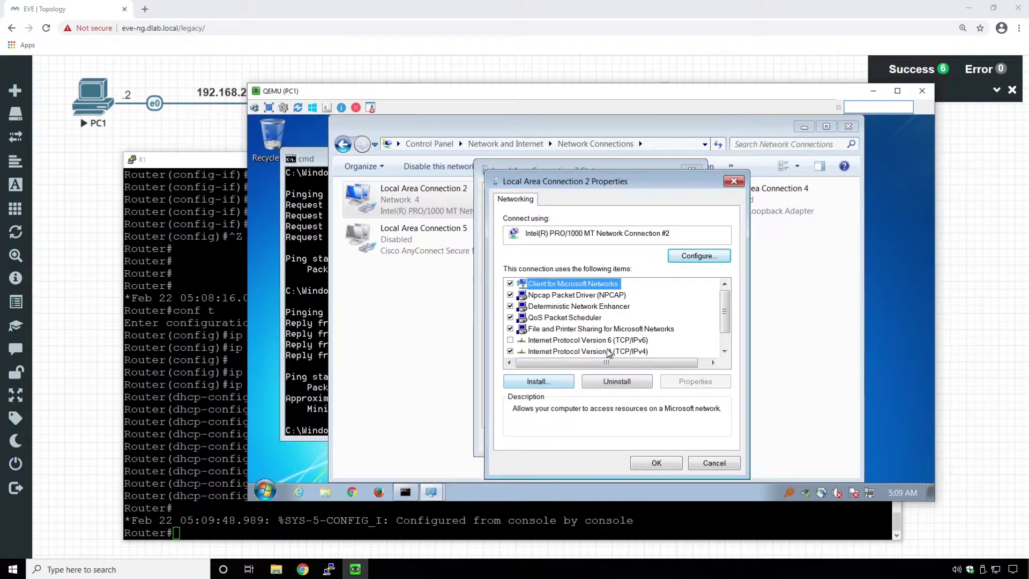
double_click(609, 351)
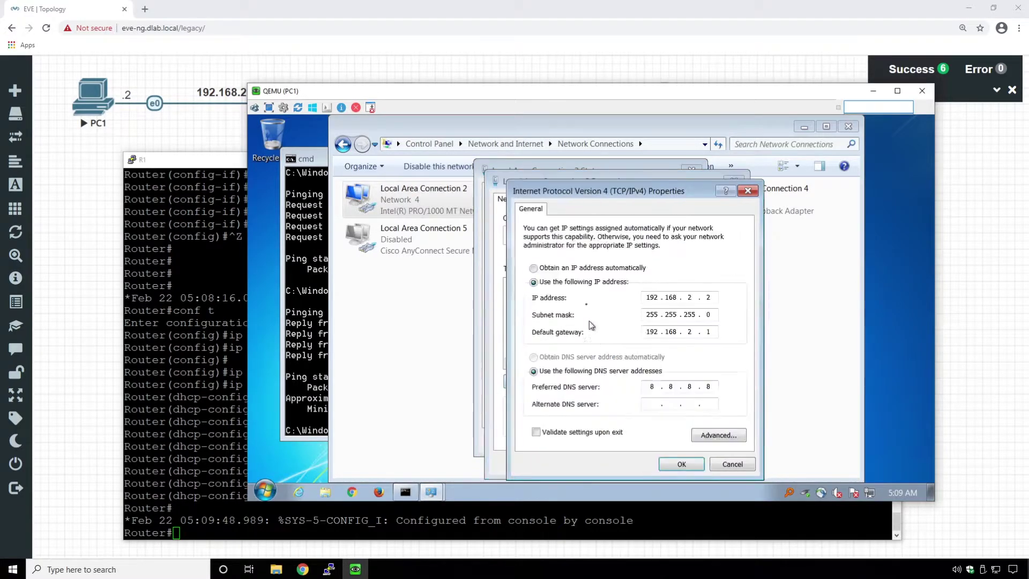
left_click(594, 270)
left_click(590, 357)
left_click(677, 465)
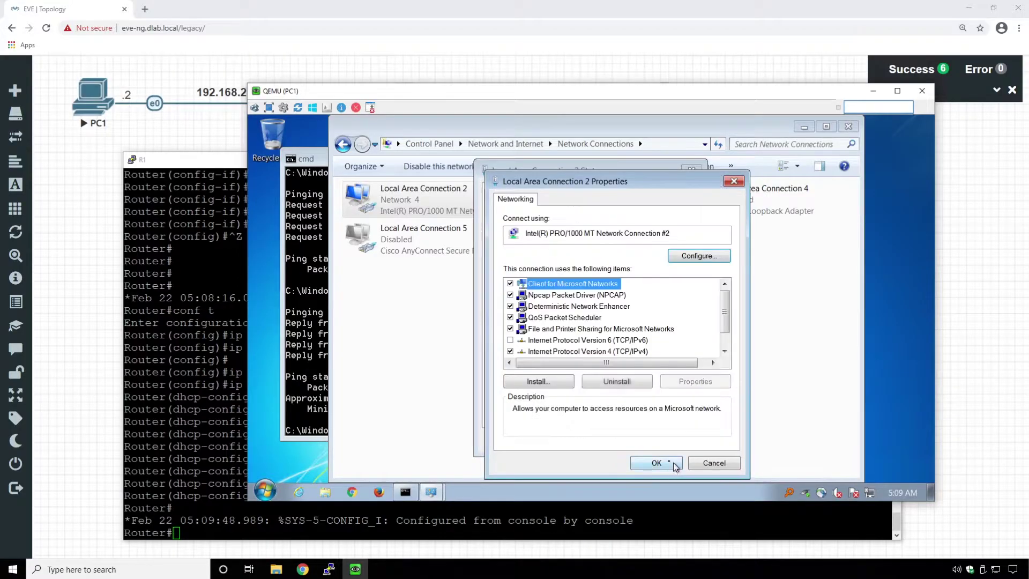
left_click(675, 465)
Check the connection details for leased address 192.168.2.11 against R1's excluded range
left_click(544, 292)
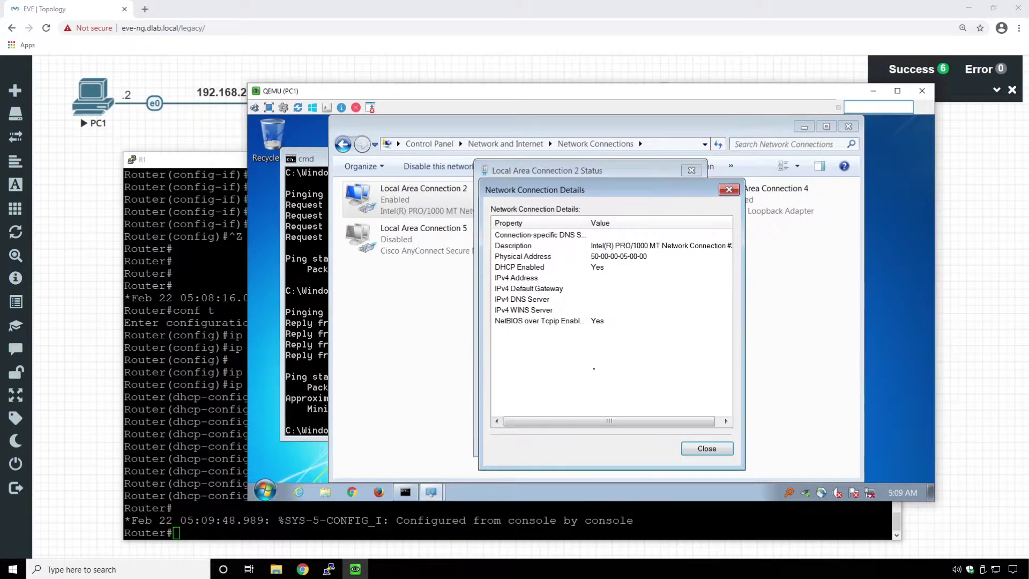
left_click(697, 449)
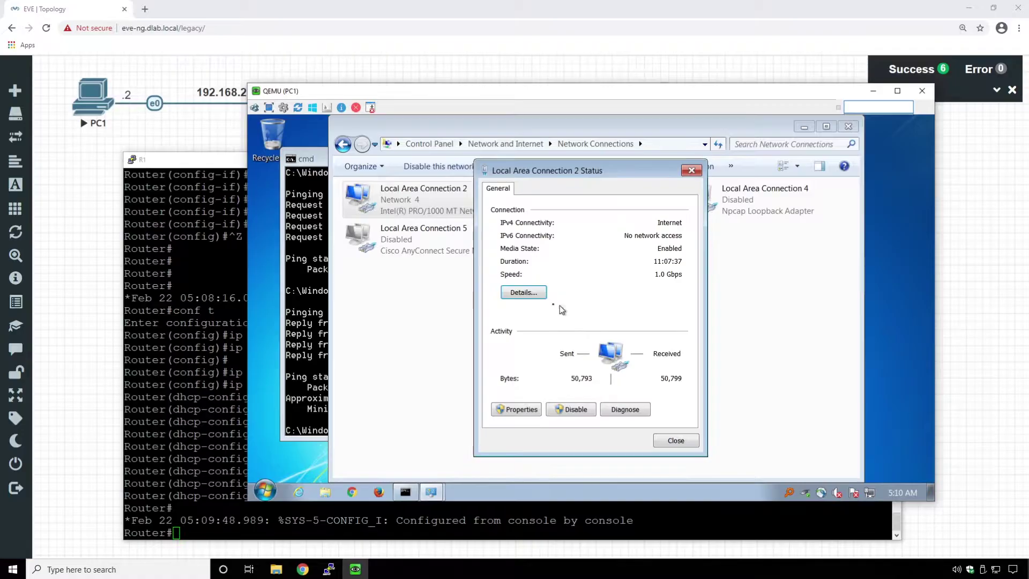
left_click(533, 292)
left_click(629, 279)
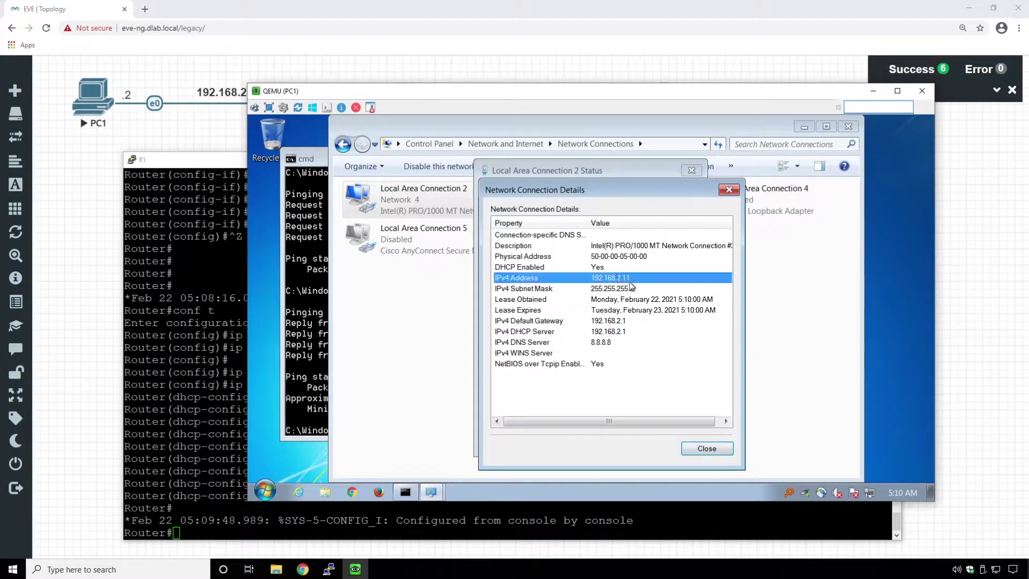
left_click(208, 328)
left_click_drag(572, 349, 406, 347)
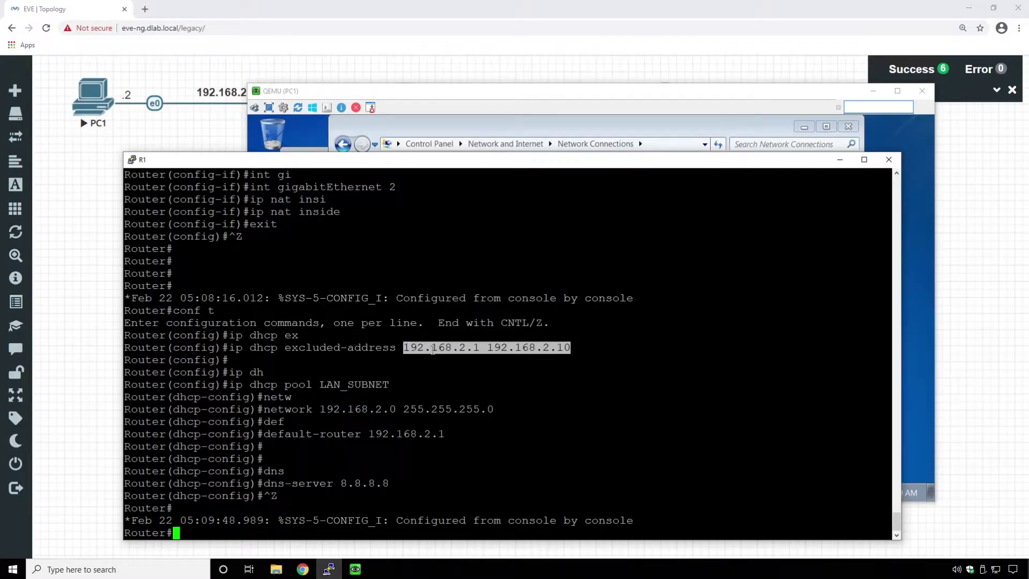
Compare the leased subnet mask with the pool's 255.255.255.0 network mask
left_click(662, 101)
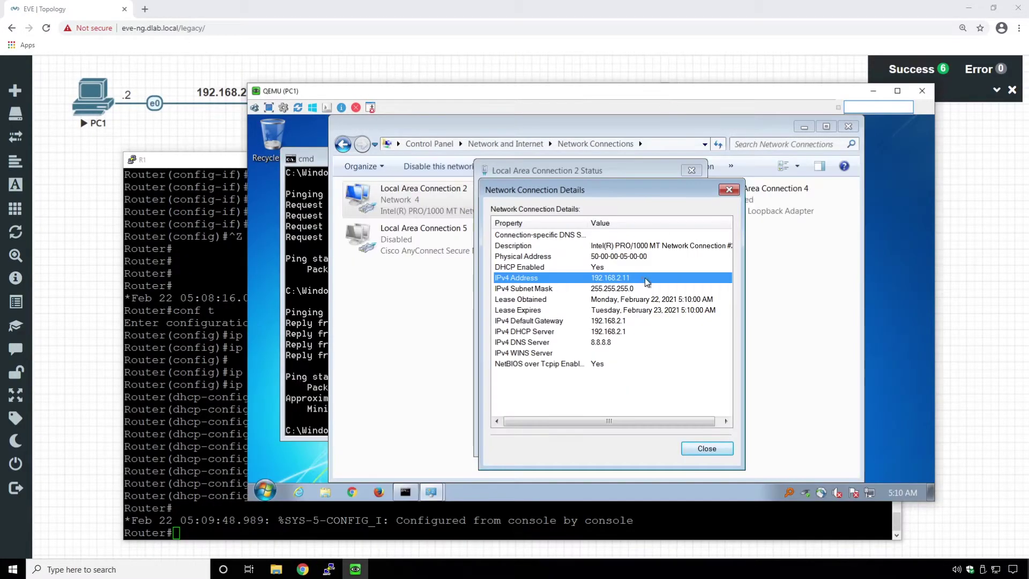
left_click(632, 291)
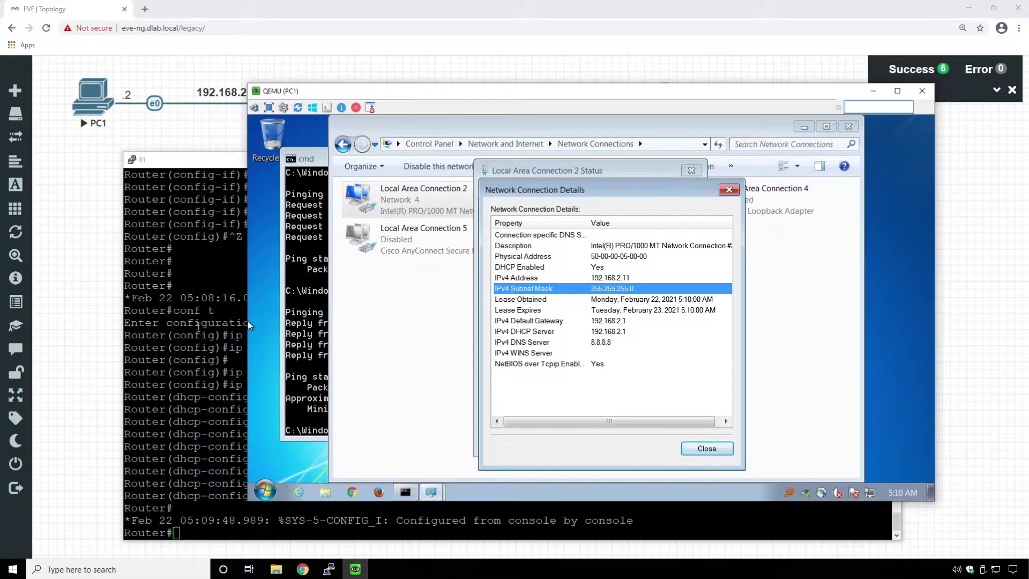
left_click(246, 324)
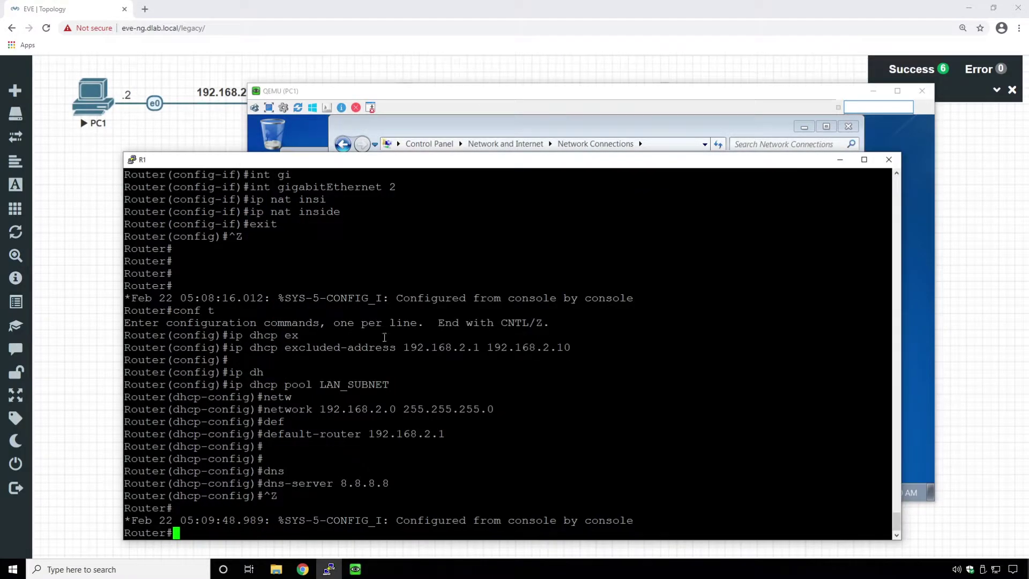
double_click(430, 410)
left_click_drag(606, 98, 638, 87)
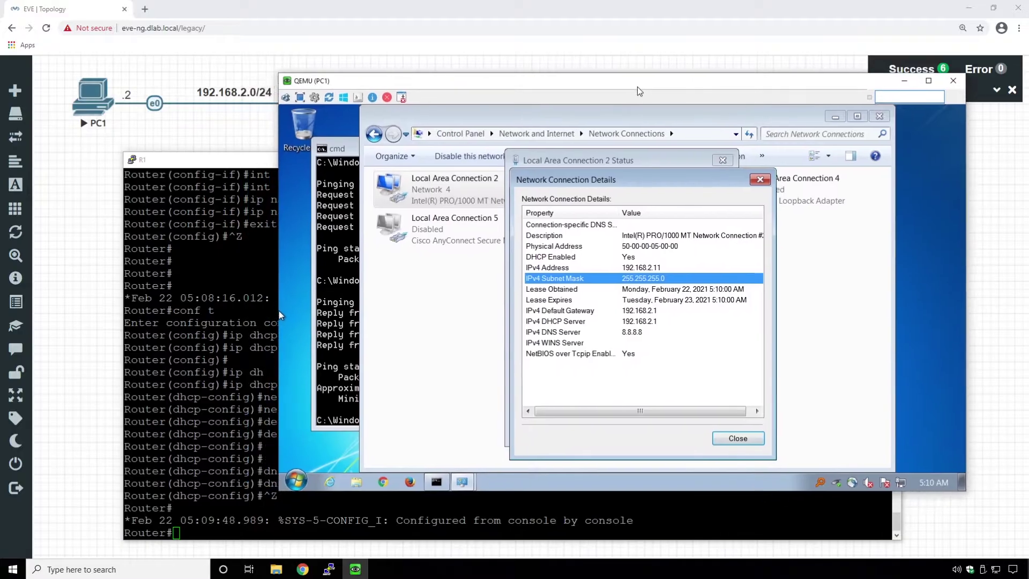
Match the leased gateway and DNS to the pool's default-router 192.168.2.1 and dns-server 8.8.8.8
left_click(632, 312)
left_click(234, 351)
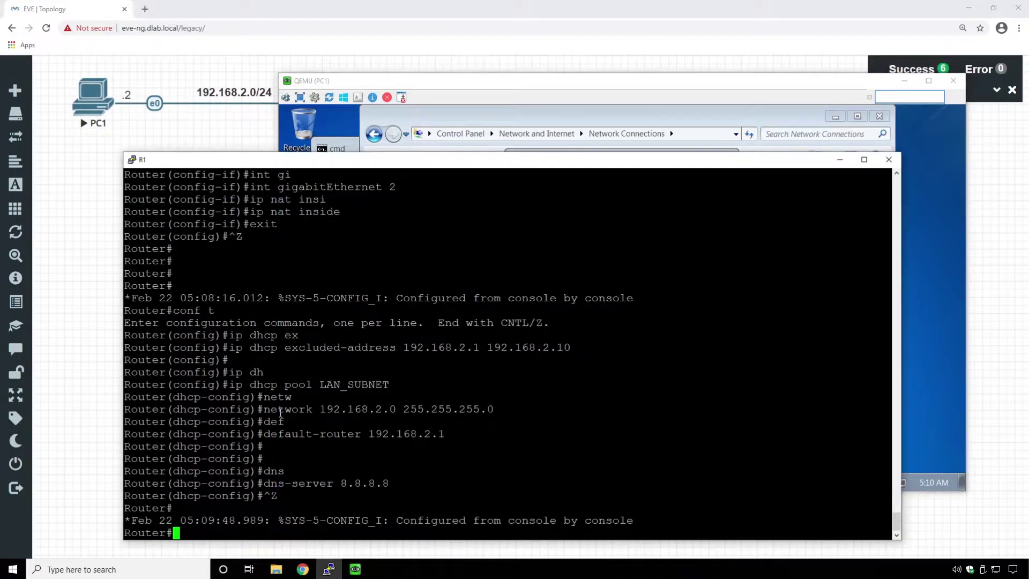
left_click_drag(264, 434, 540, 434)
key("alt+Tab")
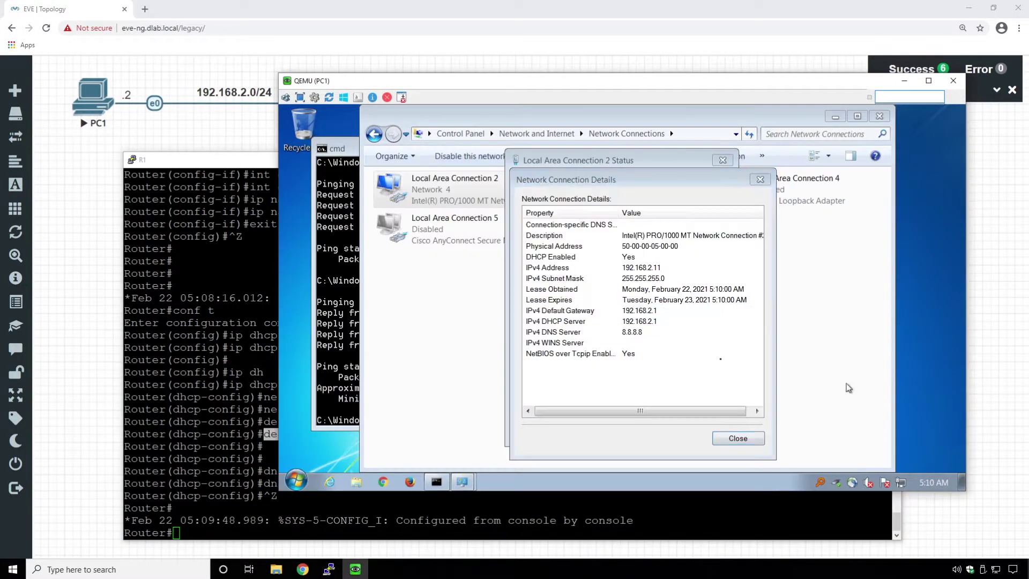
left_click(266, 450)
left_click_drag(263, 483, 506, 478)
left_click(773, 395)
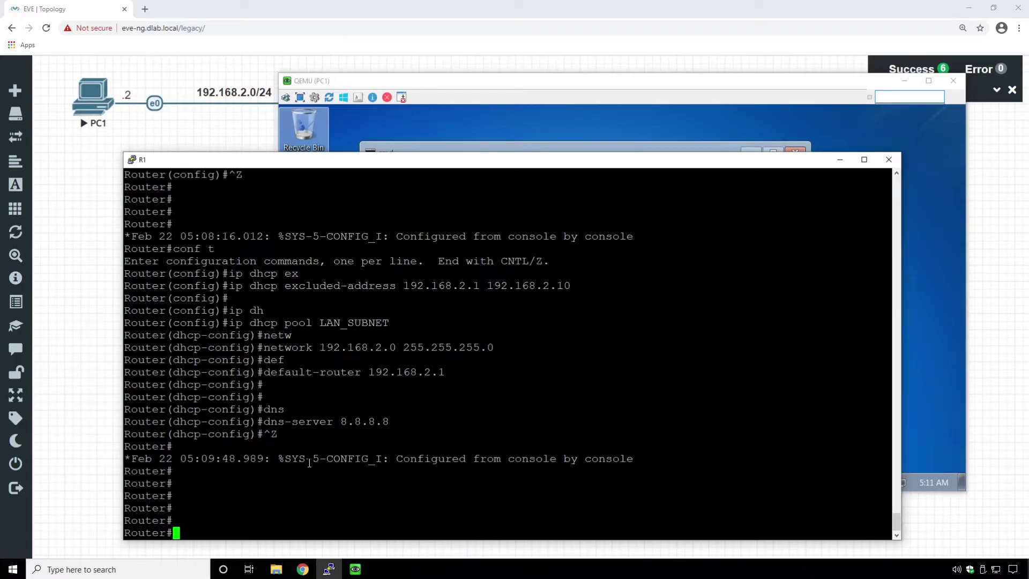
Enter configuration mode on R1 and enable aaa new-model
type("conf t")
key("Return")
type("aaa new")
key("Tab")
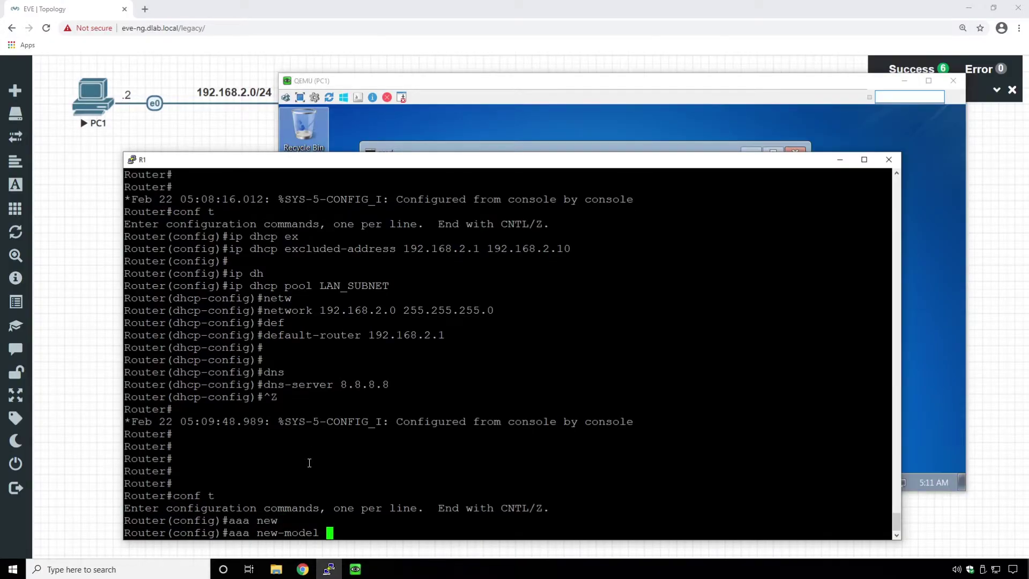
key("Return")
key("Return")
Create the local user cisco protected by a secret password
type("user")
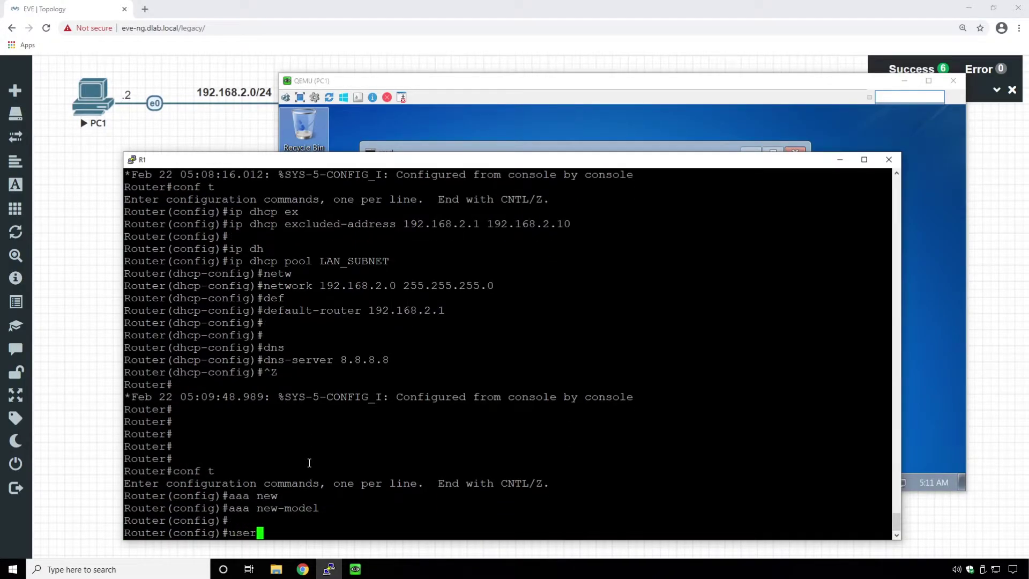
type("name cisco sec")
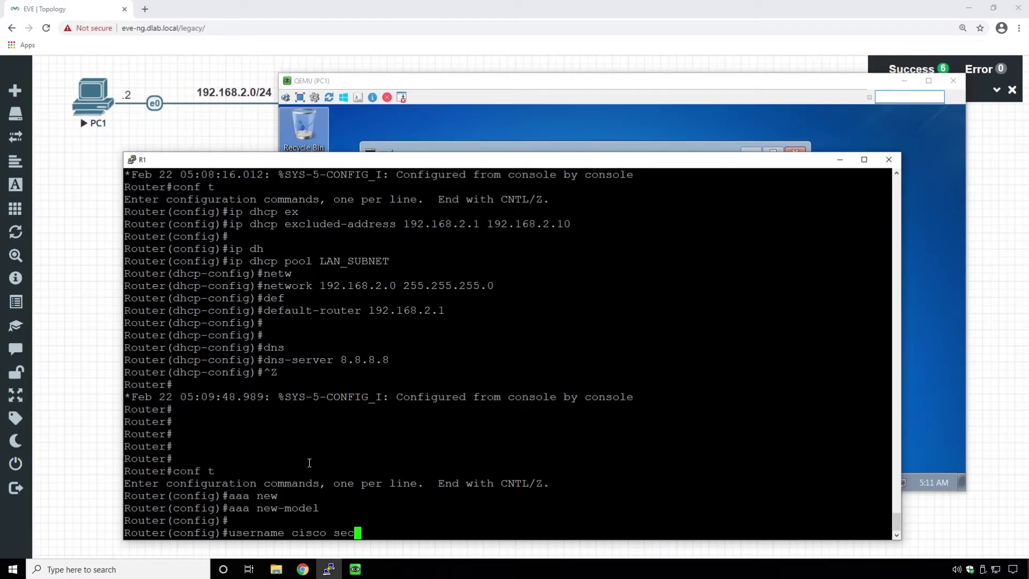
key("Tab")
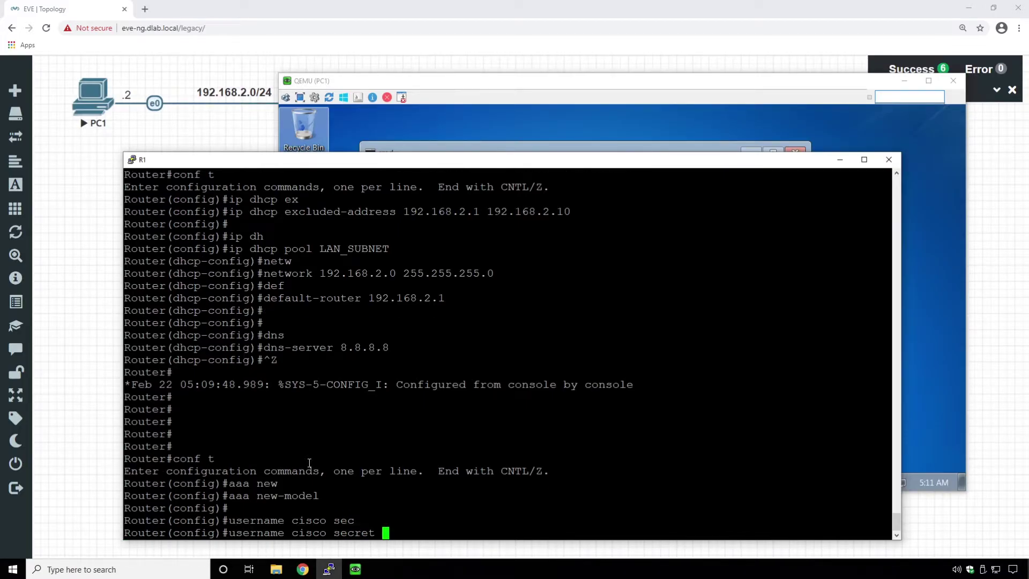
key("Return")
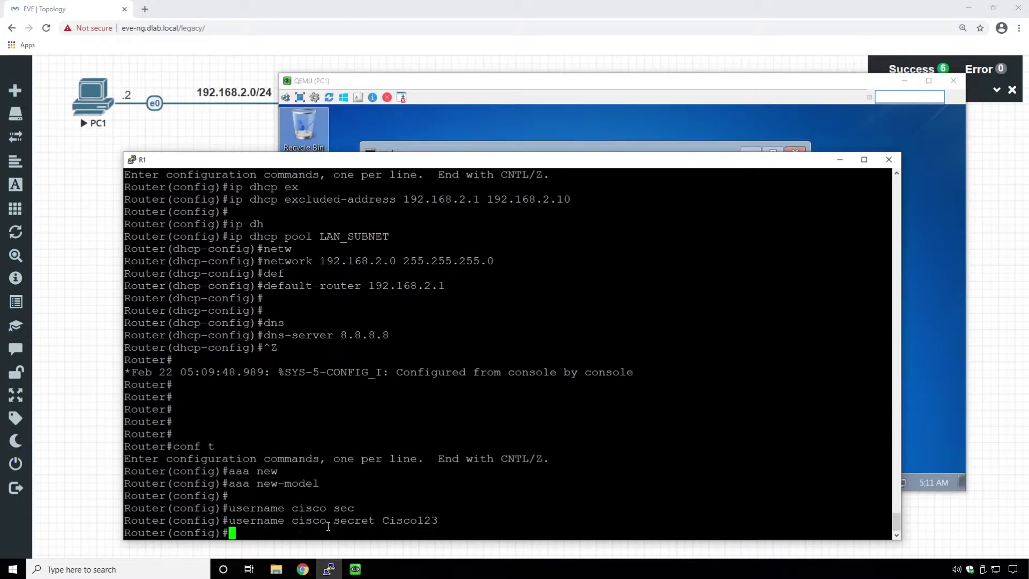
Review the username password option, then discard that unfinished command
type("username cisco pass")
key("Tab")
type("?")
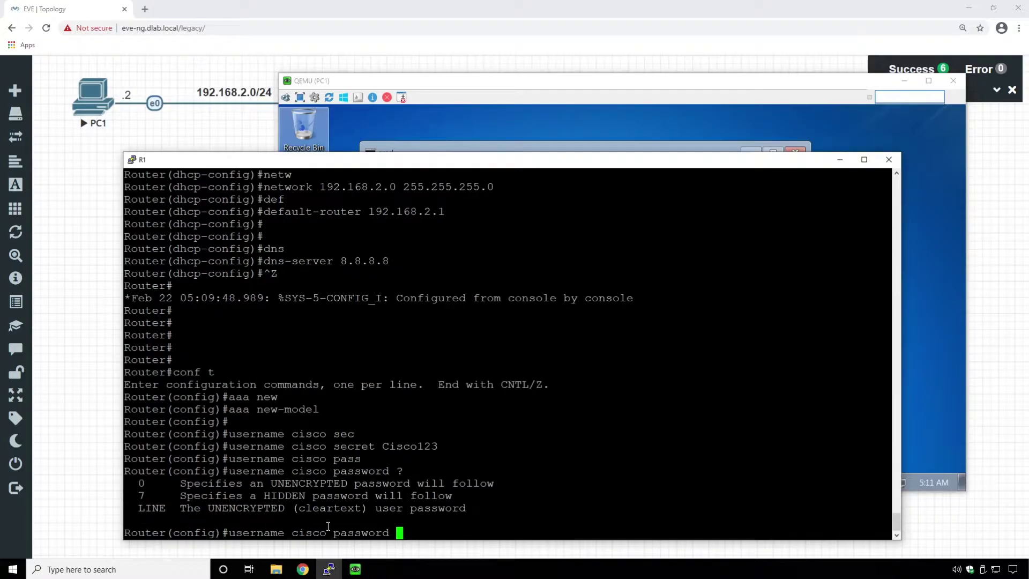
double_click(344, 533)
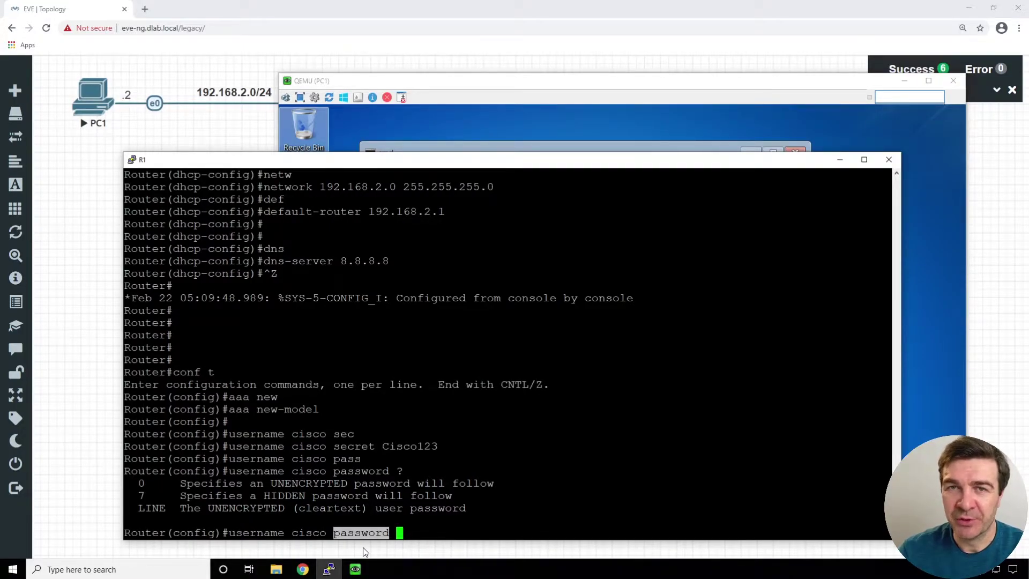
key("BackSpace")
key("BackSpace")
key("BackSpace")
key("BackSpace")
key("BackSpace")
key("BackSpace")
key("BackSpace")
key("BackSpace")
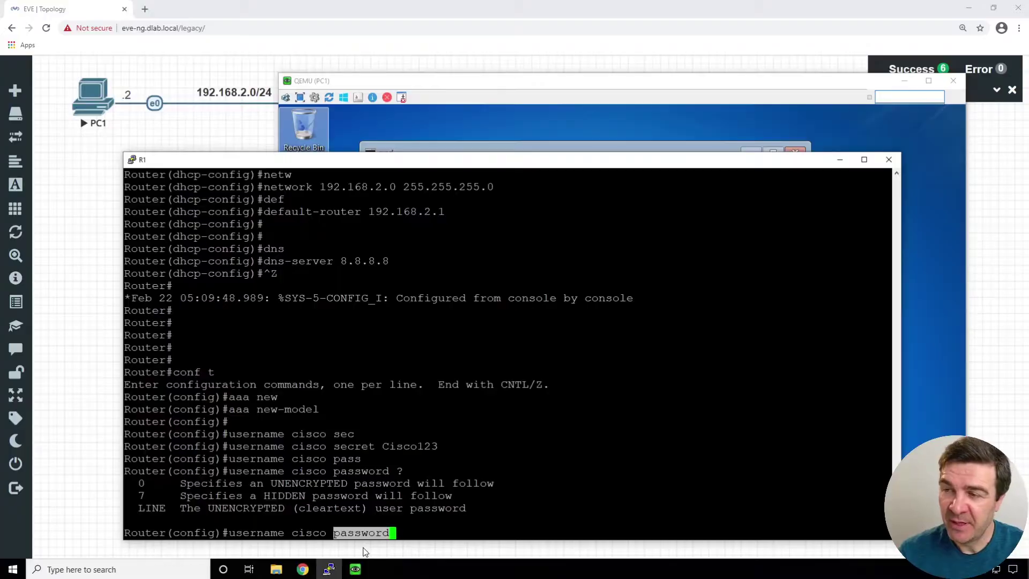
key("BackSpace")
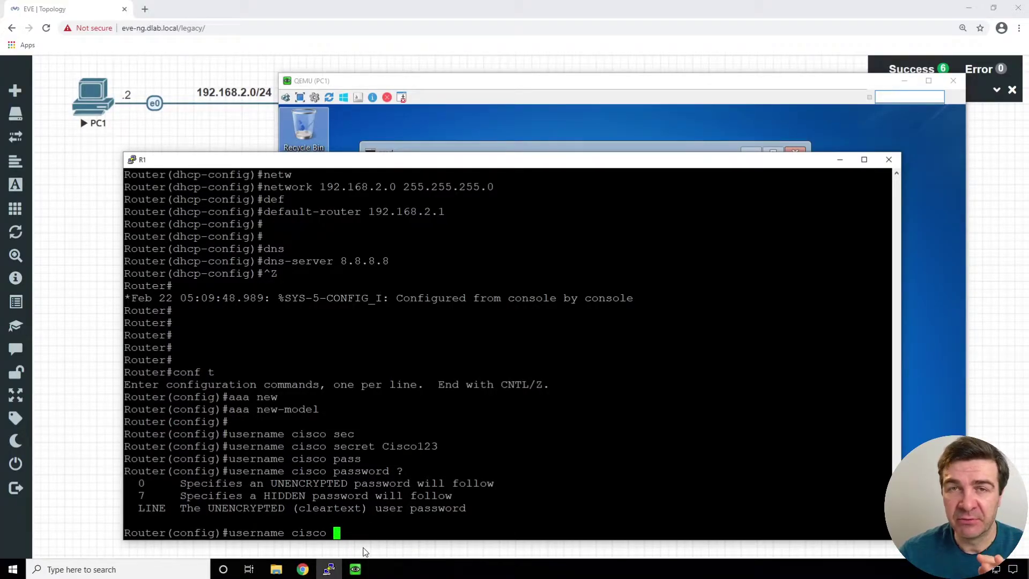
key("BackSpace")
key("BackSpace")
key("BackSpace")
key("BackSpace")
key("BackSpace")
key("BackSpace")
key("BackSpace")
key("BackSpace")
key("BackSpace")
key("BackSpace")
key("BackSpace")
key("BackSpace")
key("BackSpace")
key("BackSpace")
key("BackSpace")
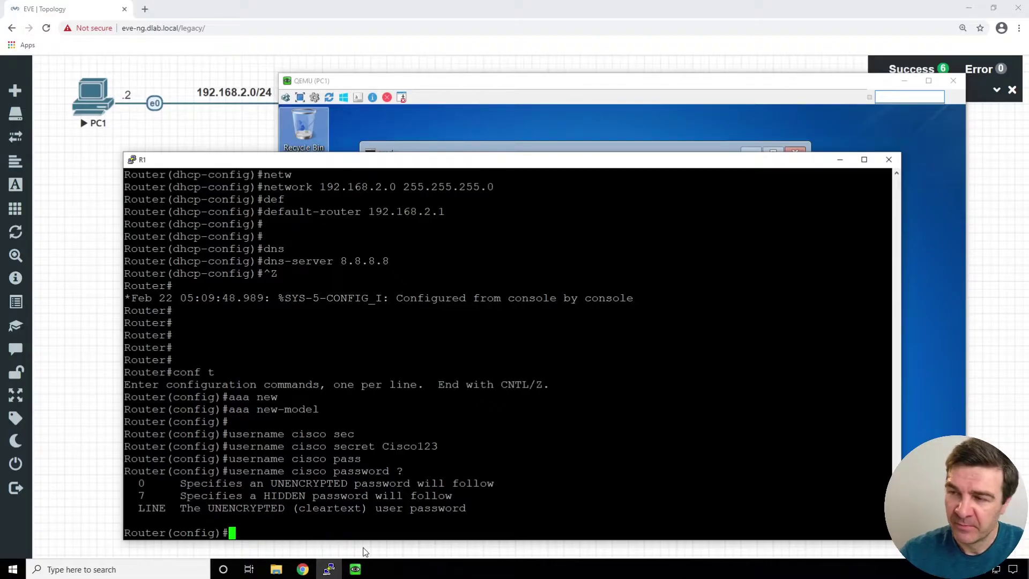
Check the enable password and pasted username secret options, discarding both commands
type("enable a")
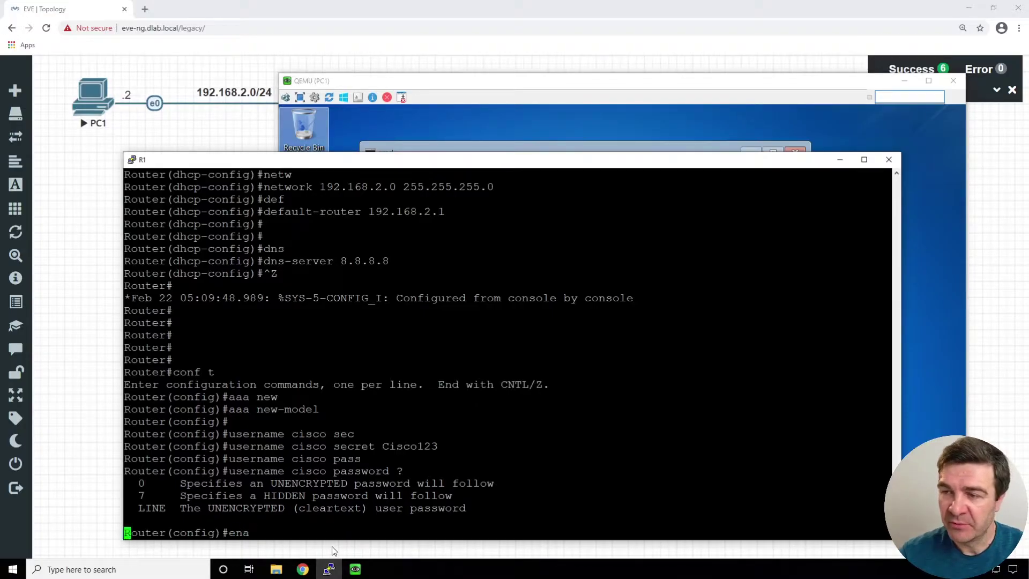
key("Tab")
type("a")
key("BackSpace")
type("pas")
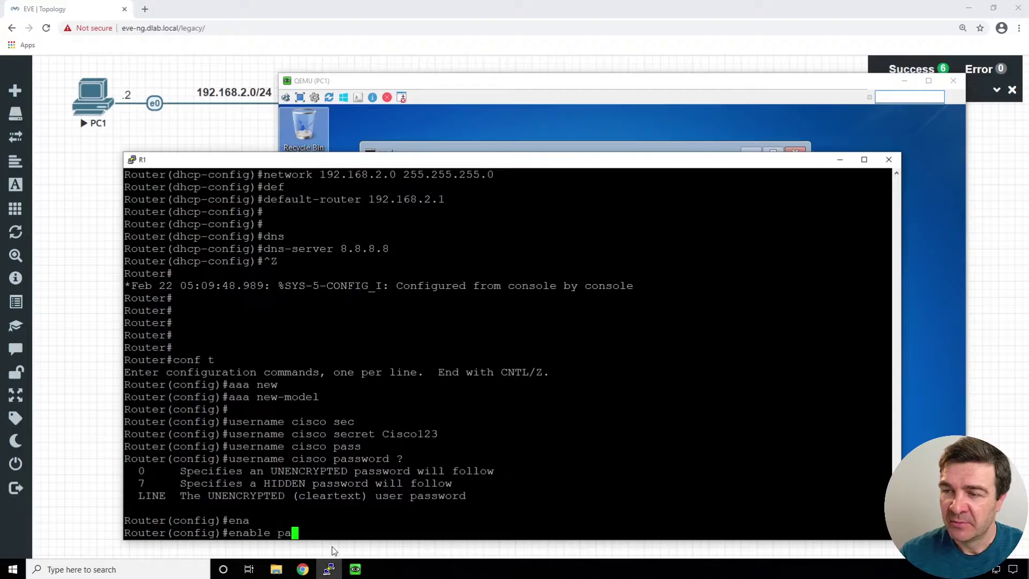
key("Tab")
key("BackSpace")
key("BackSpace")
key("BackSpace")
key("BackSpace")
key("BackSpace")
key("BackSpace")
key("BackSpace")
key("BackSpace")
key("BackSpace")
key("BackSpace")
key("BackSpace")
key("BackSpace")
key("BackSpace")
key("BackSpace")
key("BackSpace")
key("BackSpace")
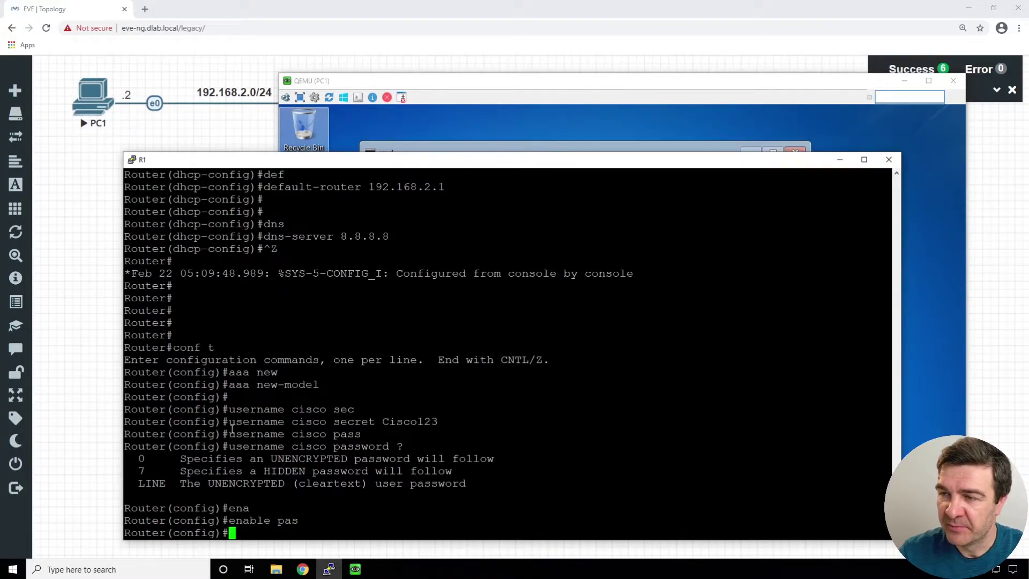
left_click_drag(232, 425, 437, 425)
right_click(455, 447)
type("?")
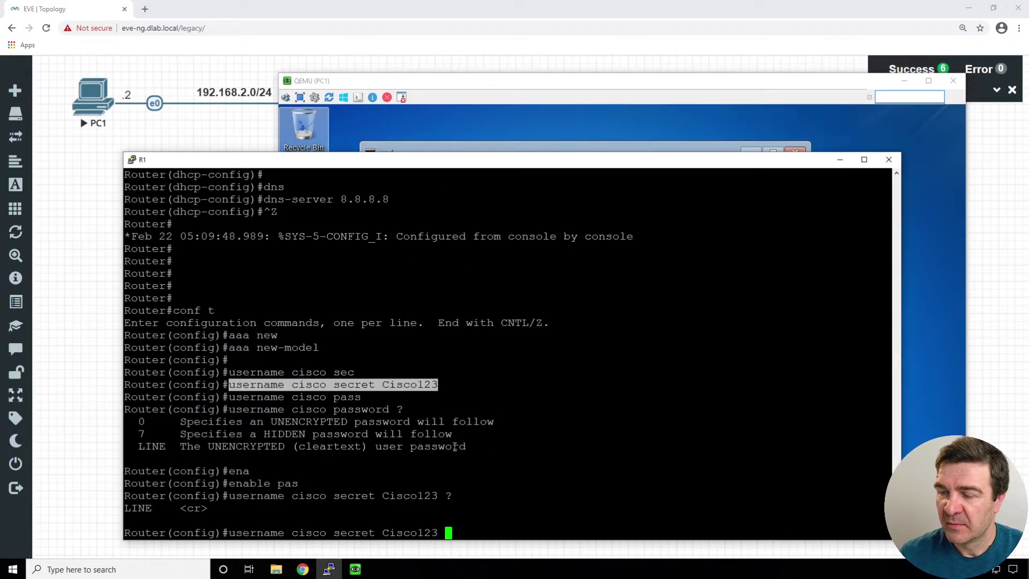
key("BackSpace")
key("BackSpace")
key("BackSpace")
key("BackSpace")
key("BackSpace")
key("BackSpace")
key("BackSpace")
key("BackSpace")
key("BackSpace")
key("BackSpace")
key("BackSpace")
key("BackSpace")
key("BackSpace")
key("BackSpace")
key("BackSpace")
key("BackSpace")
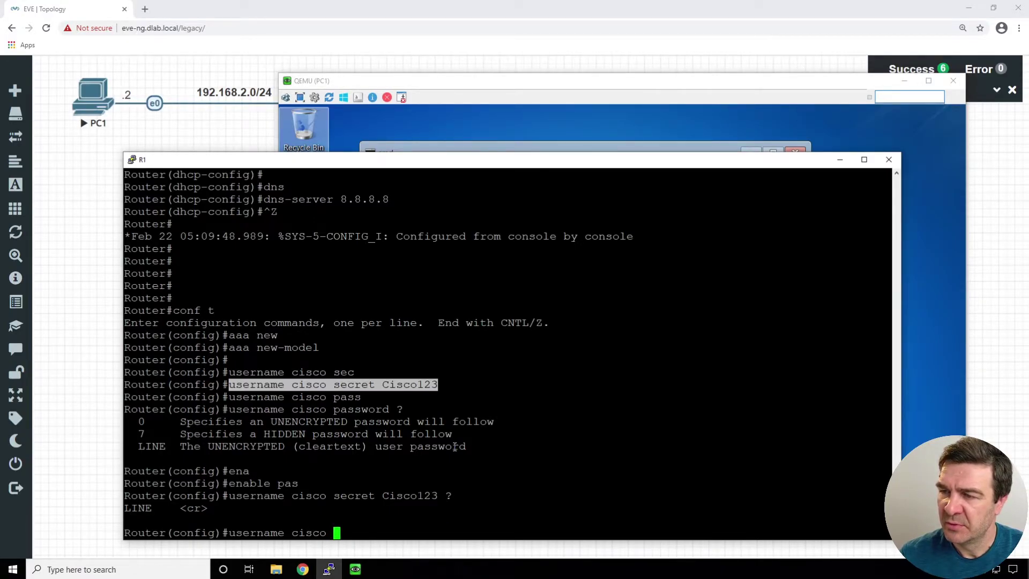
key("BackSpace")
key("BackSpace")
key("BackSpace")
key("BackSpace")
key("BackSpace")
key("BackSpace")
key("BackSpace")
key("BackSpace")
key("BackSpace")
key("BackSpace")
key("BackSpace")
key("BackSpace")
key("BackSpace")
key("BackSpace")
key("BackSpace")
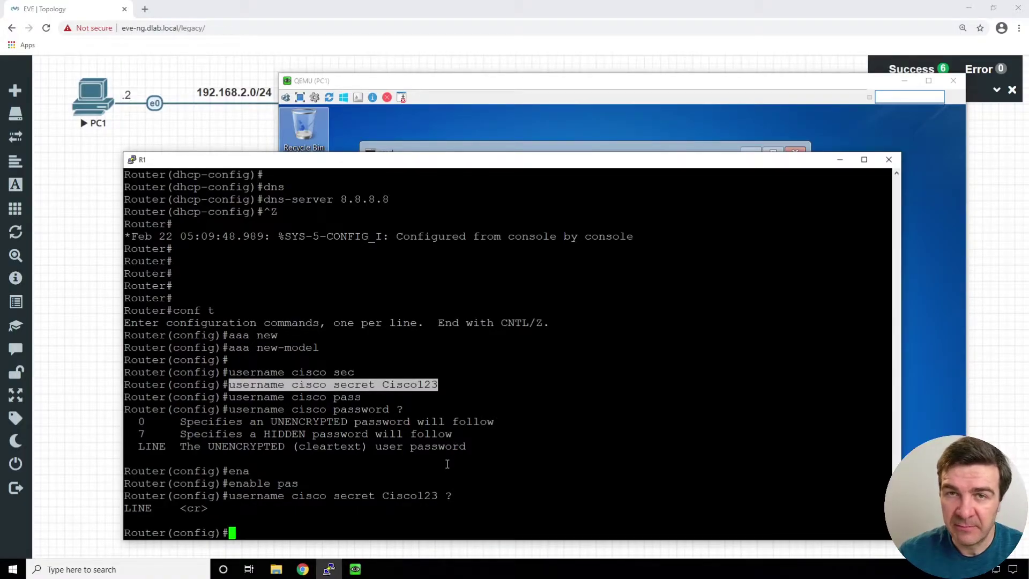
Set the privileged enable secret on R1
key("Tab")
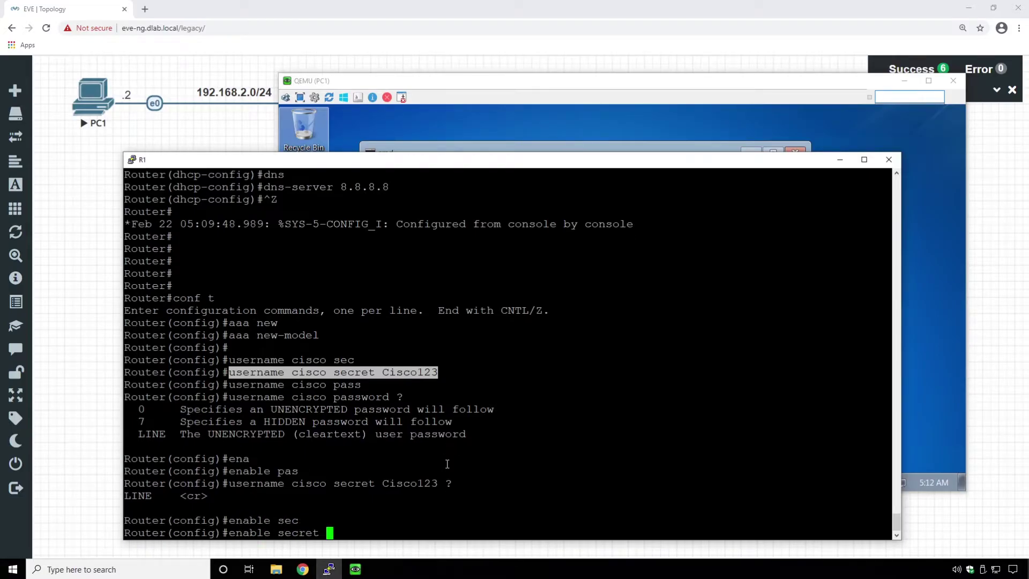
key("BackSpace")
key("BackSpace")
key("BackSpace")
key("BackSpace")
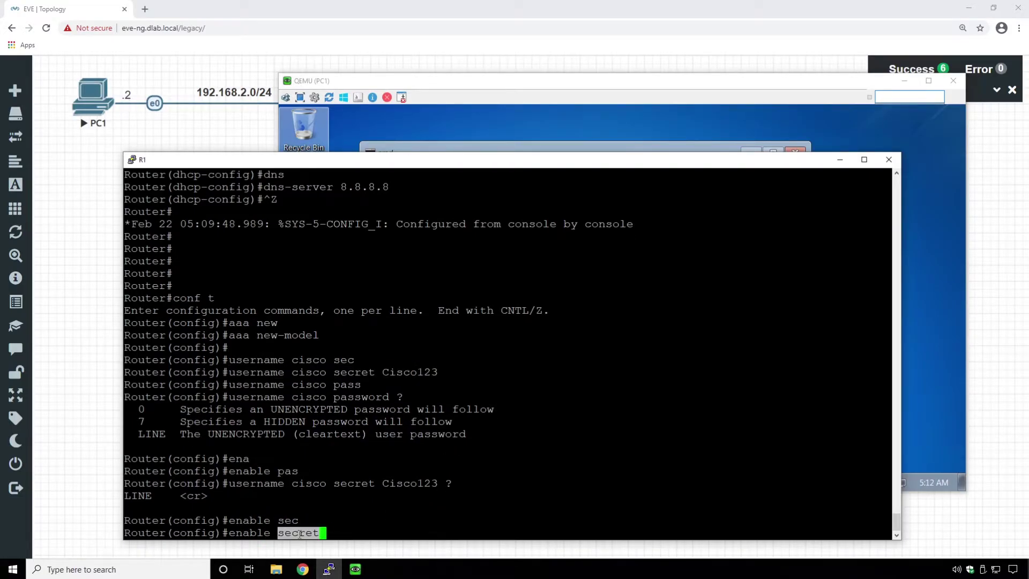
key("BackSpace")
key("BackSpace")
key("BackSpace")
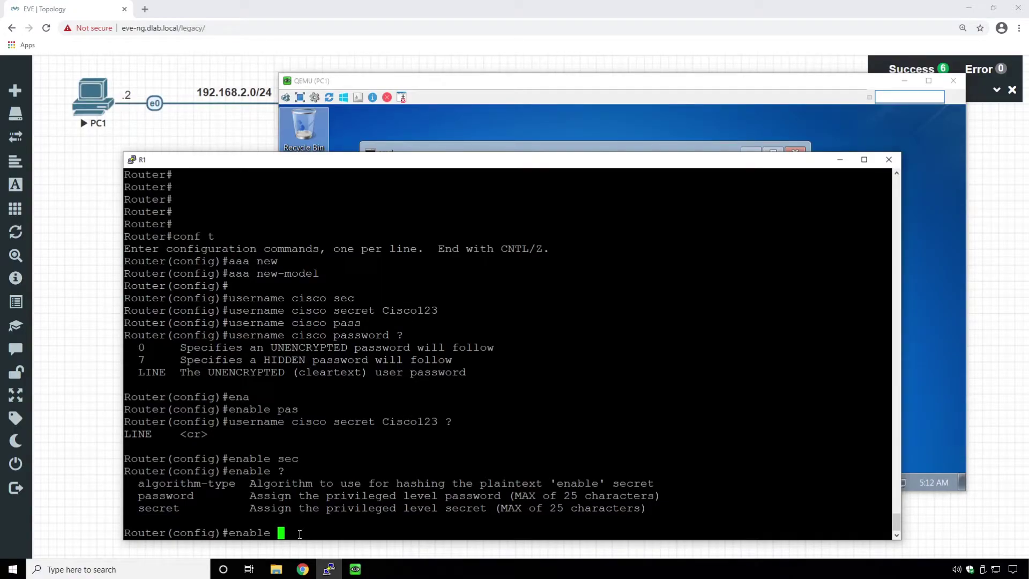
key("Tab")
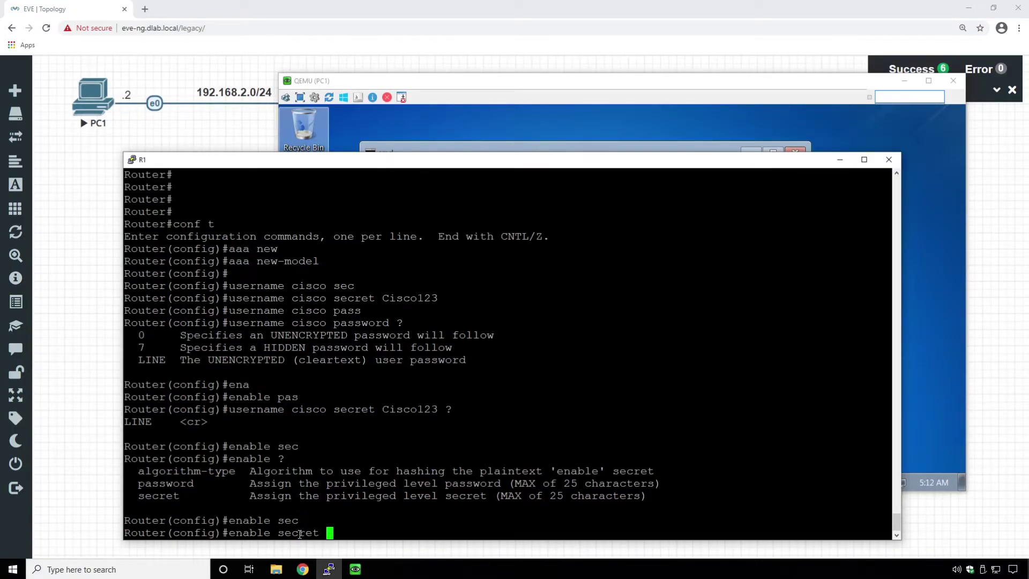
key("Return")
key("Return")
key("Return")
key("Return")
Leave configuration mode and bring the PC1 window to the front
key("ctrl+z")
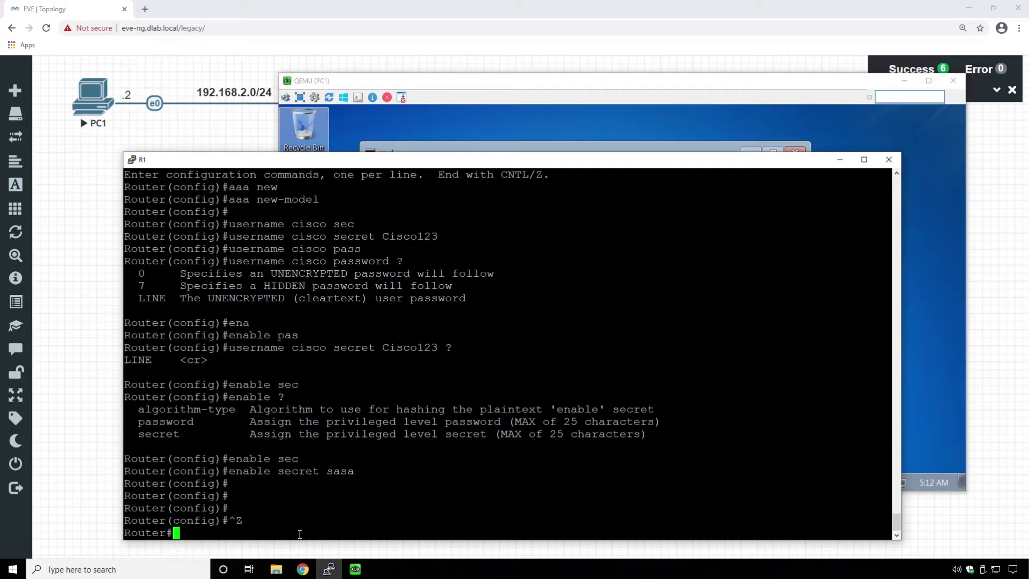
key("Return")
key("Return")
key("Return")
key("Return")
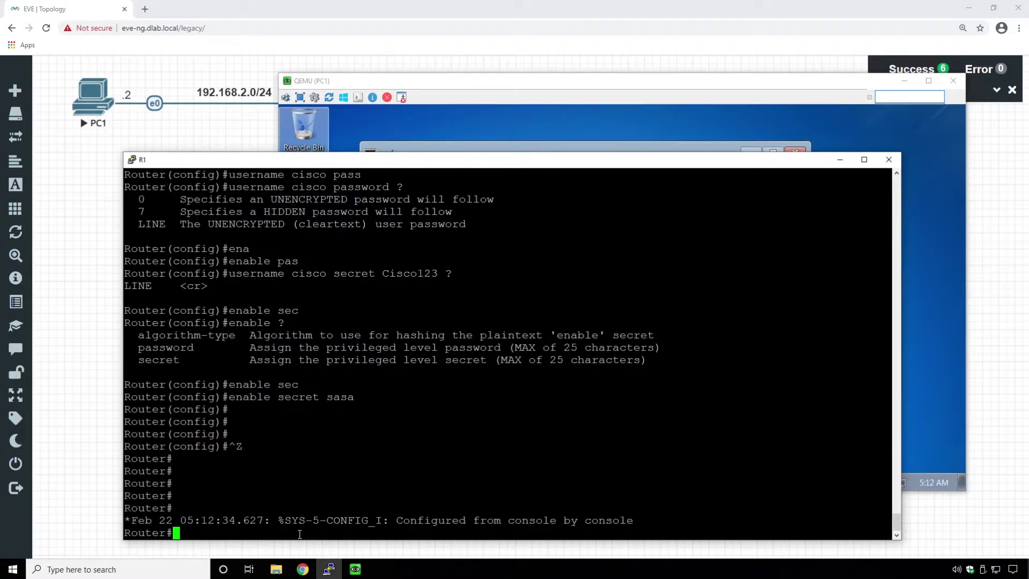
left_click_drag(478, 89, 507, 78)
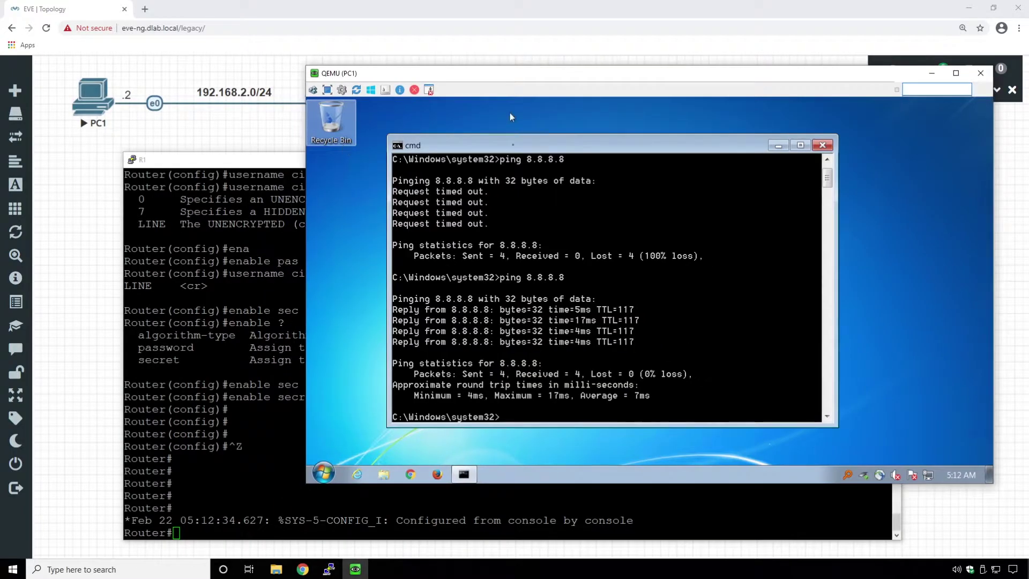
Telnet from PC1 to 192.168.2.1, log in as cisco, and enter privileged mode
type("telnet 192.168.2.1")
key("Return")
type("cisco")
key("Return")
key("Return")
type("enable")
key("Return")
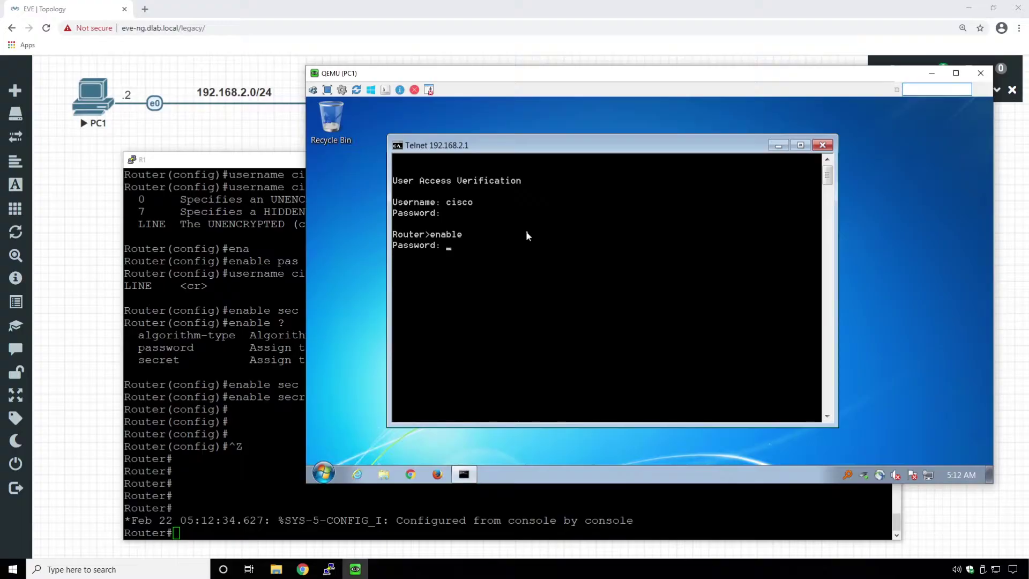
key("Return")
key("Return")
key("Return")
key("Return")
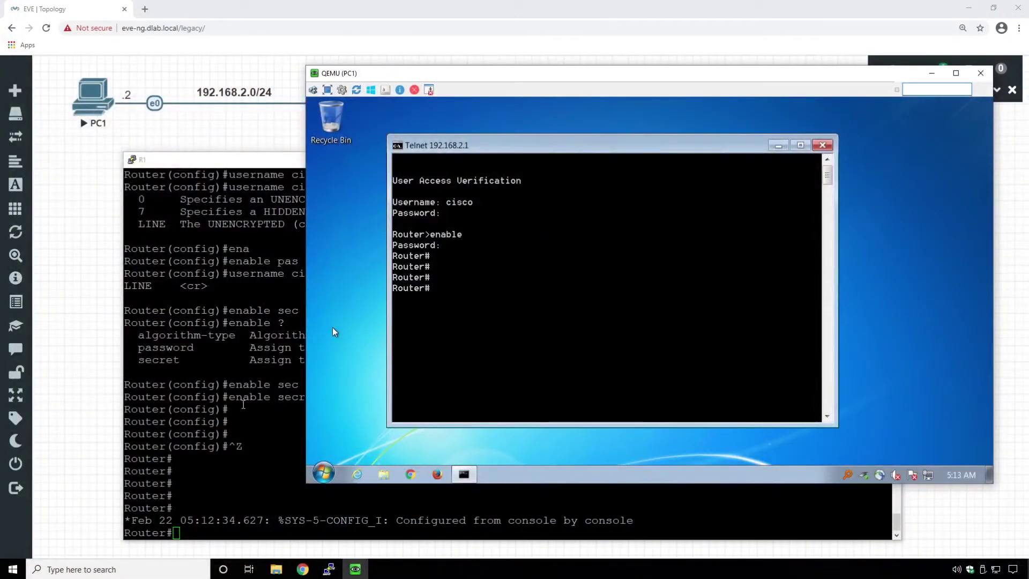
left_click(242, 406)
Set R1's hostname to R1 and its domain name to davidlab.local
type("conf t")
key("Return")
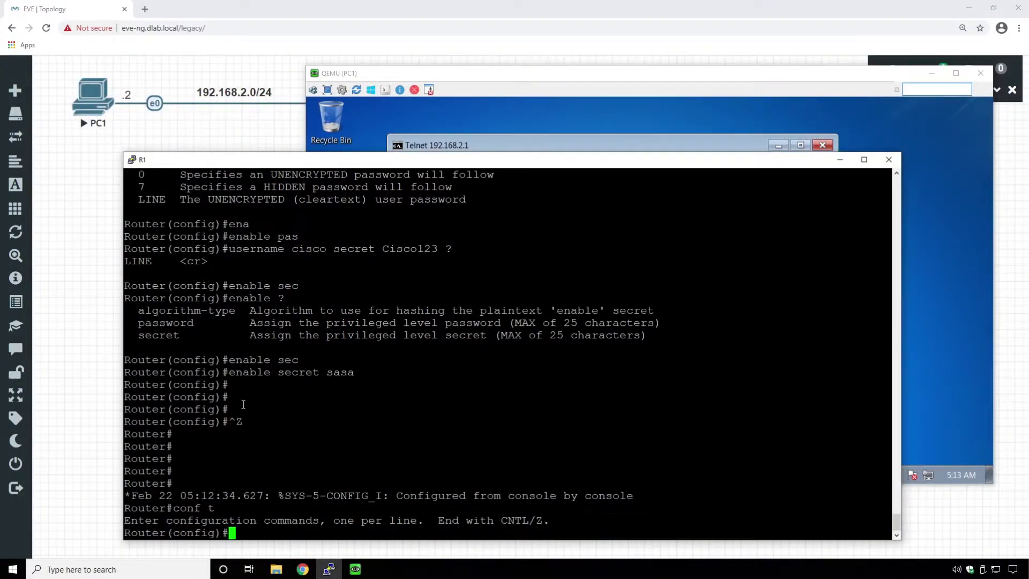
type("hostname R1")
key("Return")
type("i")
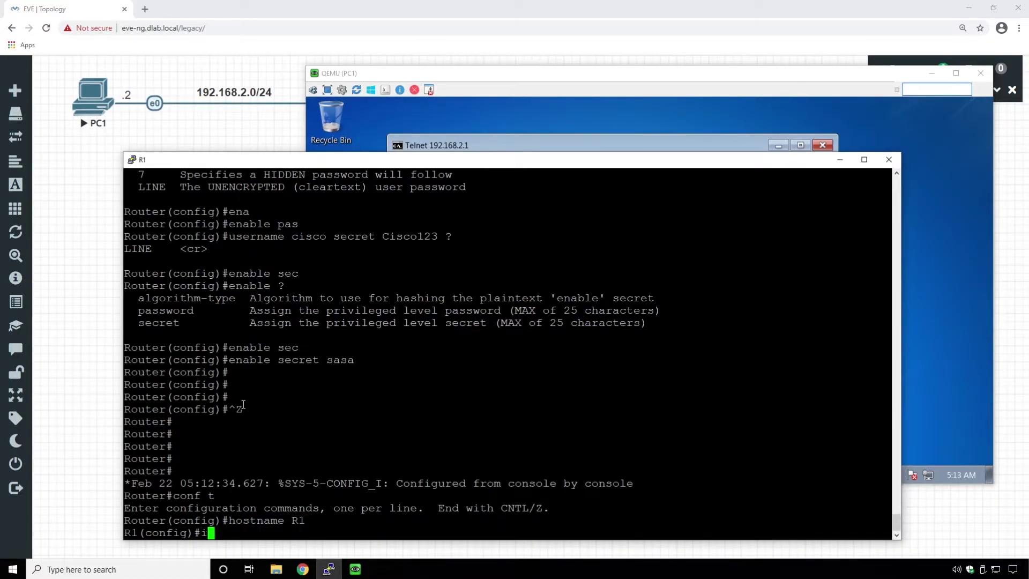
type("p domain-")
key("Tab")
key("BackSpace")
key("Tab")
type("ain-n")
key("Tab")
type("davidlab.local")
key("Return")
key("Return")
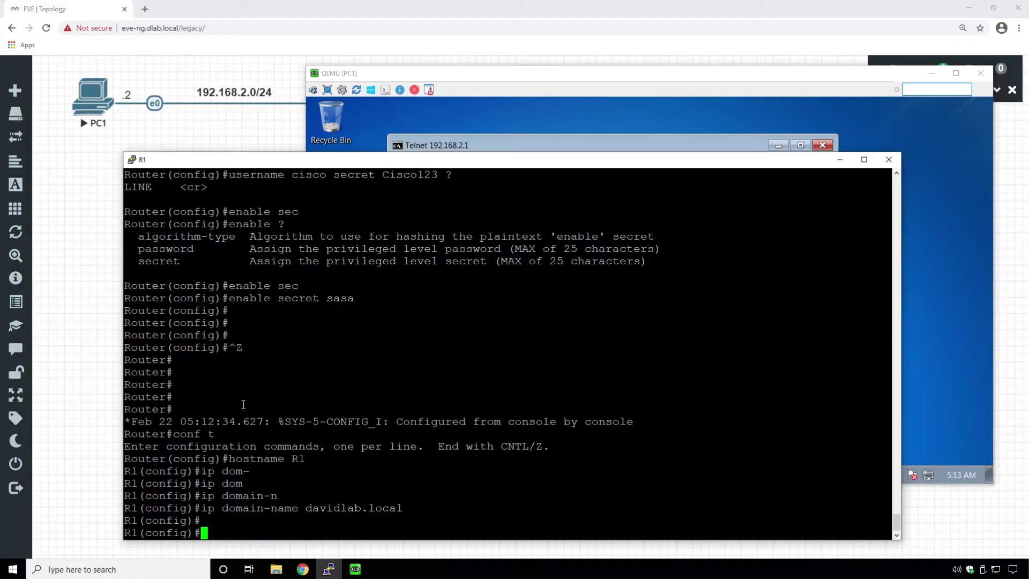
Generate 4096-bit RSA keys on R1
type("crypto key ge")
type("n")
key("Tab")
type("rsa")
key("Tab")
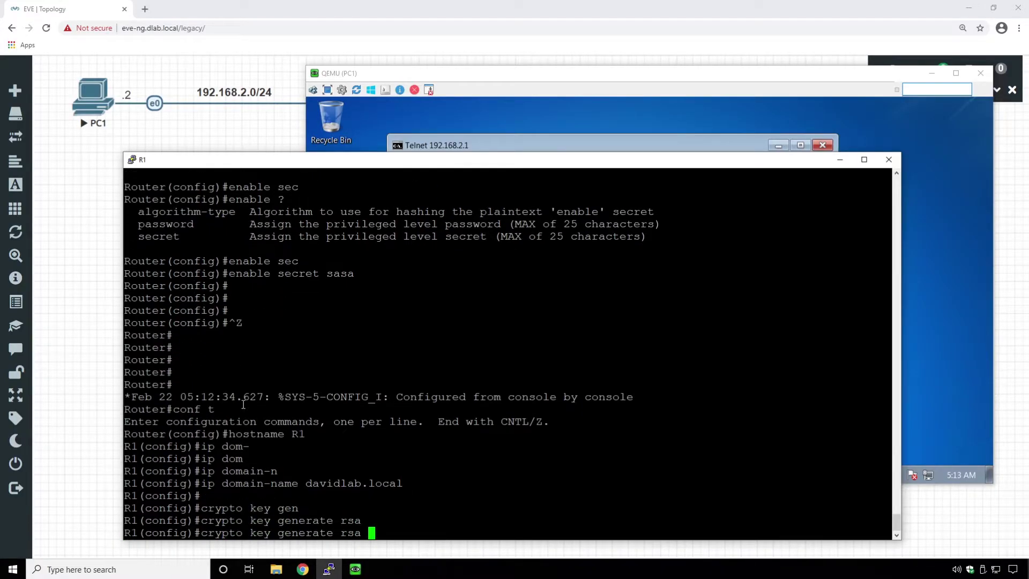
key("Return")
type("4096")
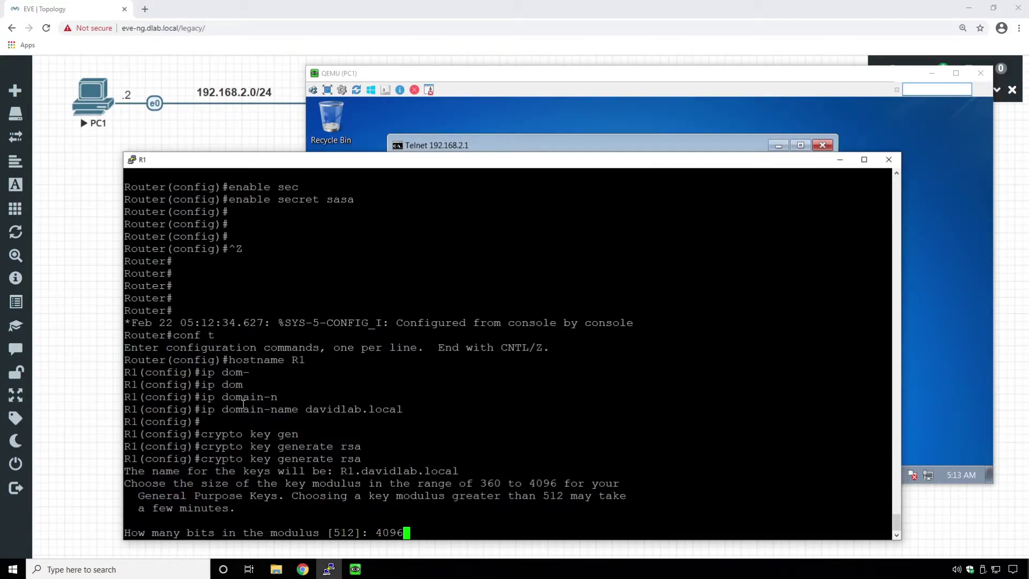
key("Return")
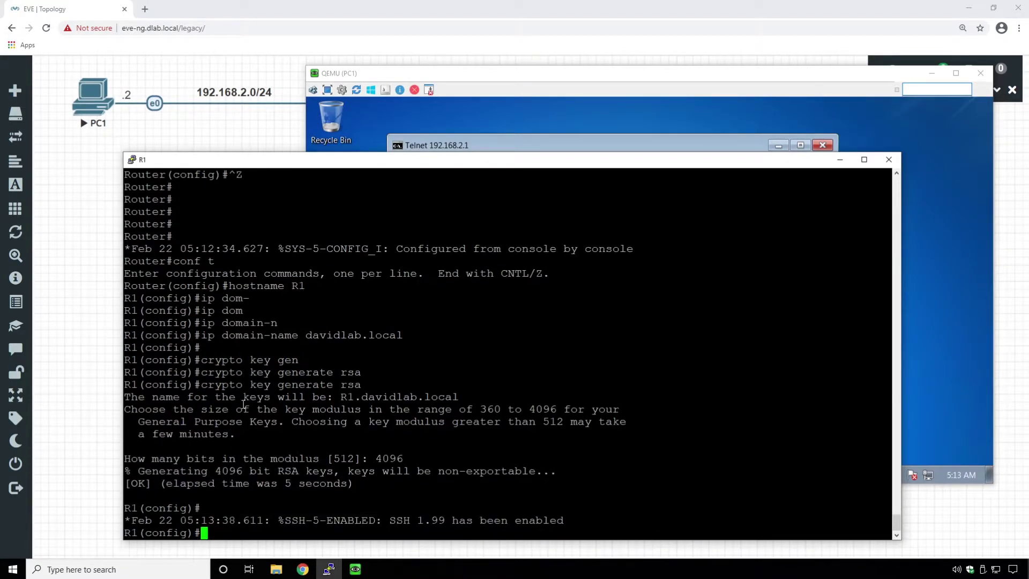
key("Return")
key("Return")
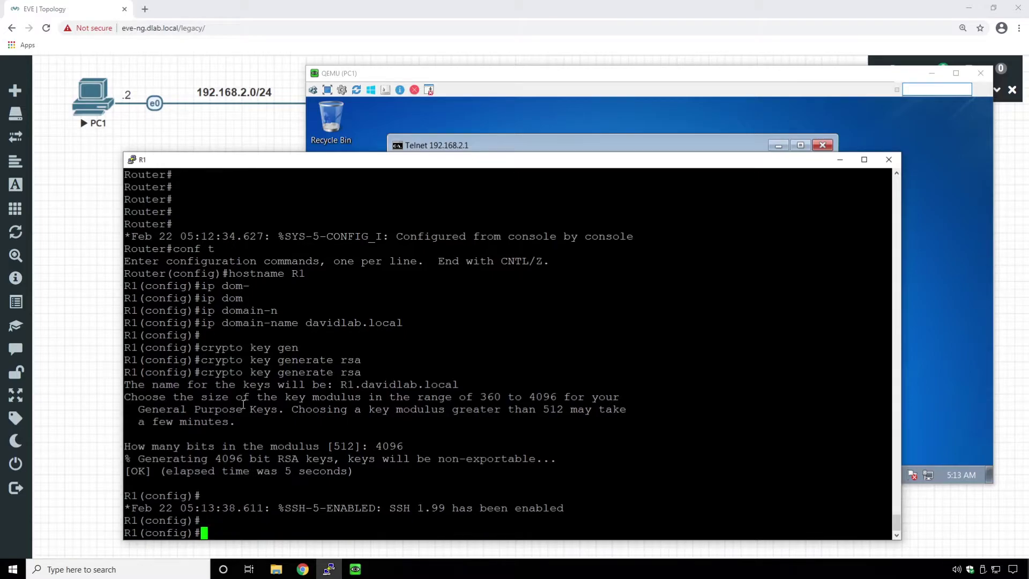
Replace the mistyped ip verify line with 'ip ssh version 2'
double_click(427, 493)
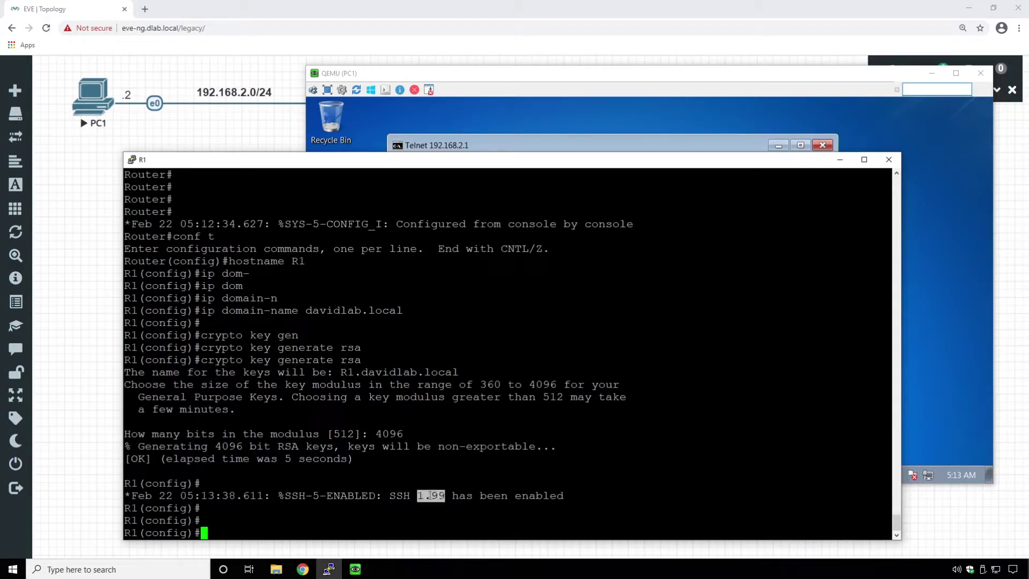
type("ip ver")
key("Tab")
type("2")
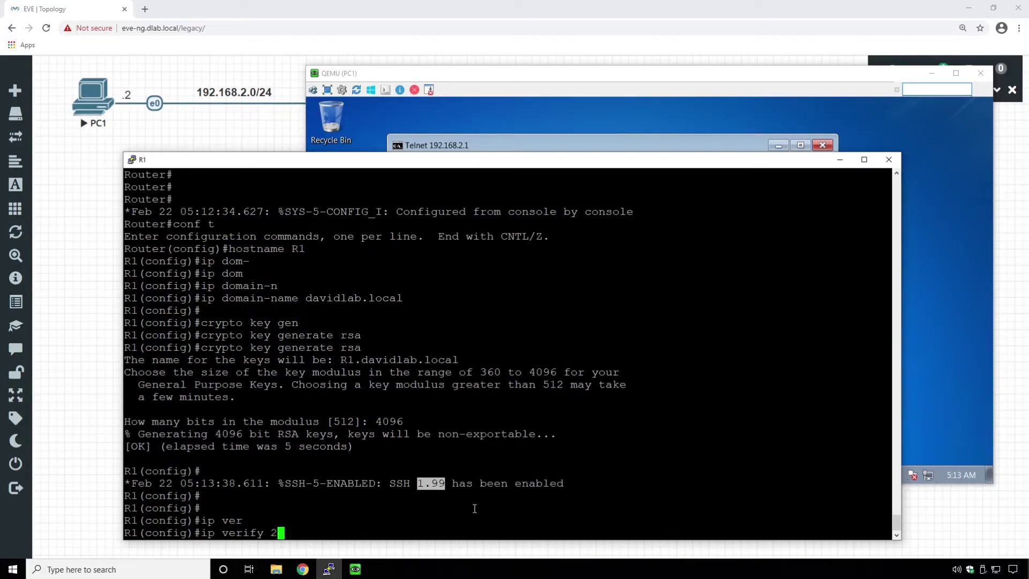
key("BackSpace")
key("BackSpace")
key("BackSpace")
key("BackSpace")
key("BackSpace")
key("BackSpace")
key("BackSpace")
key("BackSpace")
key("BackSpace")
key("BackSpace")
key("BackSpace")
type("ip ssh ver")
key("Tab")
type("2")
key("Return")
key("Return")
key("Return")
key("Return")
key("Return")
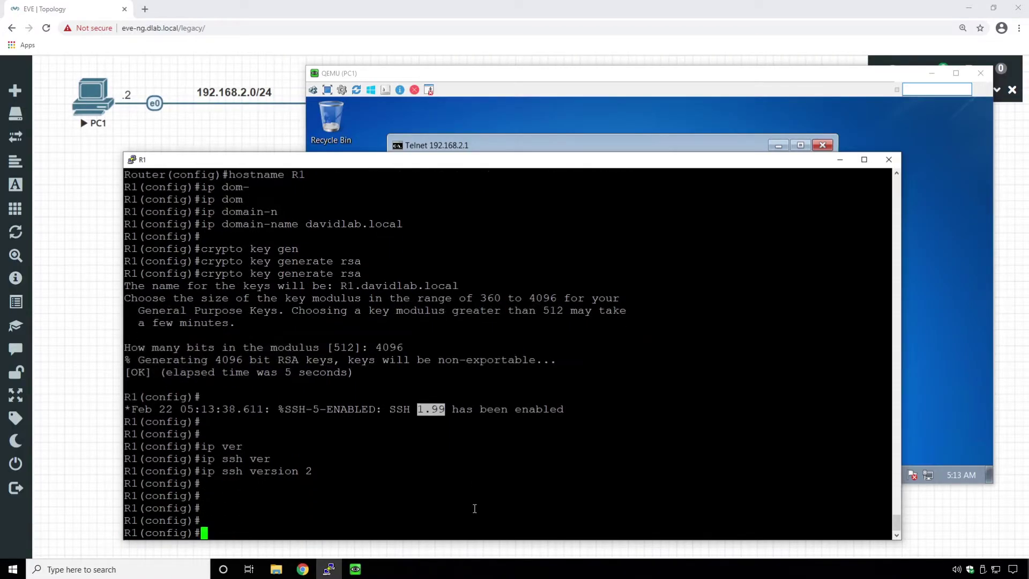
Rerun telnet 192.168.2.1 from PC1, log in with the local credentials, then exit
left_click(332, 327)
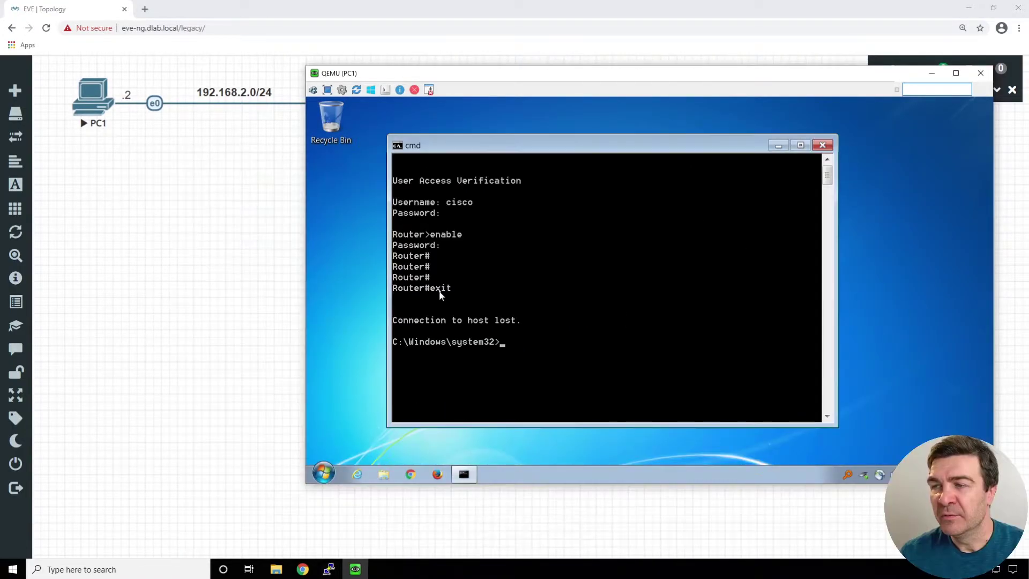
key("Up")
key("Return")
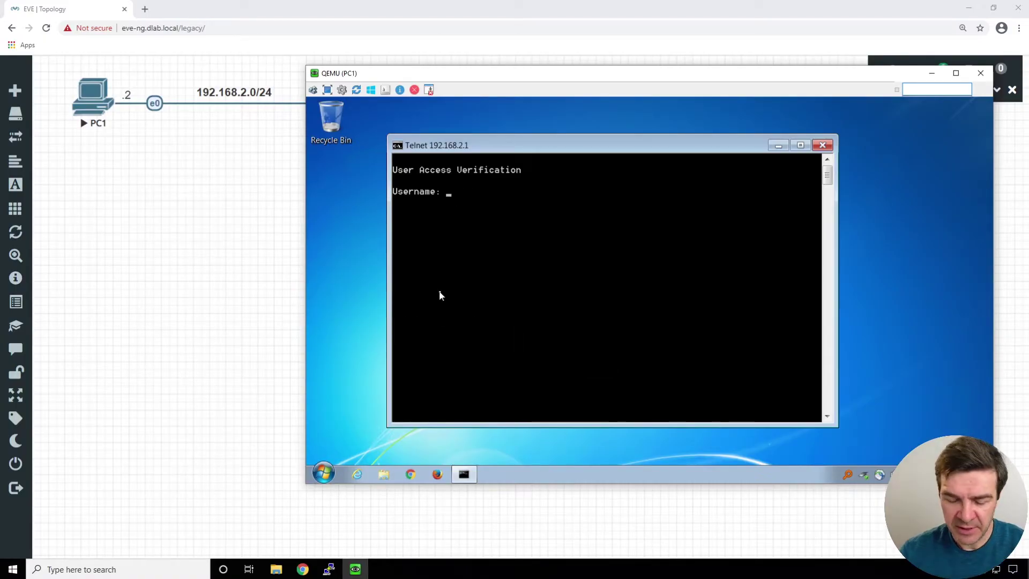
key("Return")
key("Return")
type("exit")
key("Return")
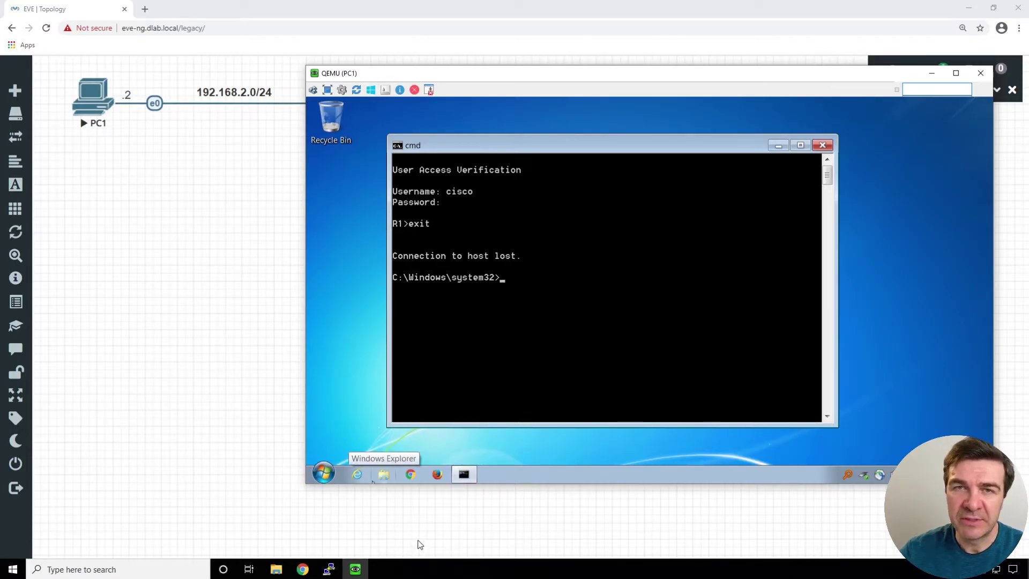
left_click(329, 569)
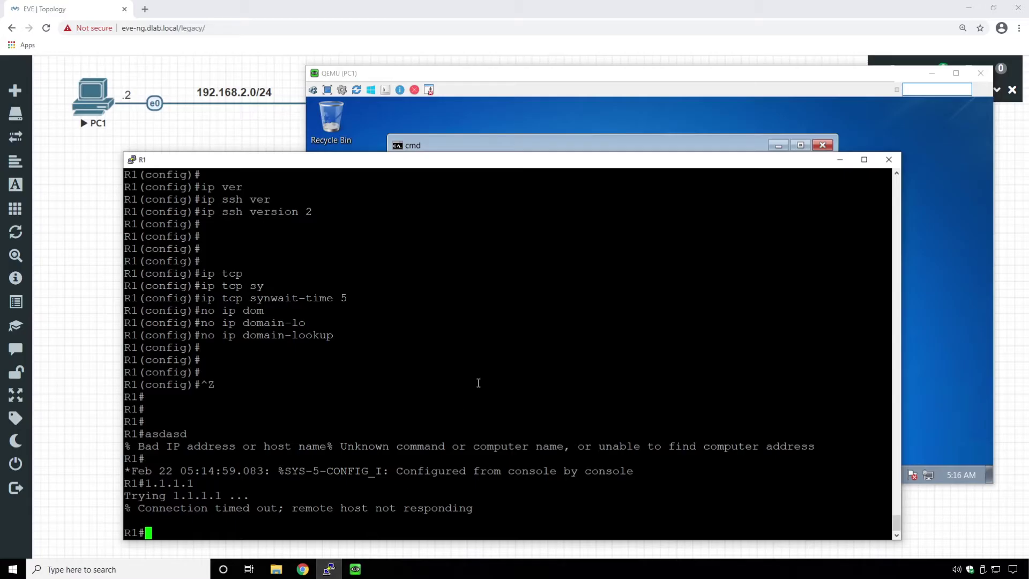
Set 'transport input ssh' on VTY lines 0–98 and return to the privileged prompt
type("conf t")
key("Return")
type("line ")
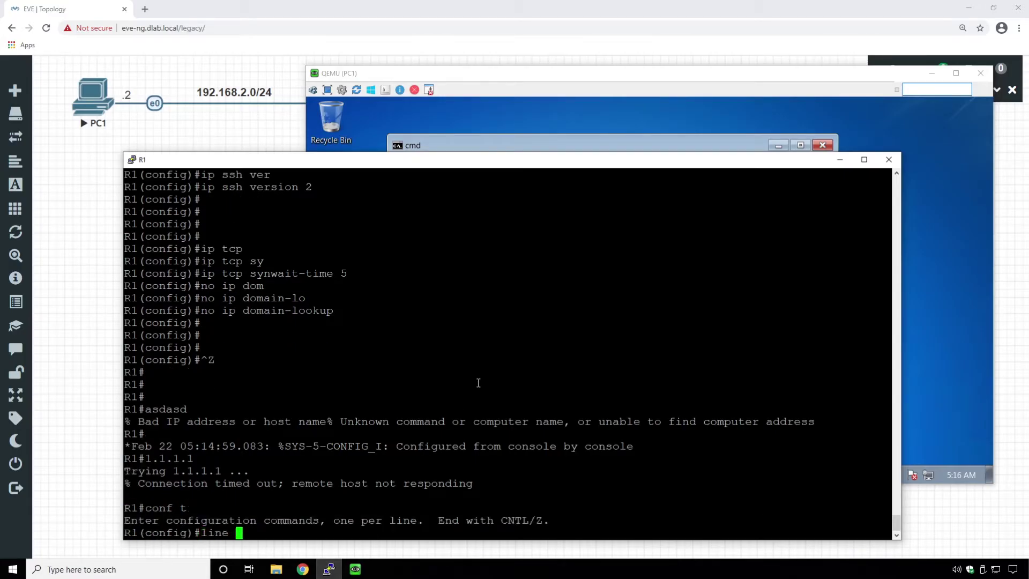
type("vty 0 ?")
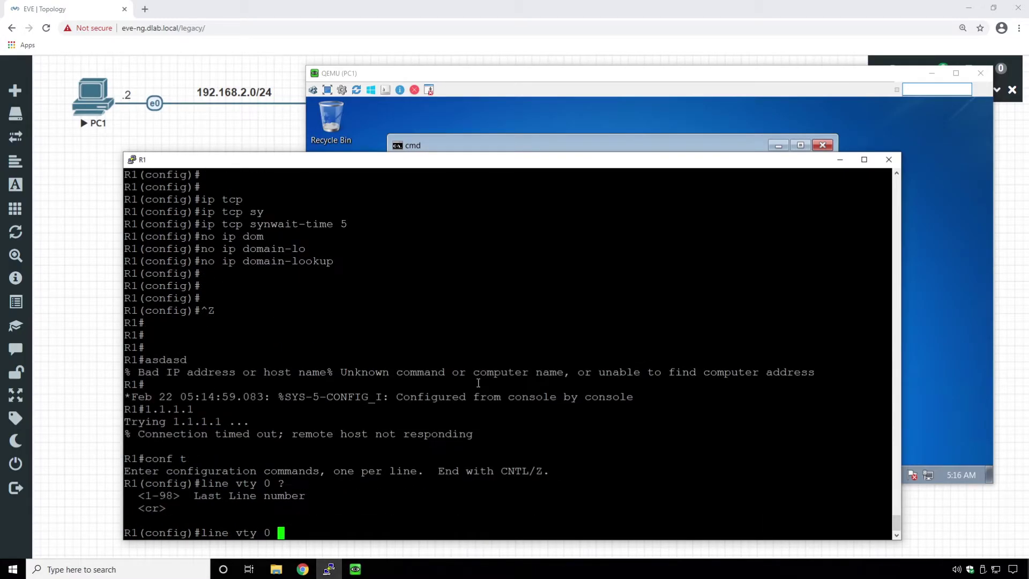
type("98")
key("Return")
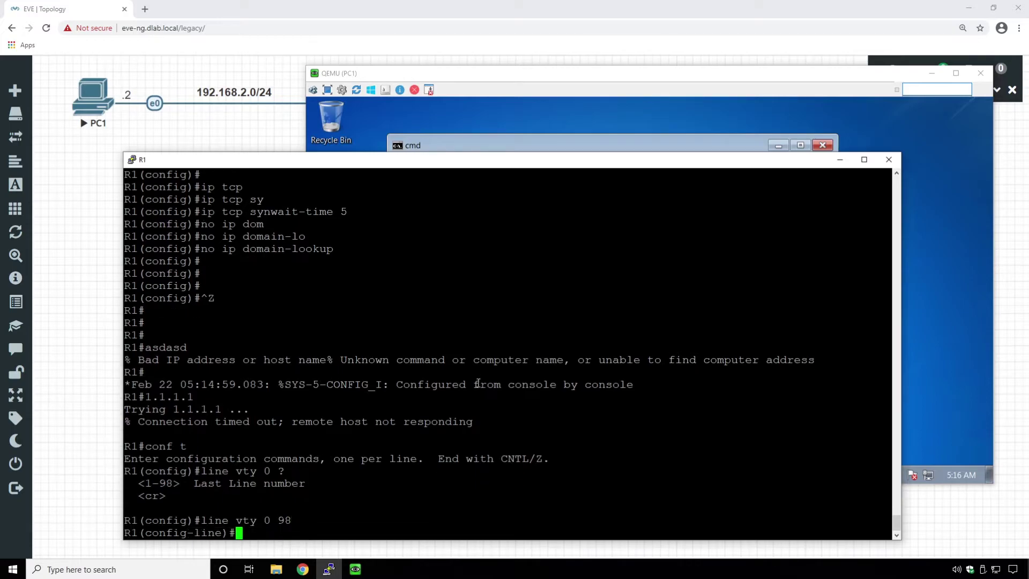
type("tra")
key("Tab")
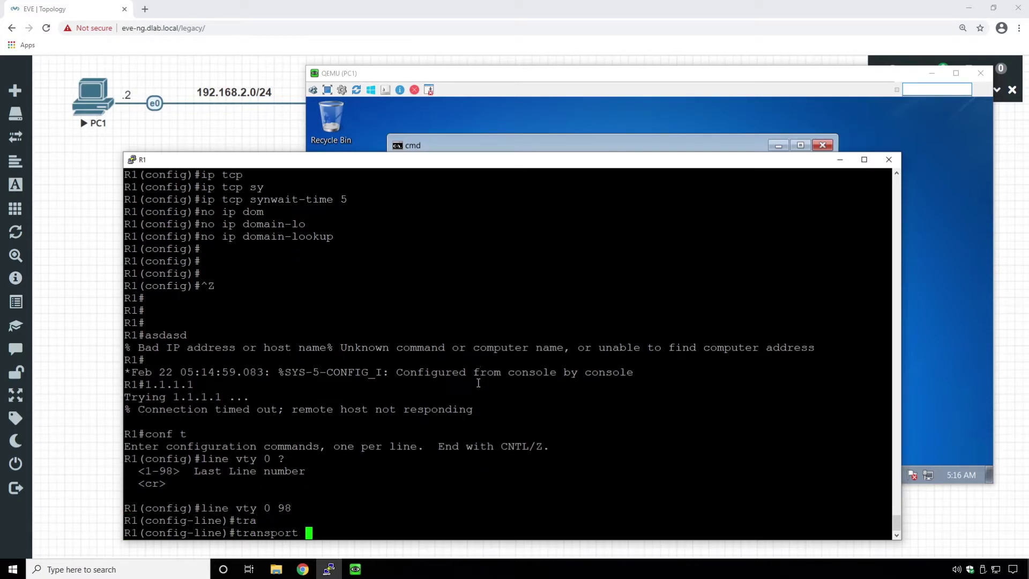
type("in")
key("Tab")
type("ssh ?")
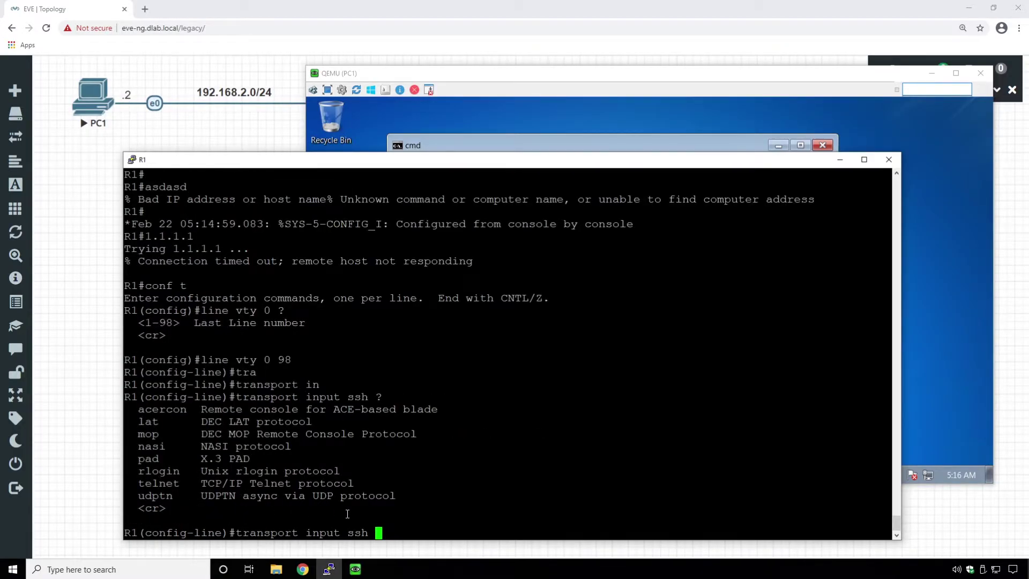
key("Return")
key("Return")
key("Return")
key("ctrl+z")
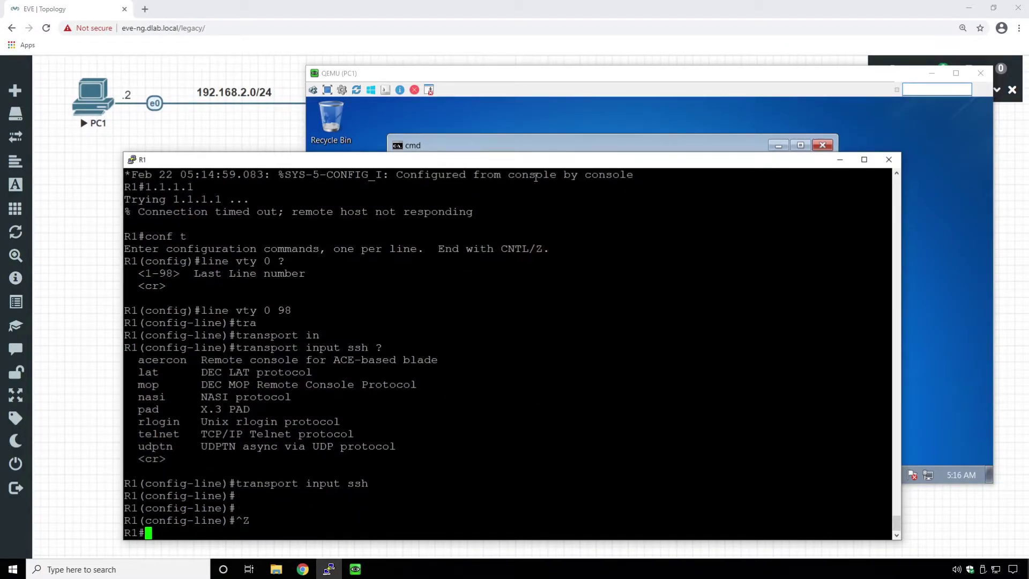
key("alt+Tab")
Telnet to 192.168.2.1 from PC1 and see the port 23 connection fail
type("telnet 192.168.2.1")
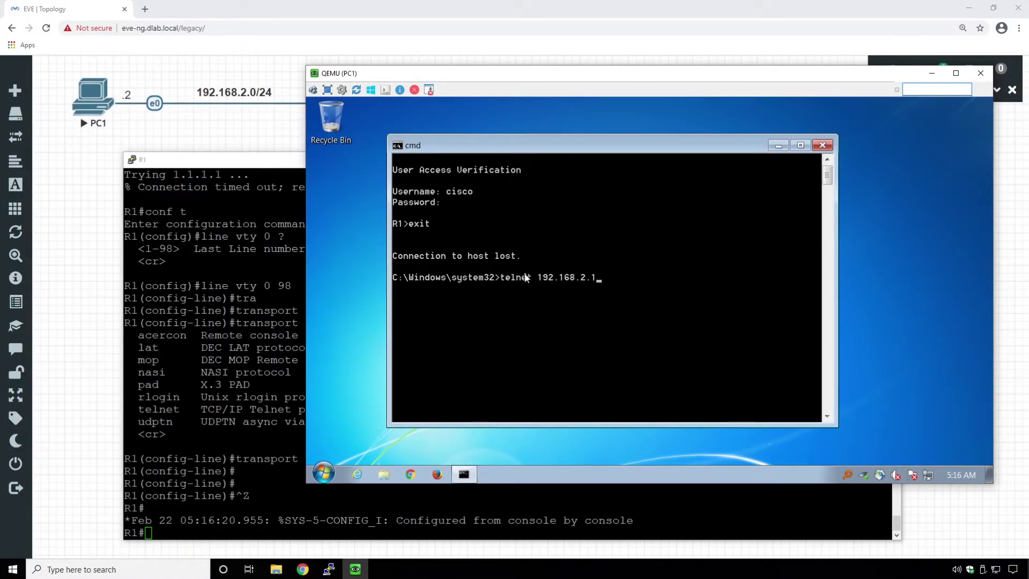
key("Return")
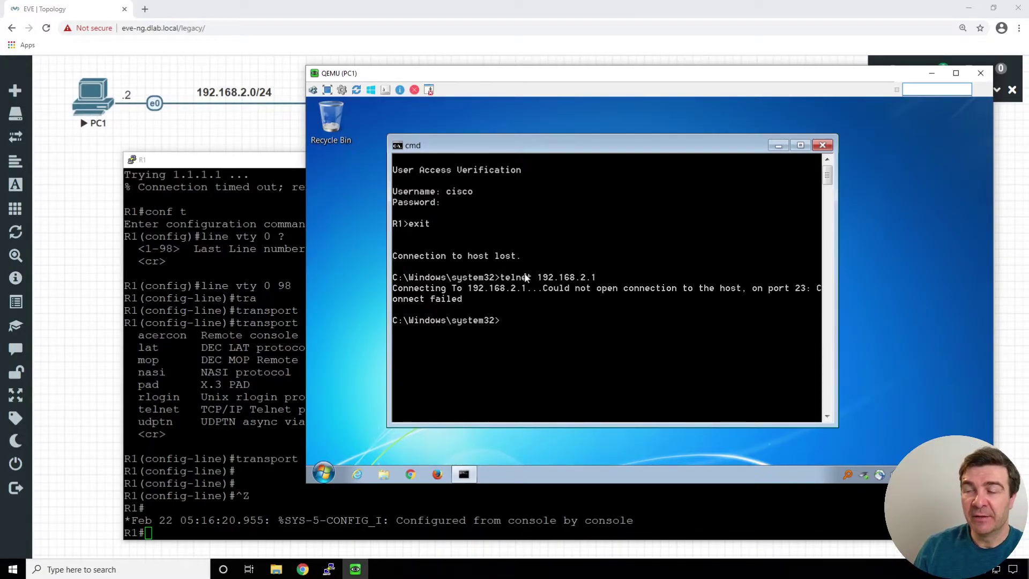
mouse_move(465, 471)
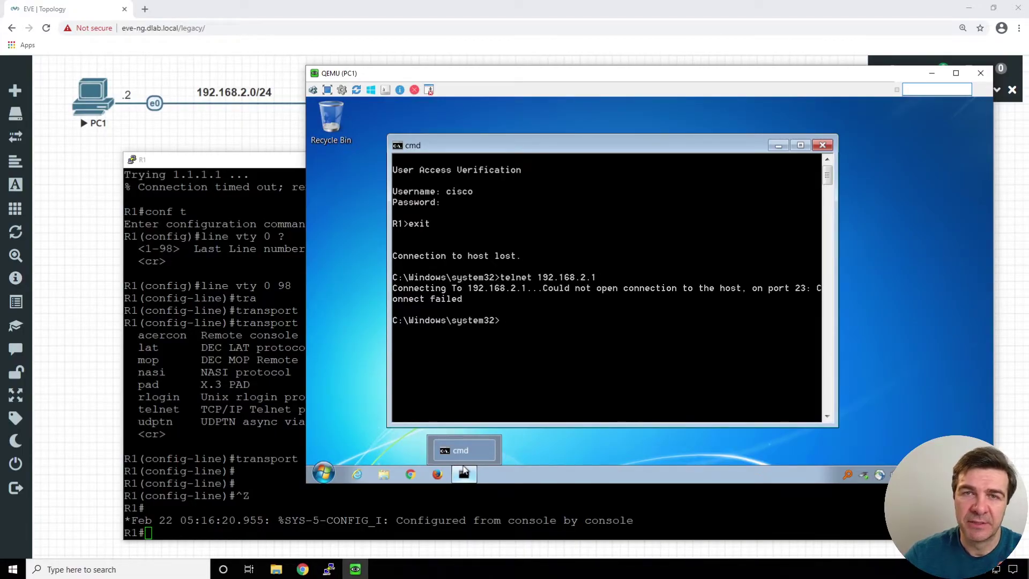
On R1, enter config mode and list the options for 'ip access-list standard'
left_click(240, 433)
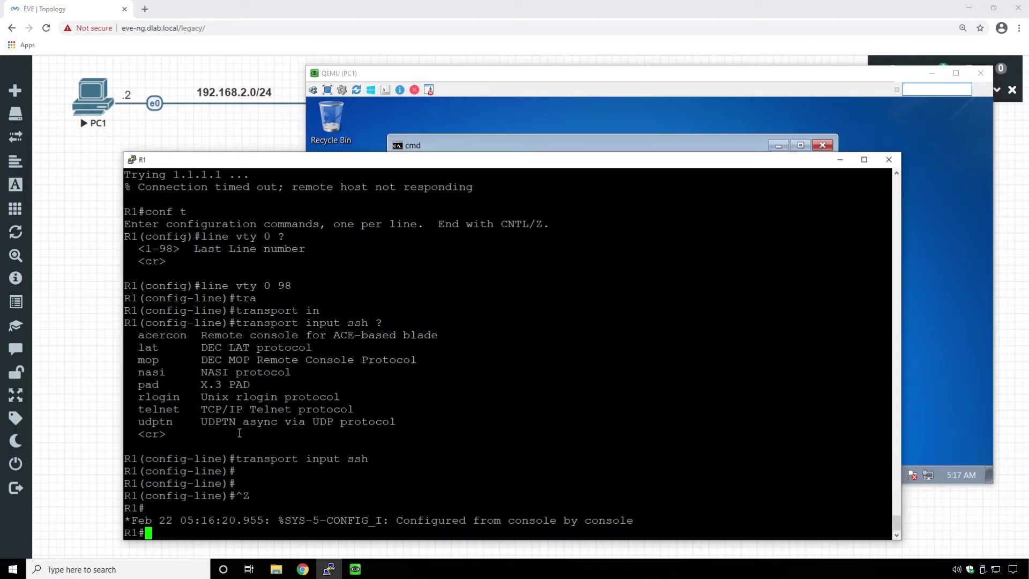
type("conf t")
key("Return")
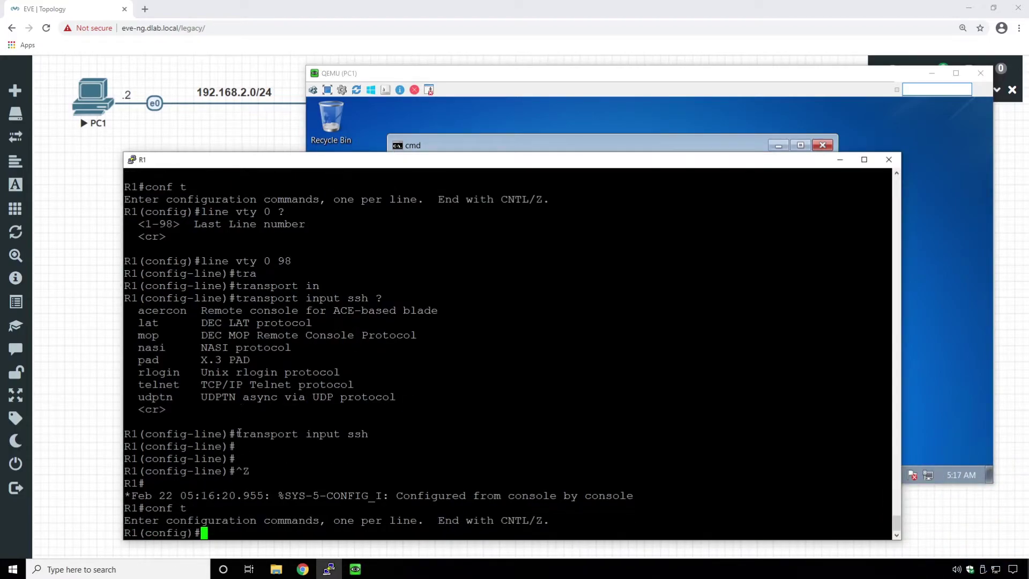
type("ip acce")
key("Tab")
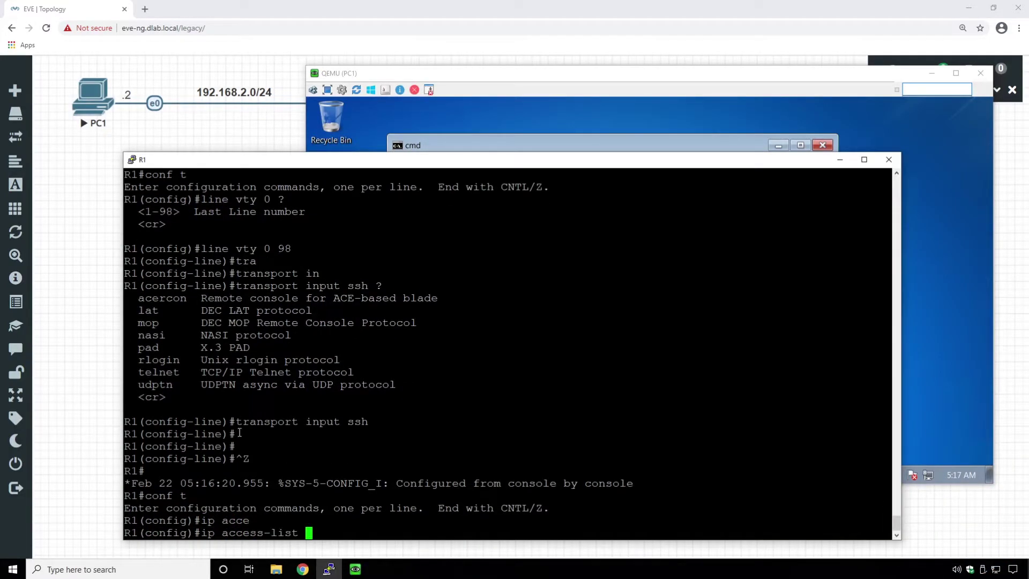
type("sta")
key("Tab")
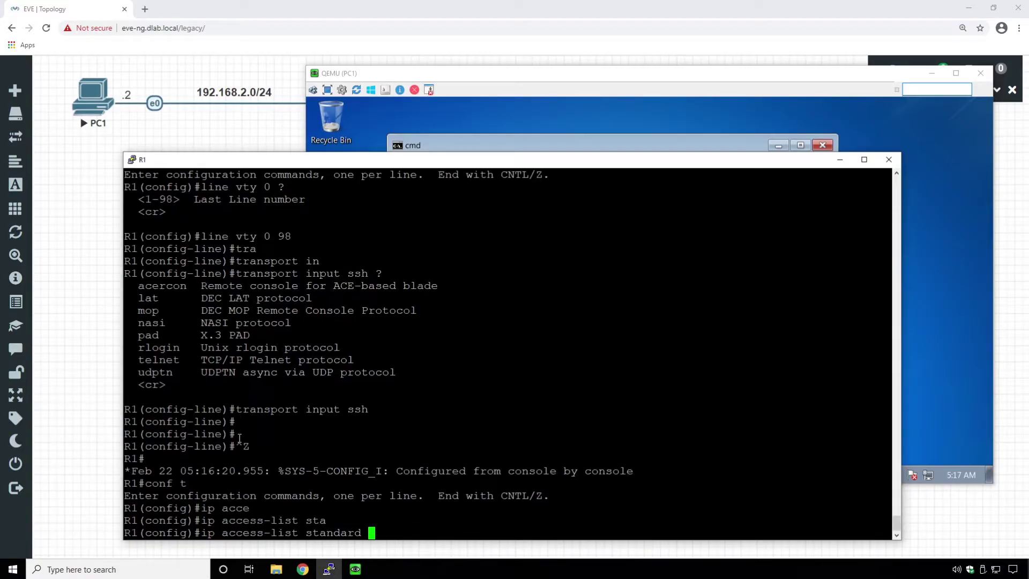
type("?")
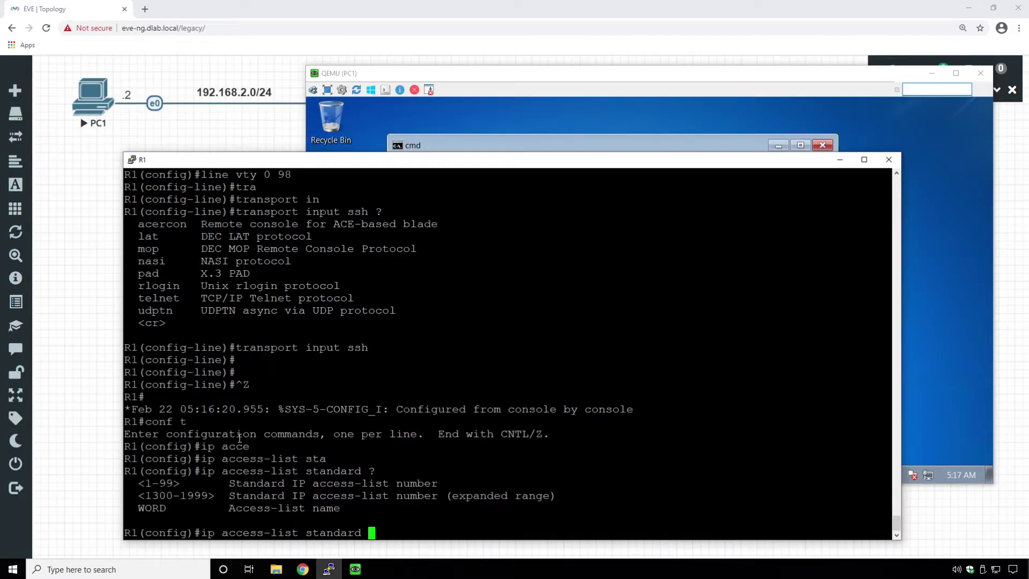
left_click(488, 145)
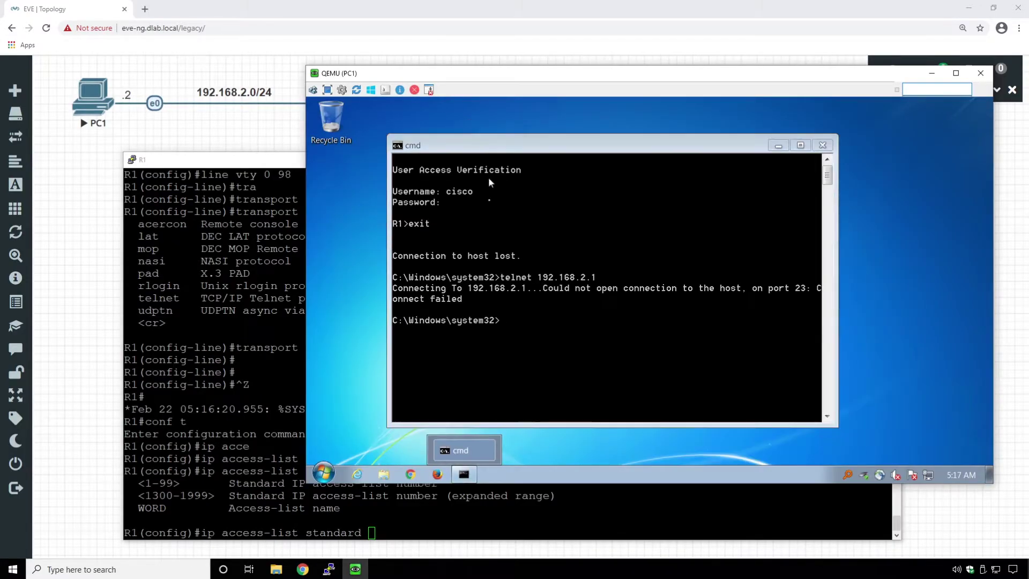
Run ipconfig on PC1 and mark its 192.168.2.11 address for copying
left_click(489, 229)
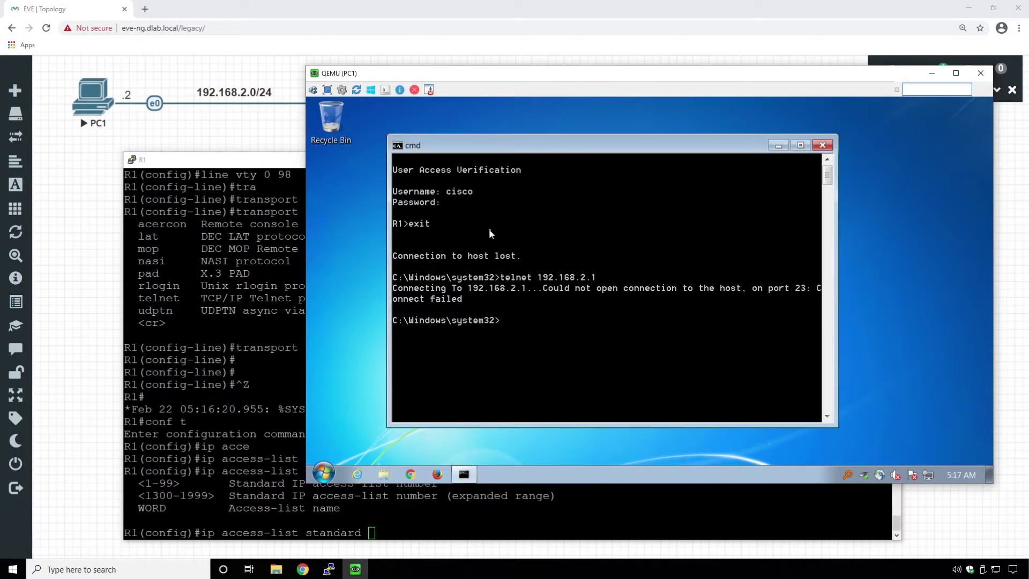
type("ipconfig")
key("Return")
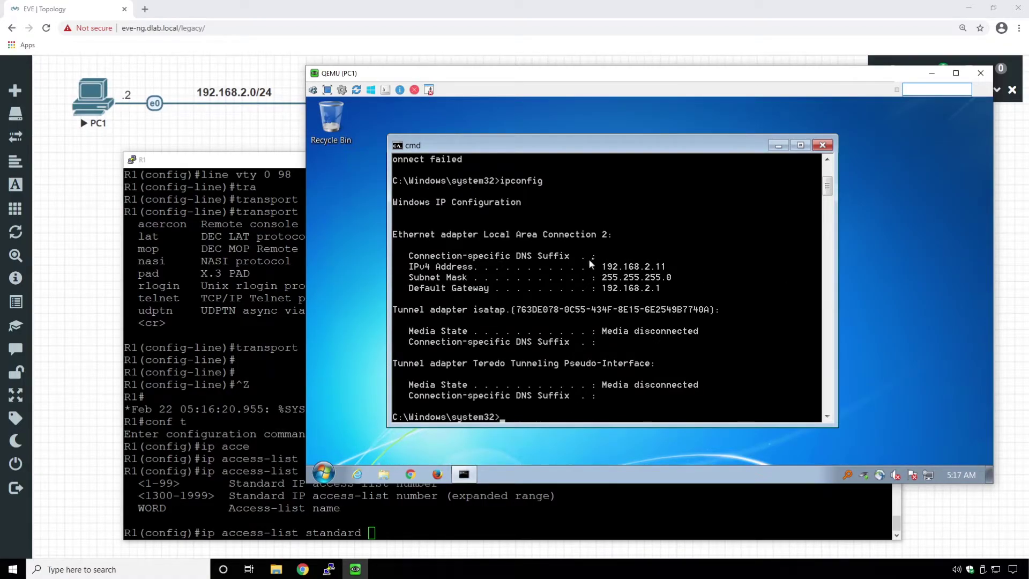
right_click(653, 267)
left_click(681, 274)
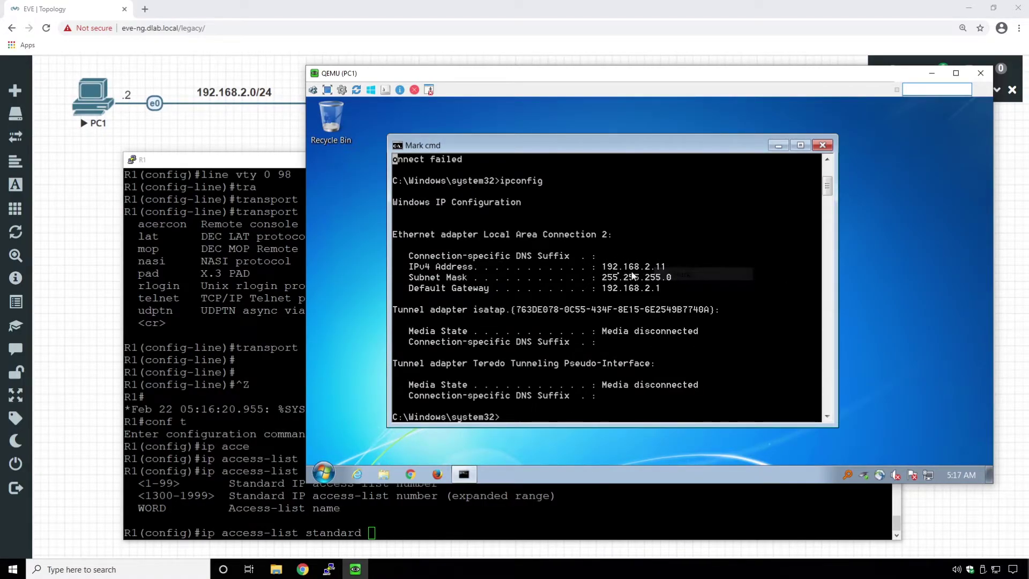
left_click(460, 523)
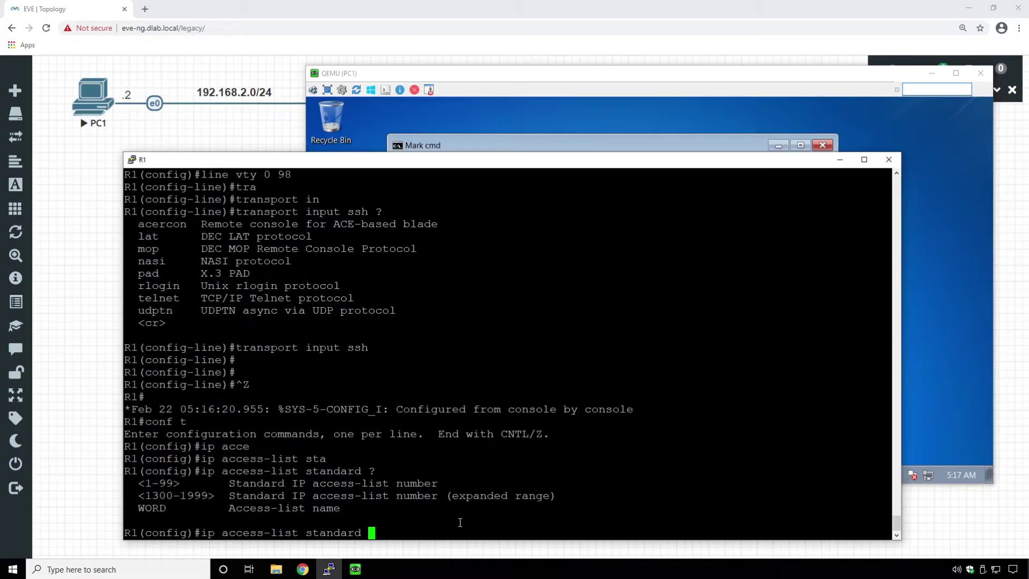
Name the standard ACL VTY_FILTER and permit host 192.168.2.11 in it
type("VTY_FILTER")
key("Return")
type("per")
key("Tab")
type("192.1")
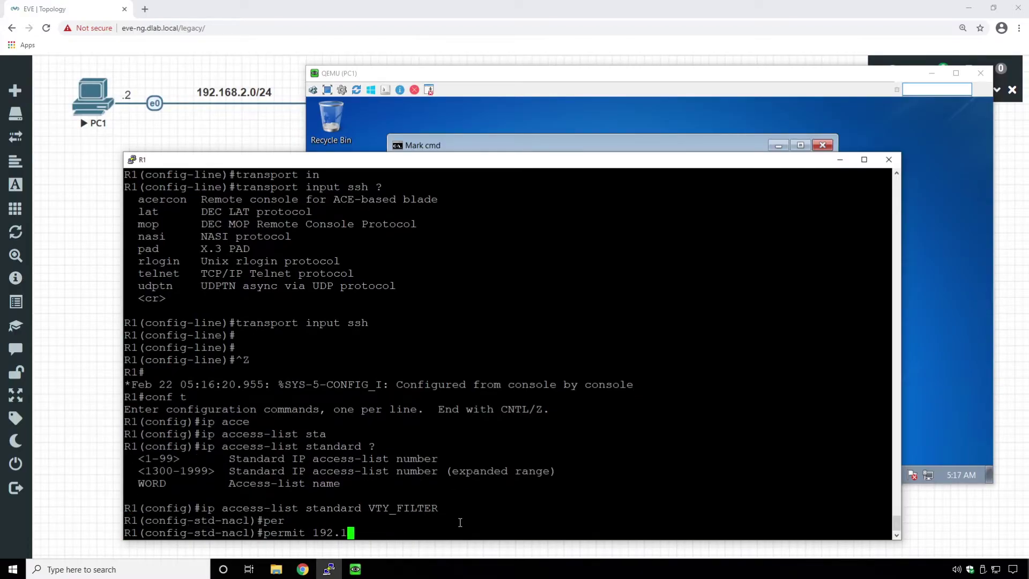
type("68.2.11")
key("Return")
type("exit")
key("Return")
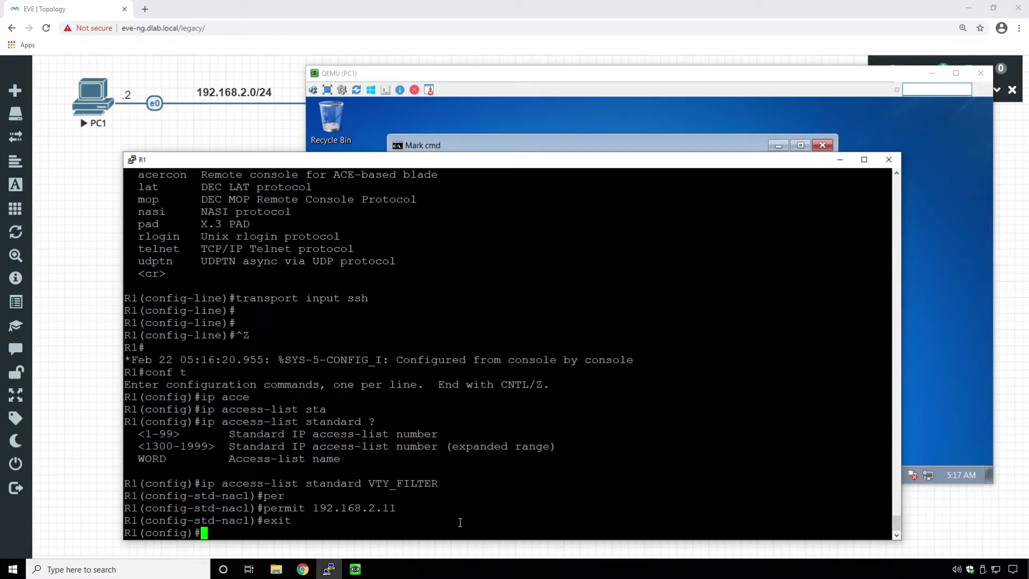
Apply 'access-class VTY_FILTER in' on VTY lines 0–98 and exit configuration mode
type("line vty 0 98")
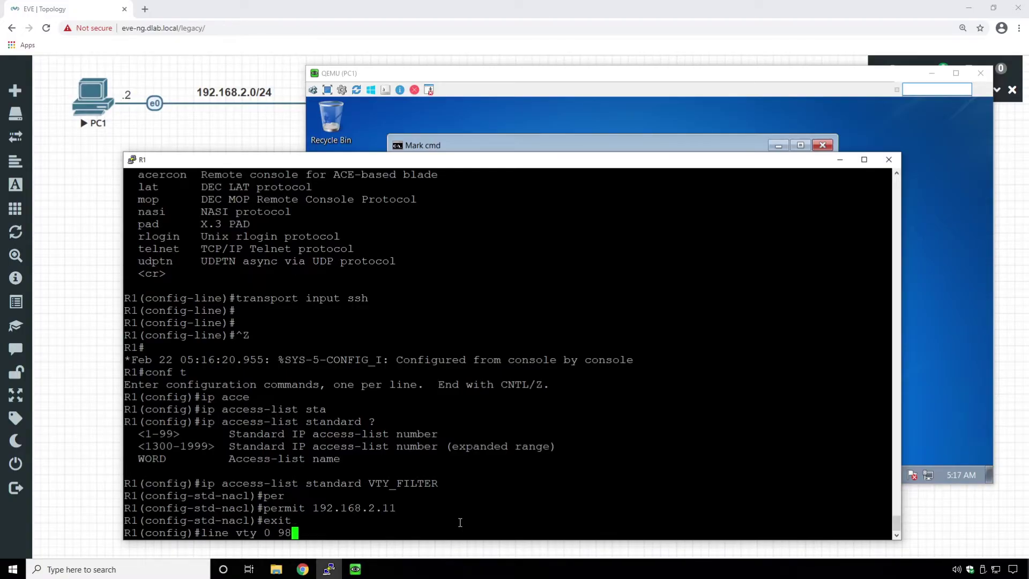
key("Return")
type("acce")
key("Tab")
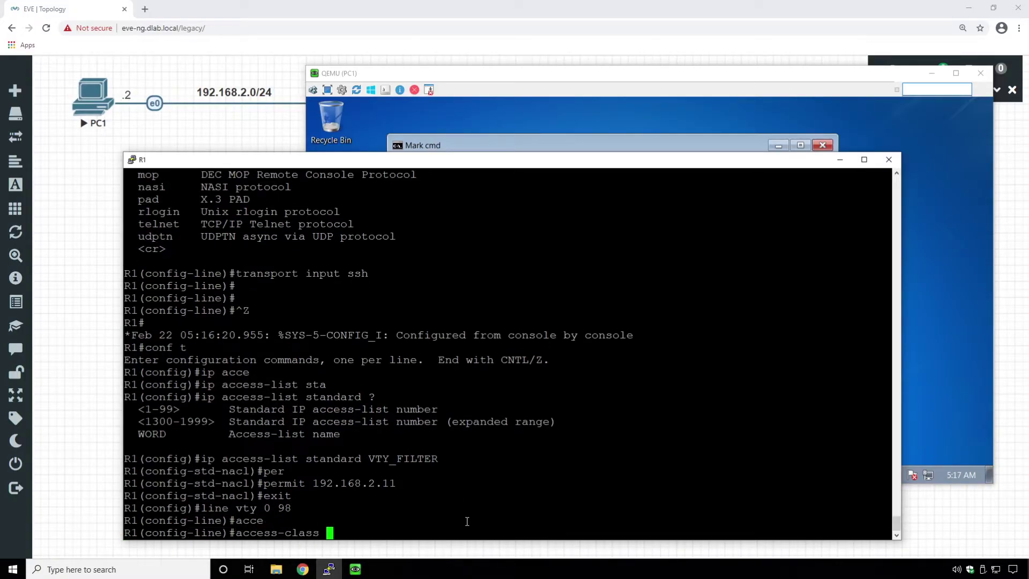
double_click(403, 459)
right_click(404, 497)
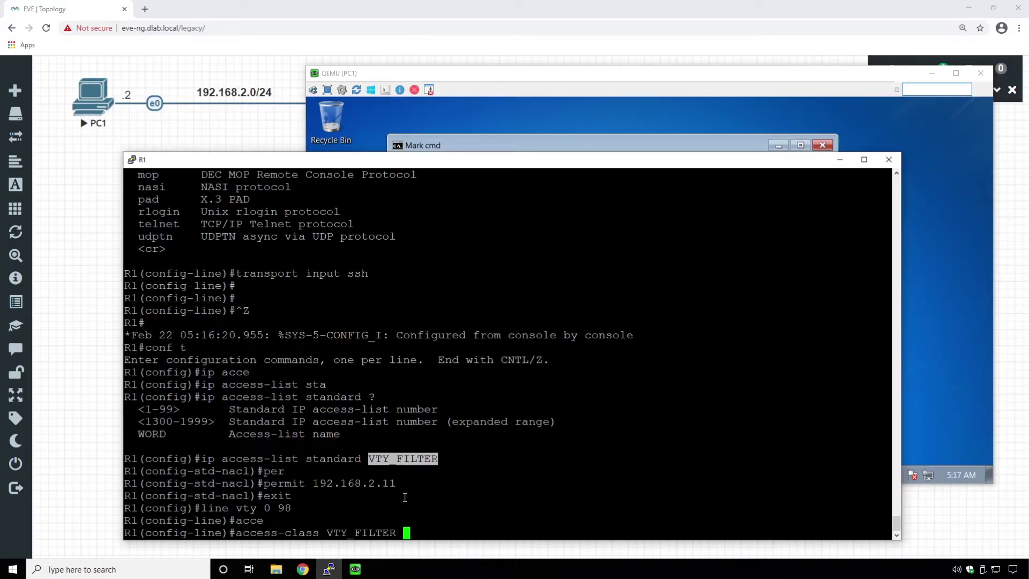
type("?")
type("in")
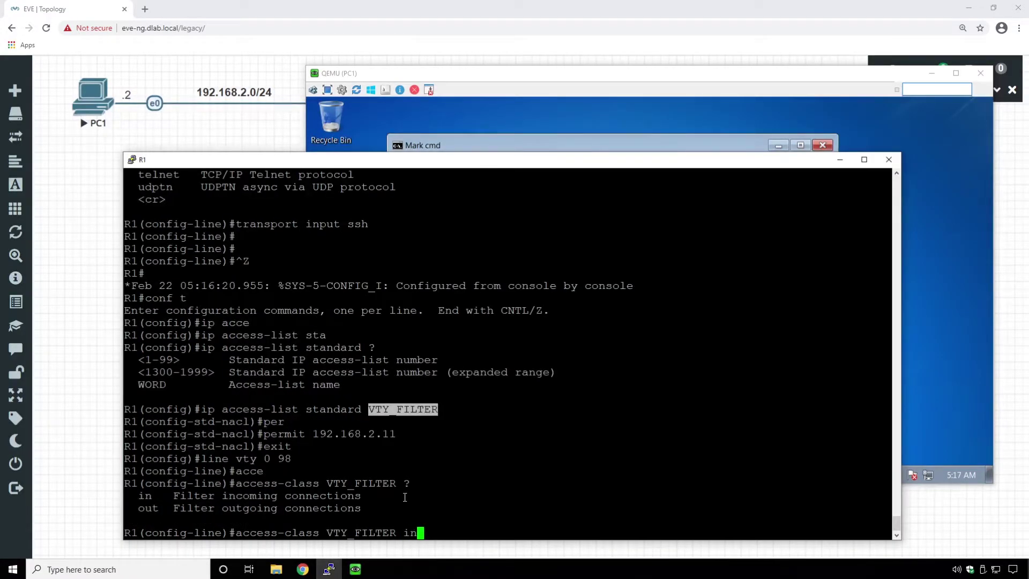
key("Return")
key("Return")
key("Return")
key("Return")
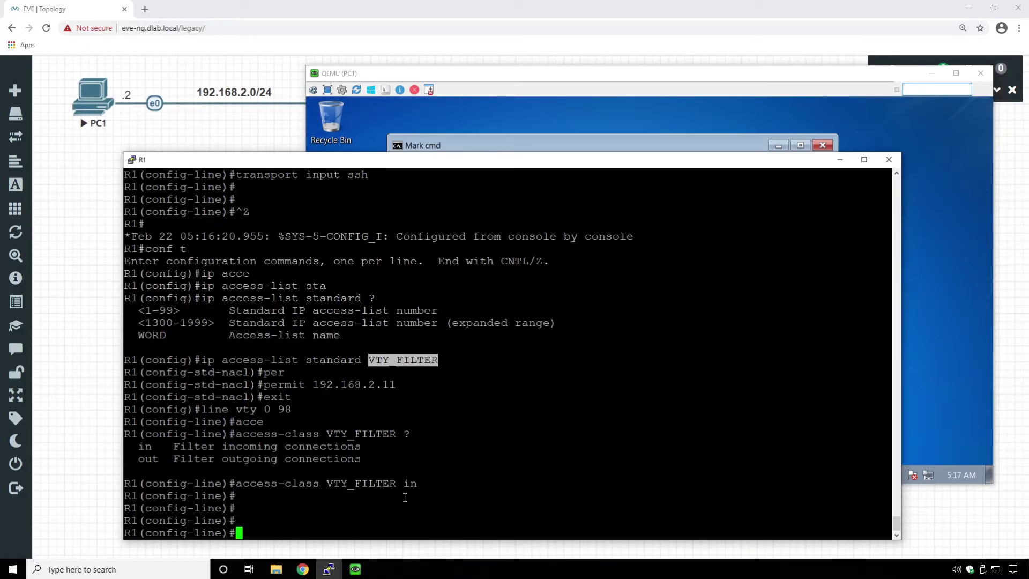
key("ctrl+z")
key("Return")
key("Return")
key("Return")
key("Return")
key("Return")
type("show acce")
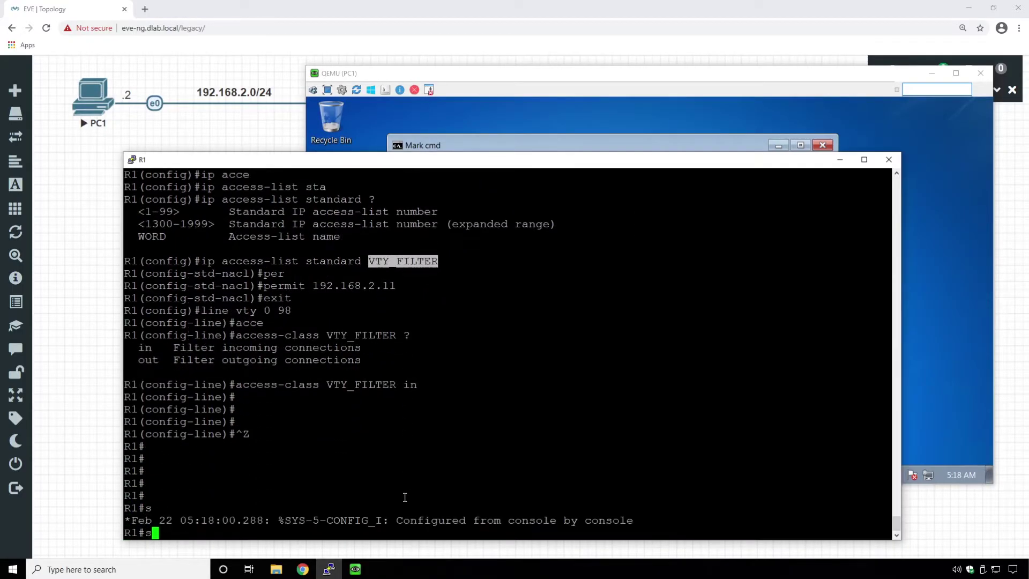
key("Tab")
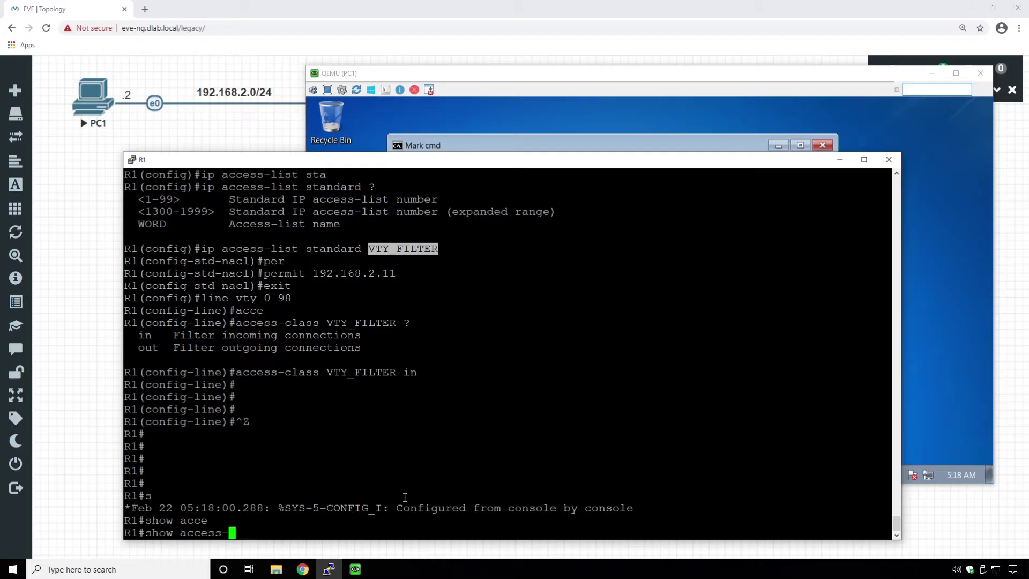
On R1, list the entries of access list VTY_FILTER with 'show access-lists VTY_FILTER'
type("l")
key("Tab")
type("VTY_FILTER")
key("Return")
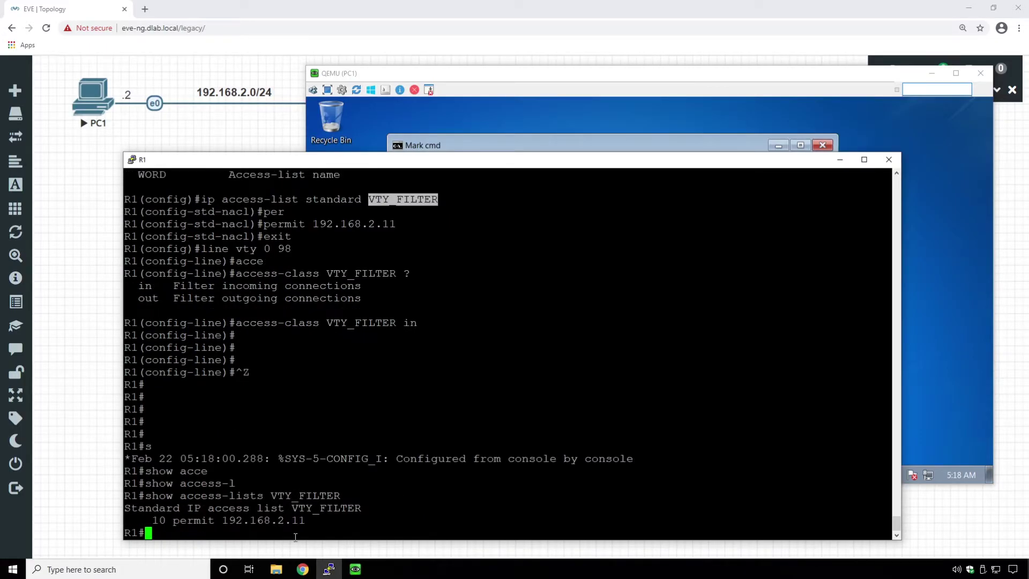
On PC1, launch PuTTY and open an SSH session to 192.168.2.1
left_click(668, 144)
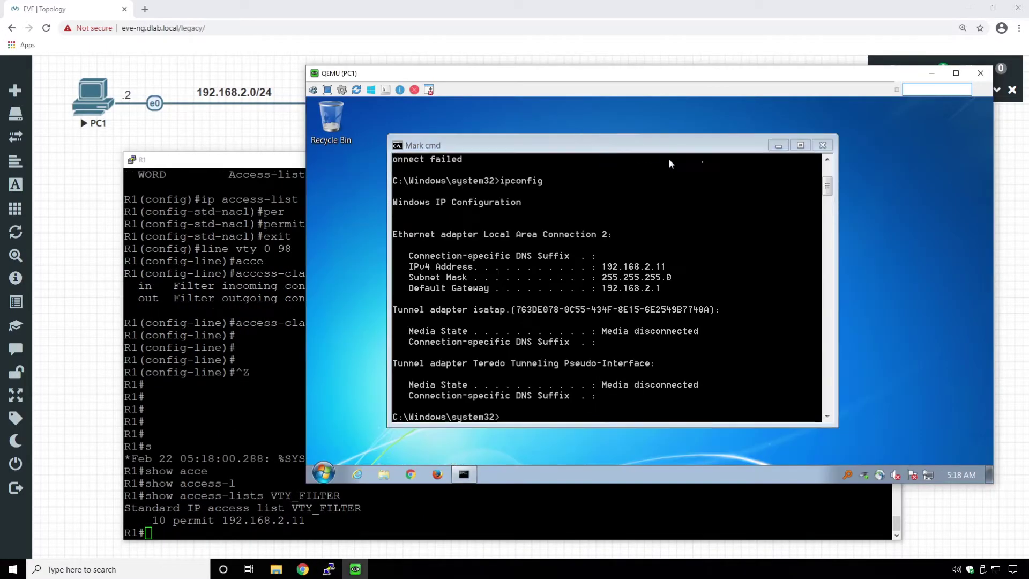
left_click(823, 145)
left_click(323, 473)
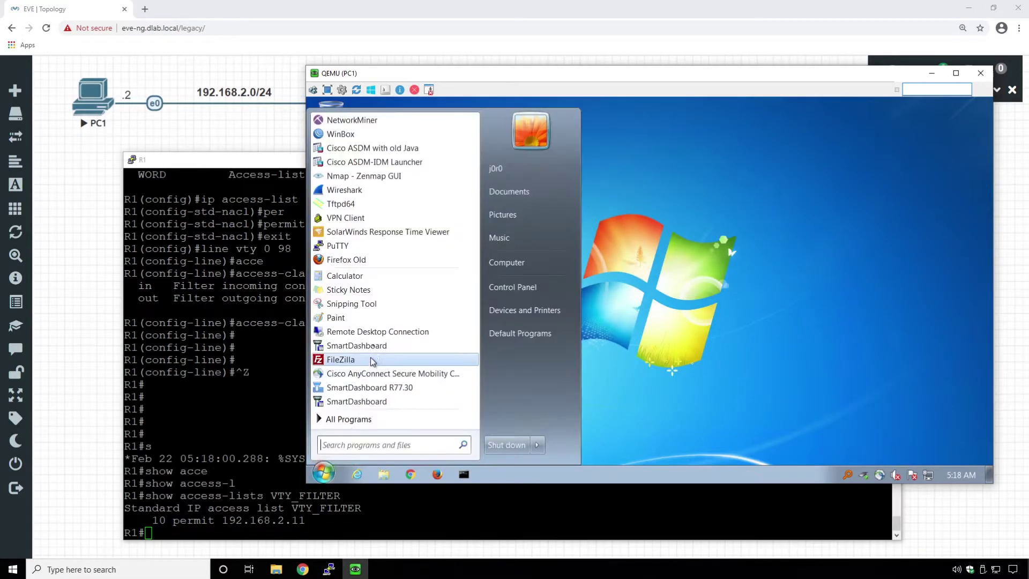
type("putty")
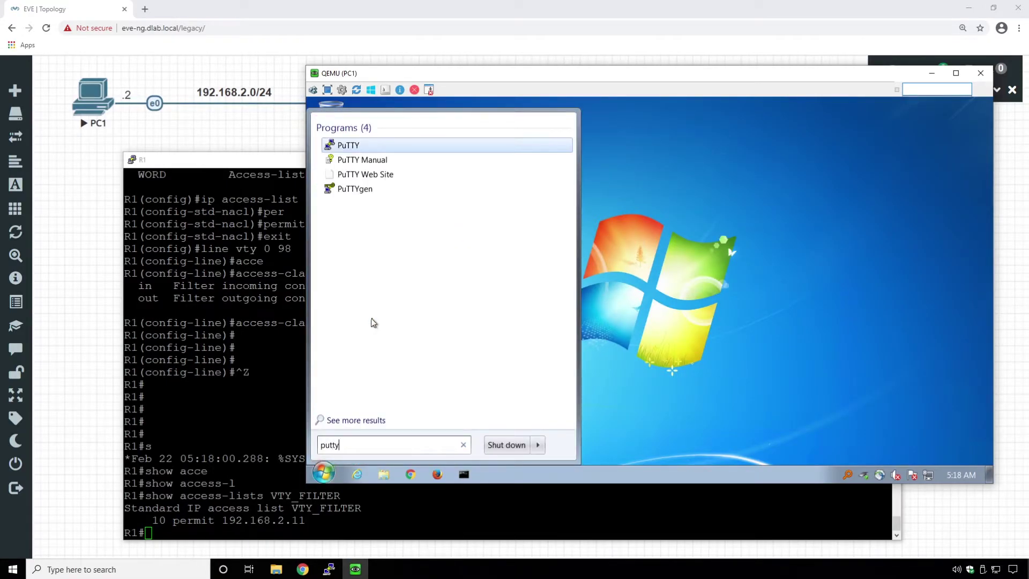
key("Return")
type("192.168.2.1")
key("Return")
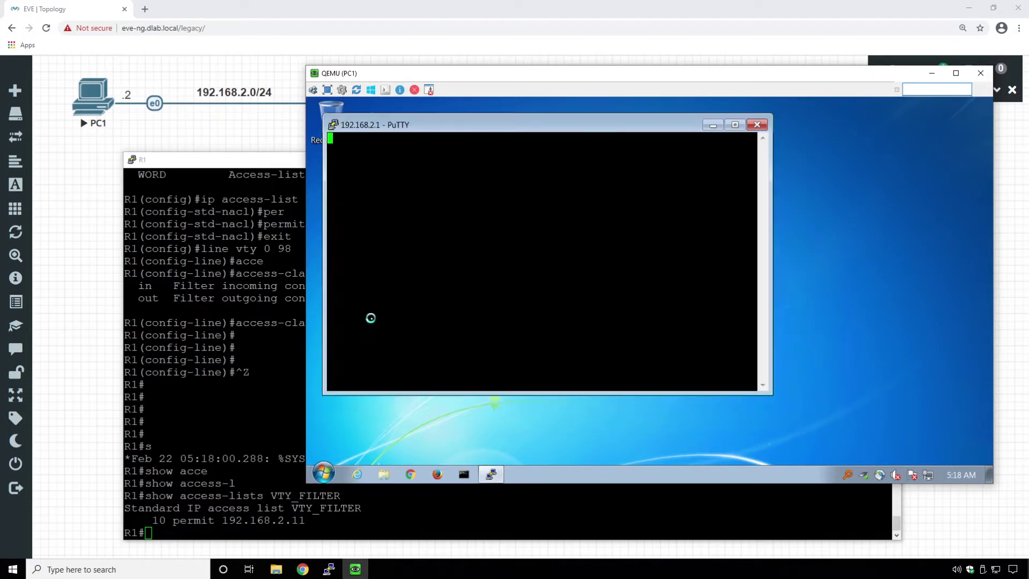
Log in to R1 over SSH and enter privileged mode with 'ena'
type("cisco")
key("Return")
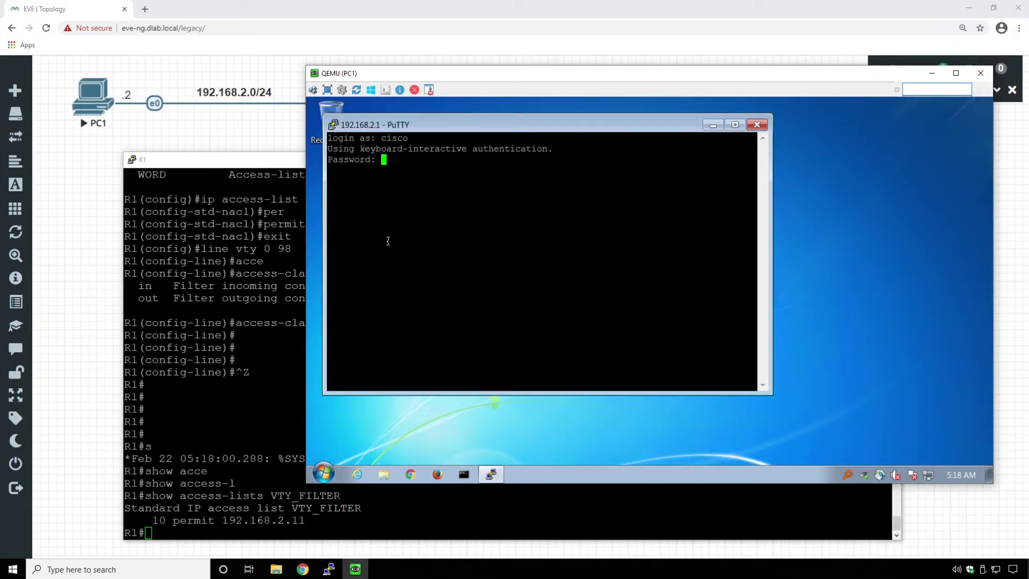
key("Return")
type("ena")
key("Return")
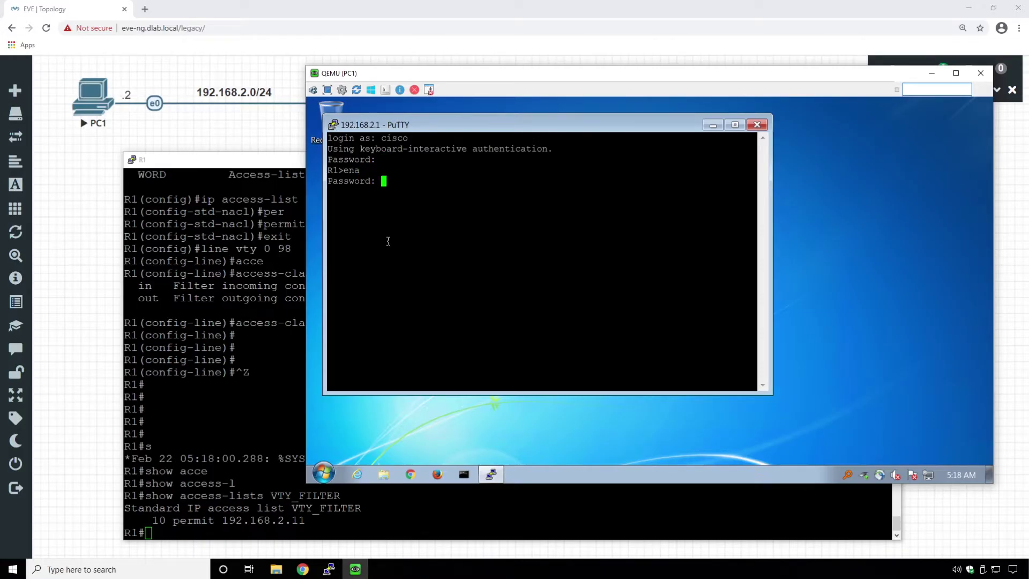
key("Return")
Rerun the VTY_FILTER listing on R1 to confirm the 192.168.2.11 permit has matches, then exit the SSH session
key("Return")
key("Return")
left_click(265, 471)
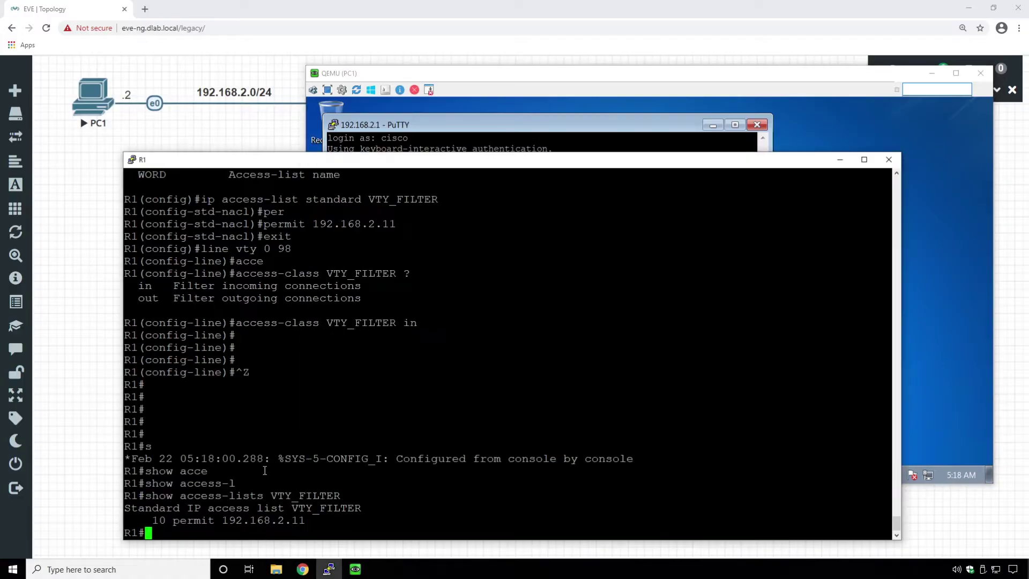
key("Up")
key("Return")
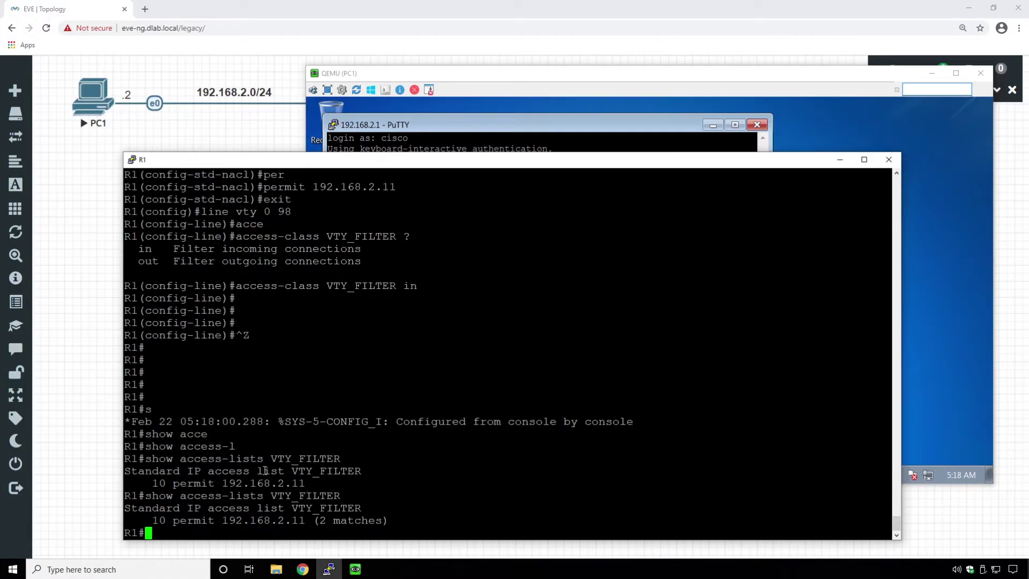
double_click(351, 521)
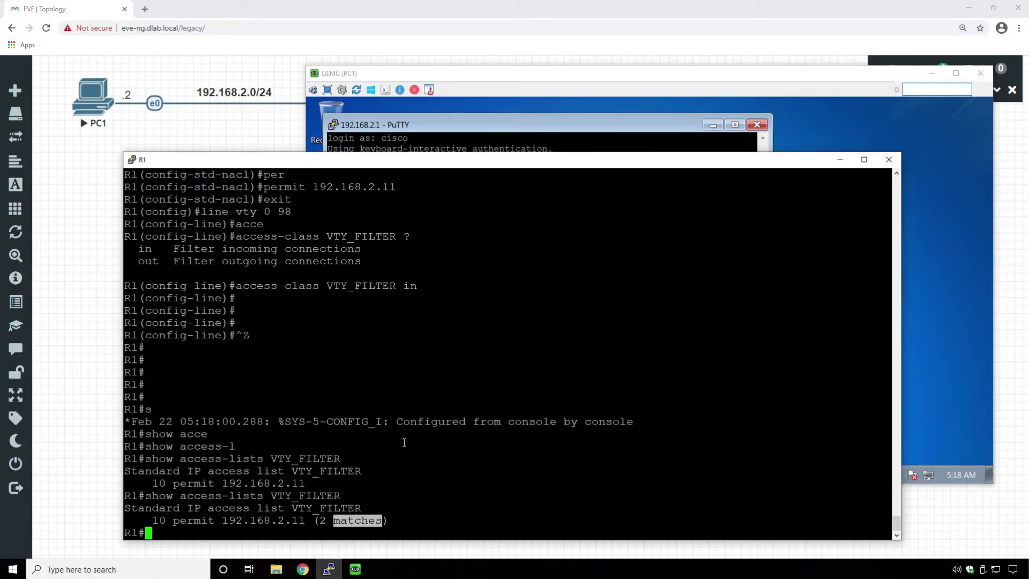
left_click_drag(534, 126, 613, 136)
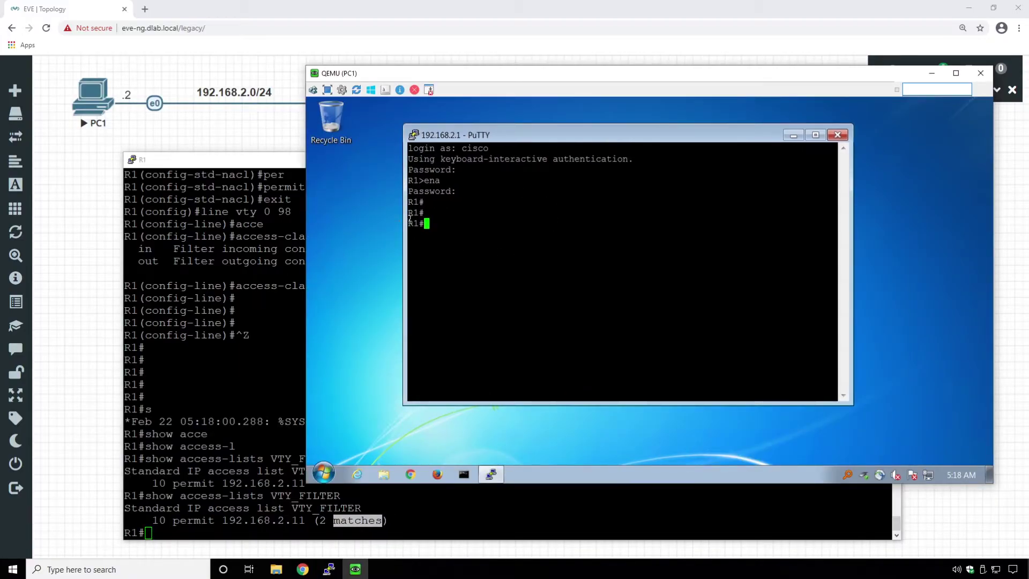
type("exit")
key("Return")
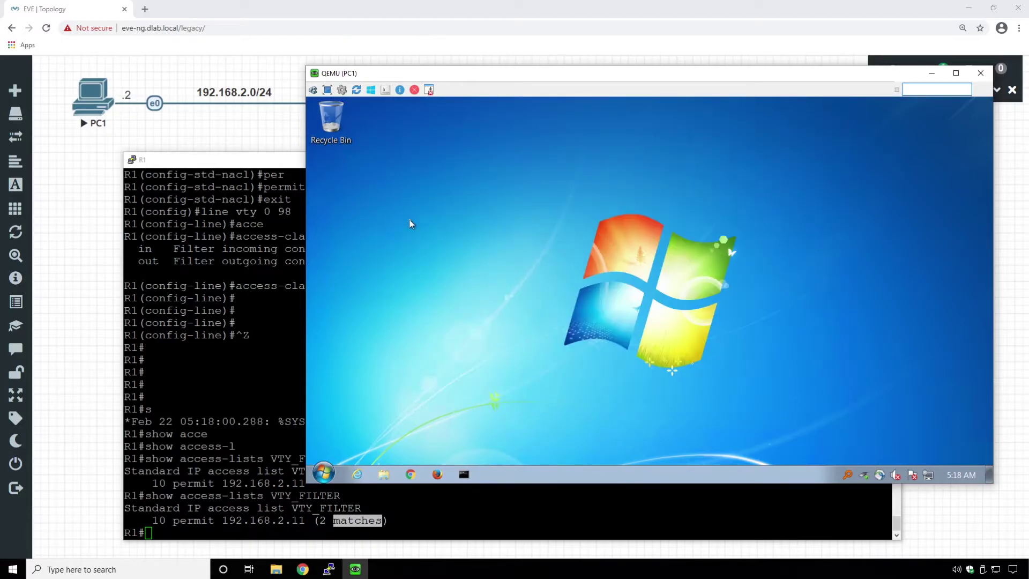
double_click(288, 520)
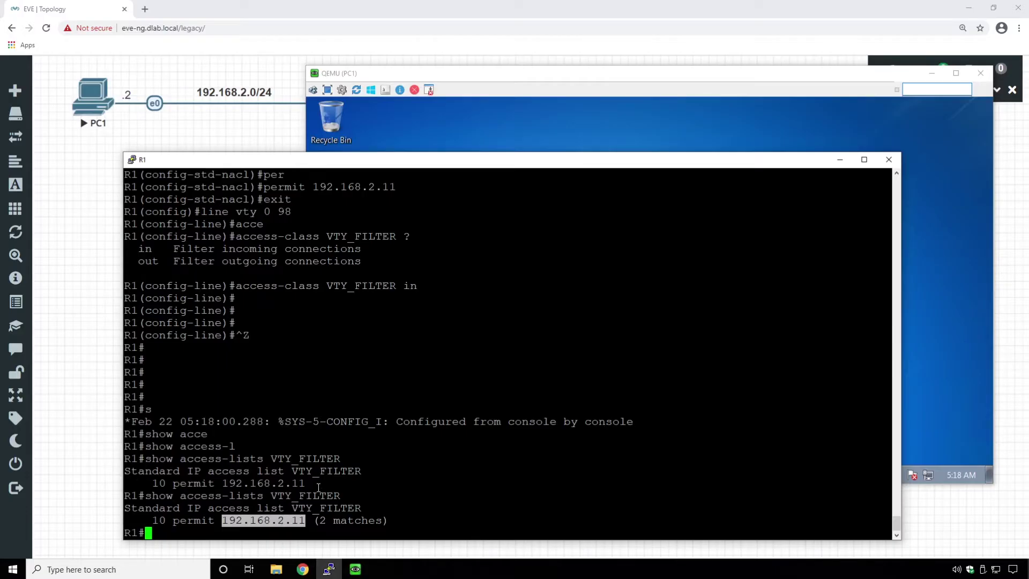
On R1, enter 'conf t' and create the extended access list OUTSIDE_FILTER
type("conf t")
key("Return")
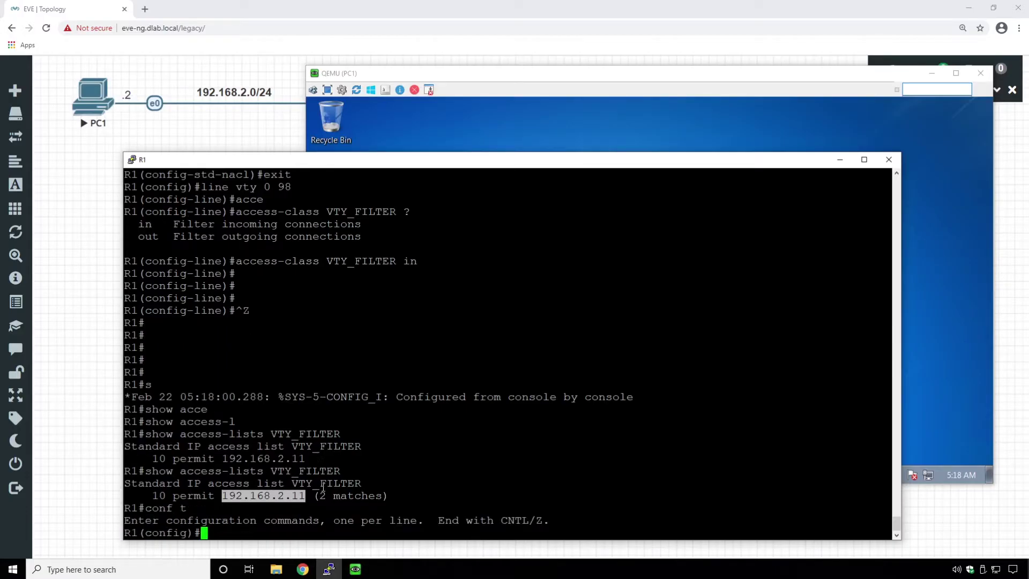
type("ip acce")
key("Tab")
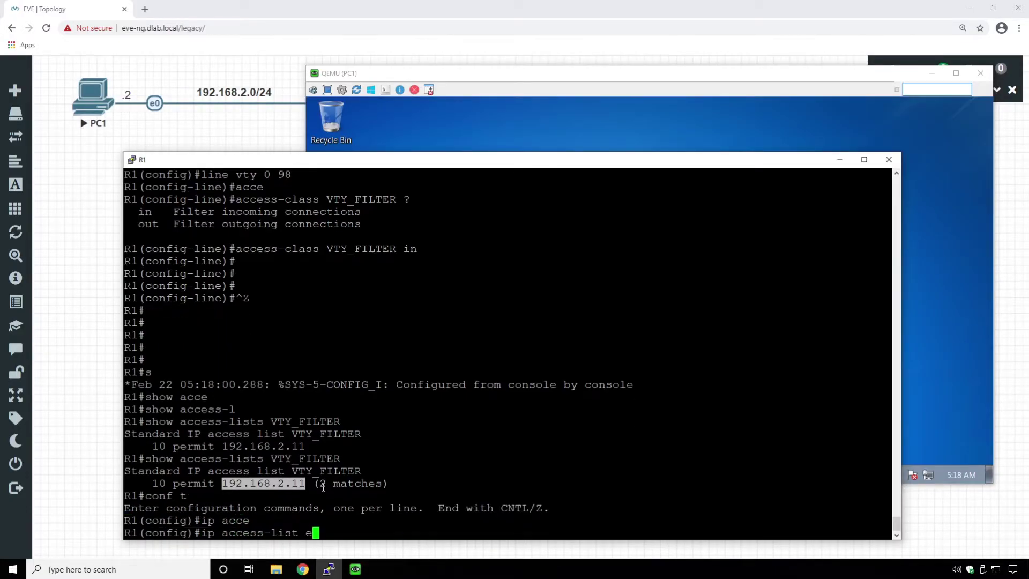
type("ex")
key("Tab")
type("OUTSIDE_FILTER")
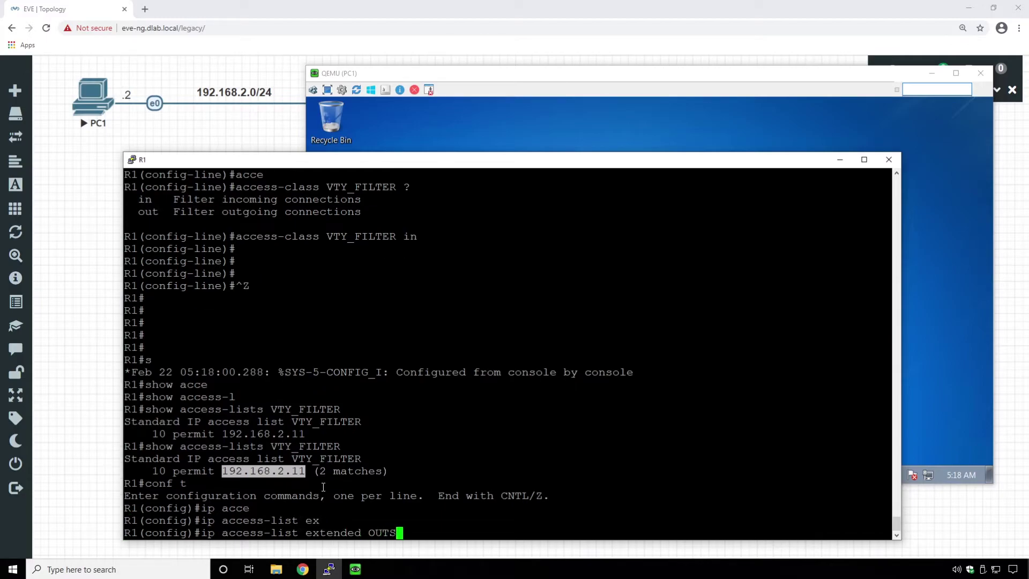
key("Return")
key("Return")
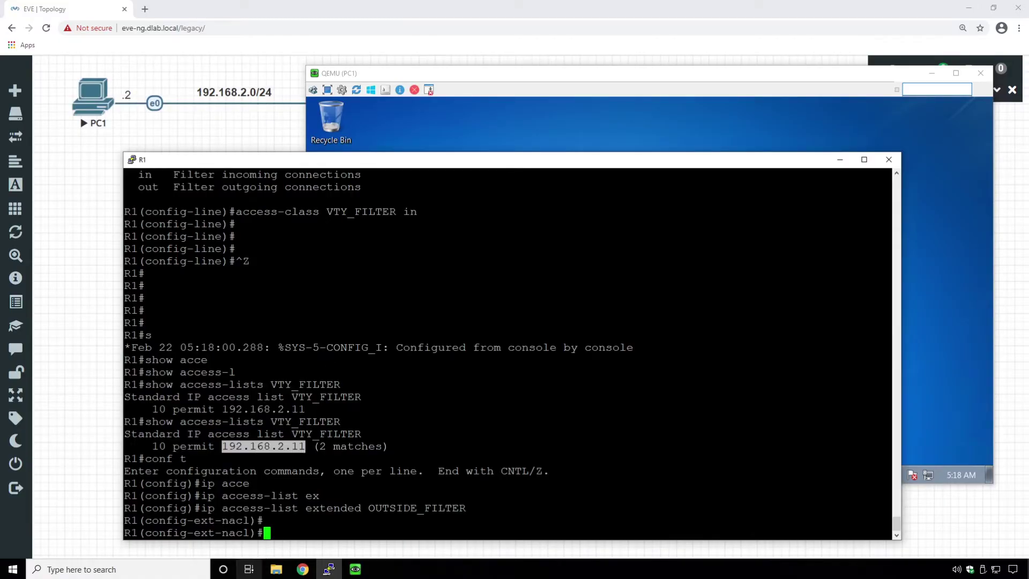
From a command prompt on PC1, run 'ping 8.8.8.8' and confirm replies
left_click(355, 569)
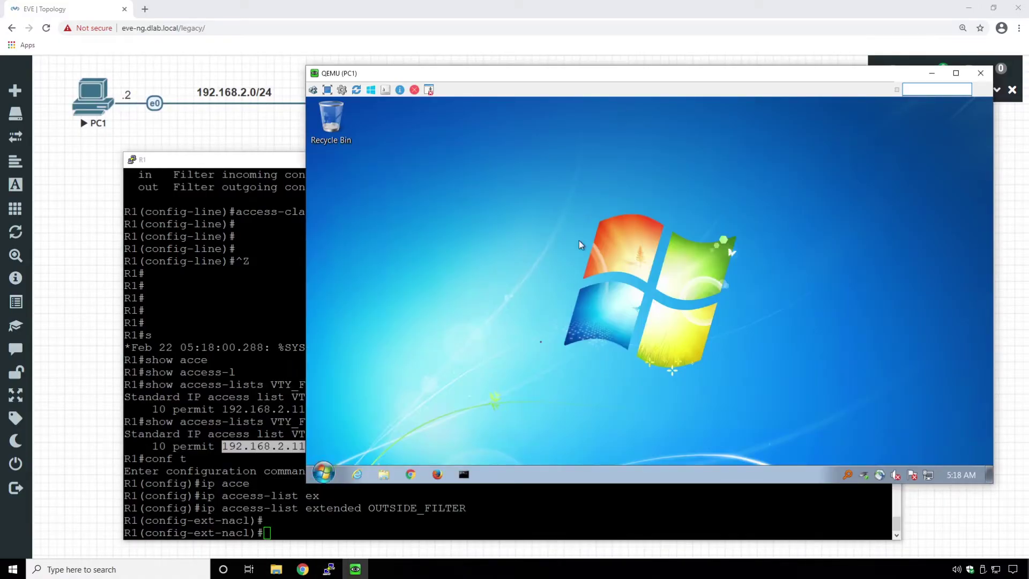
left_click(464, 475)
type("ping")
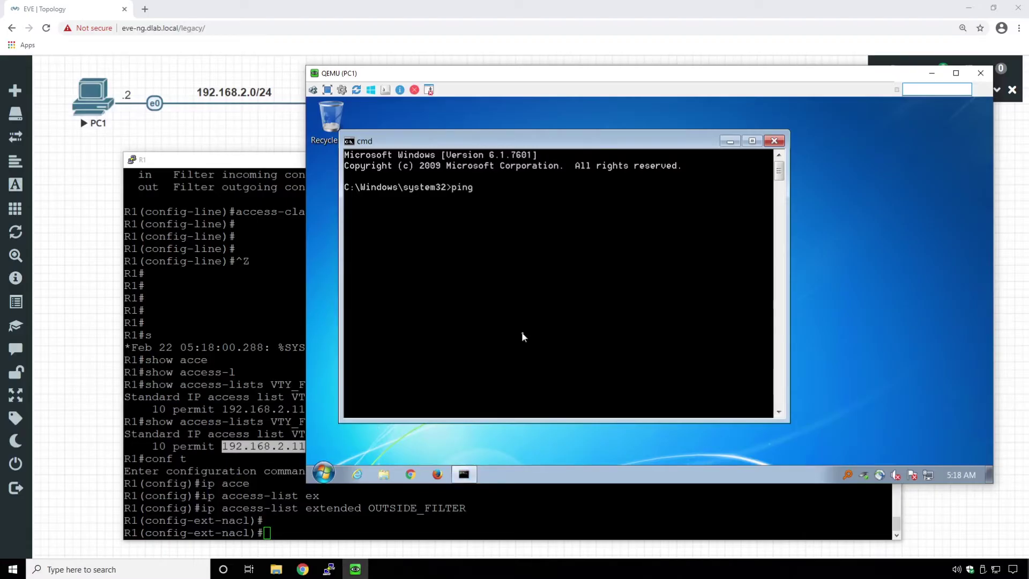
type(" 8.8.8.8")
key("Return")
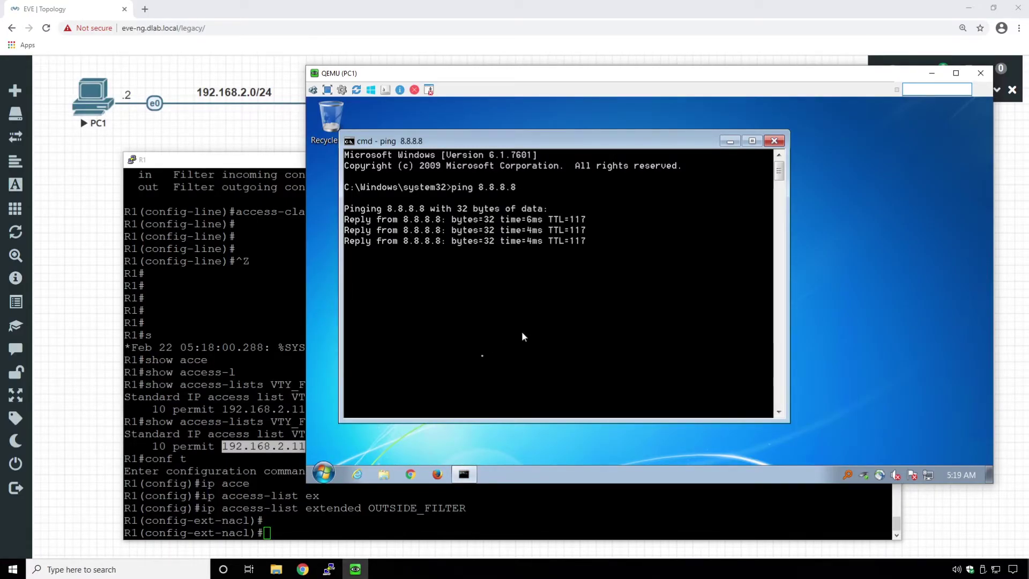
left_click(239, 446)
Add 'permit icmp any host 12.34.56.2 echo-reply' to OUTSIDE_FILTER
type("permit")
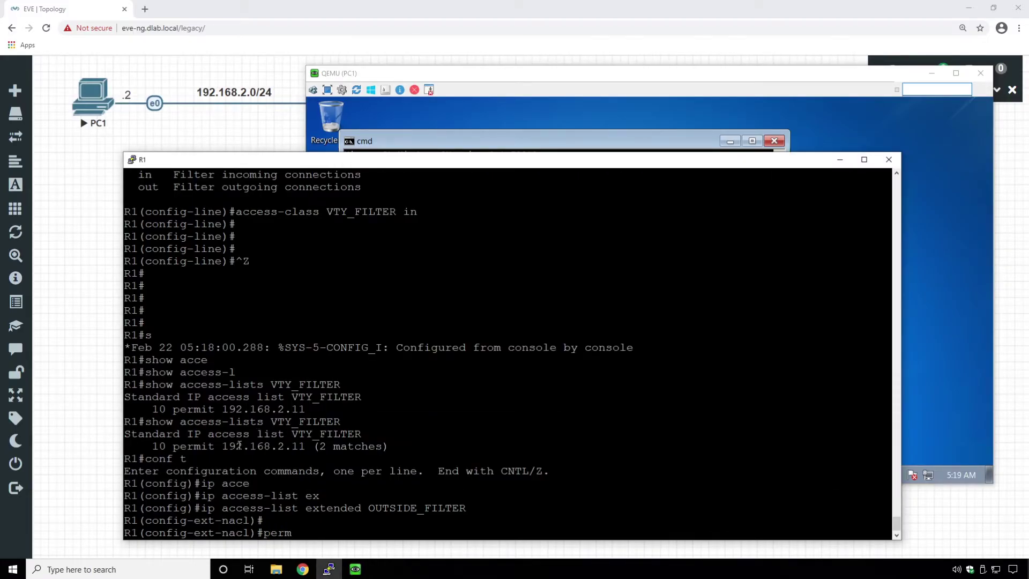
key("Tab")
type("ic")
key("Tab")
type("an")
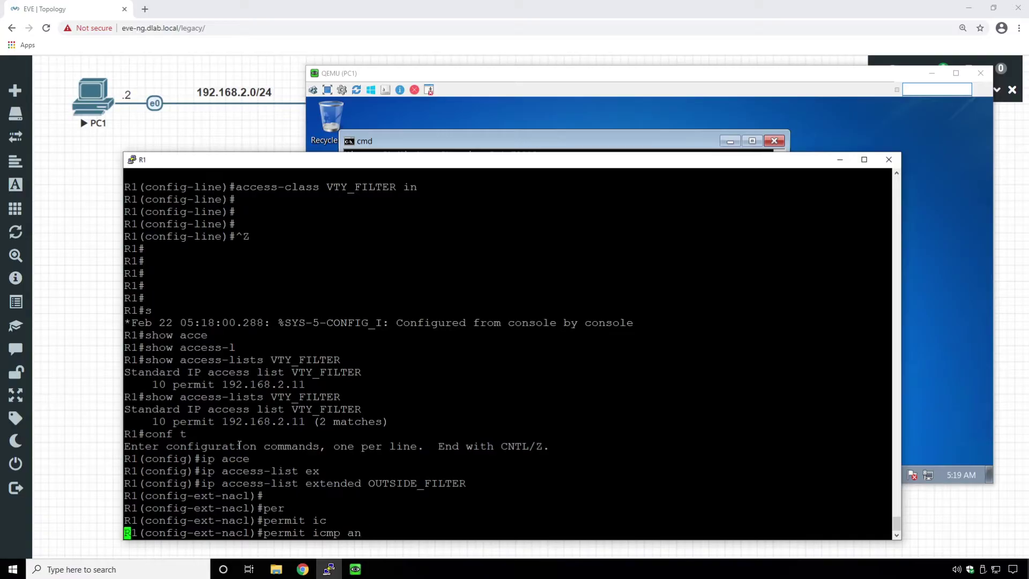
key("Tab")
type("ho")
key("Tab")
type("1")
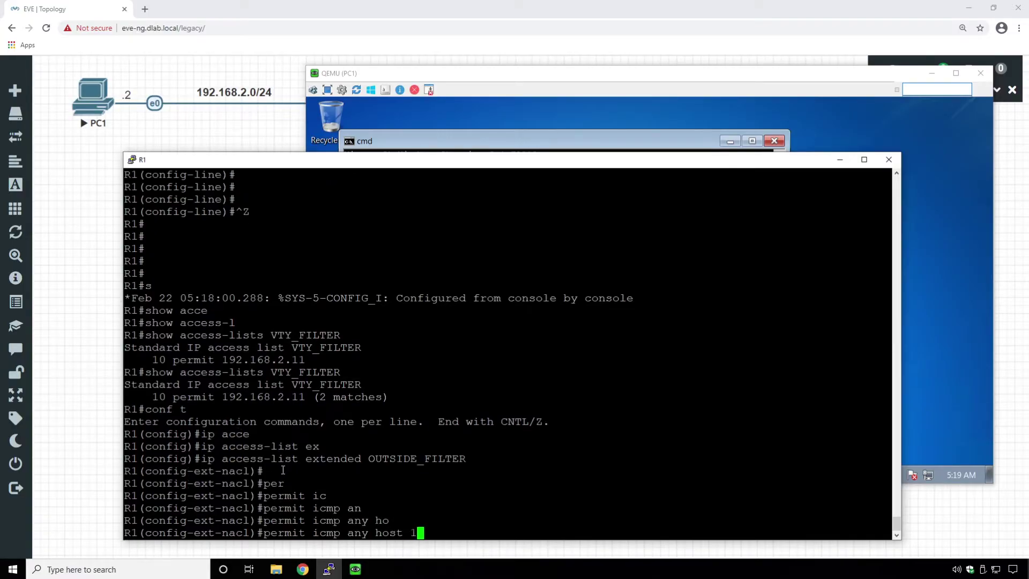
type("2.34.56.2 ech")
key("Tab")
type("o-r")
key("Tab")
key("Return")
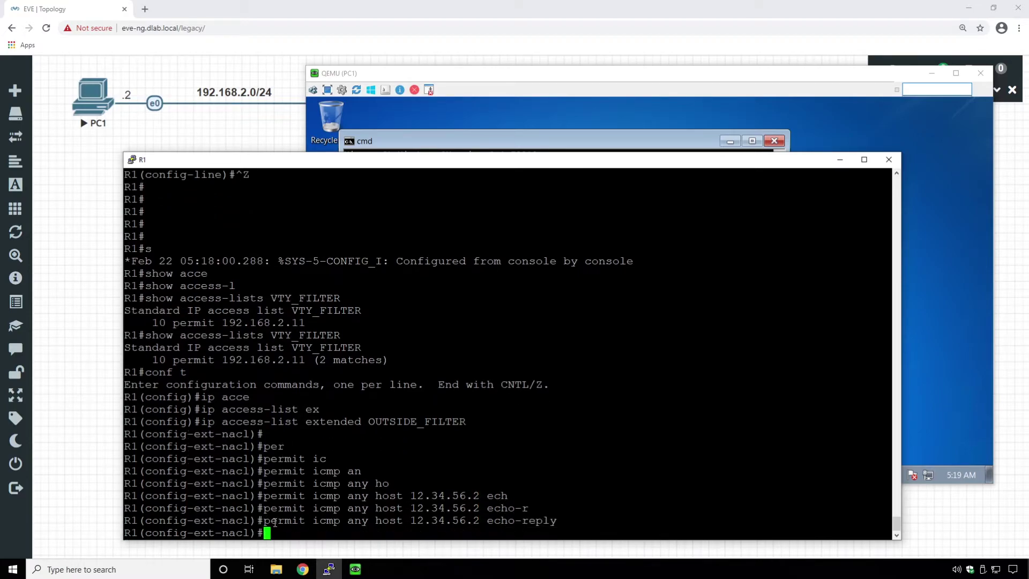
Highlight each part of the echo-reply rule: permit, icmp, any, host, 12.34.56.2, echo-reply
double_click(275, 520)
left_click(328, 521)
double_click(328, 521)
left_click(358, 521)
left_click_drag(403, 520, 341, 522)
left_click(373, 521)
double_click(363, 521)
left_click_drag(370, 521, 401, 521)
left_click(427, 519)
double_click(427, 519)
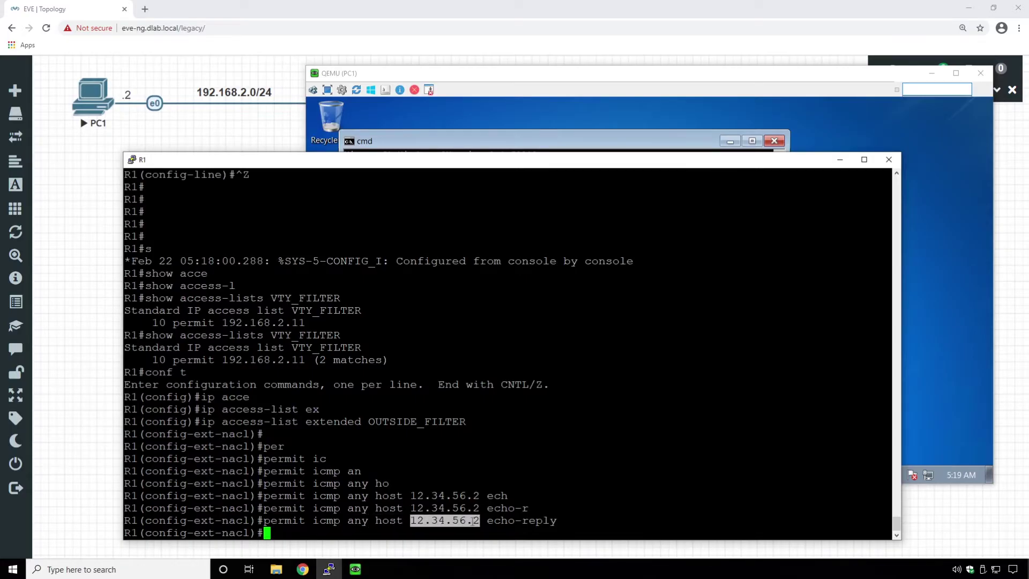
left_click_drag(488, 521, 548, 525)
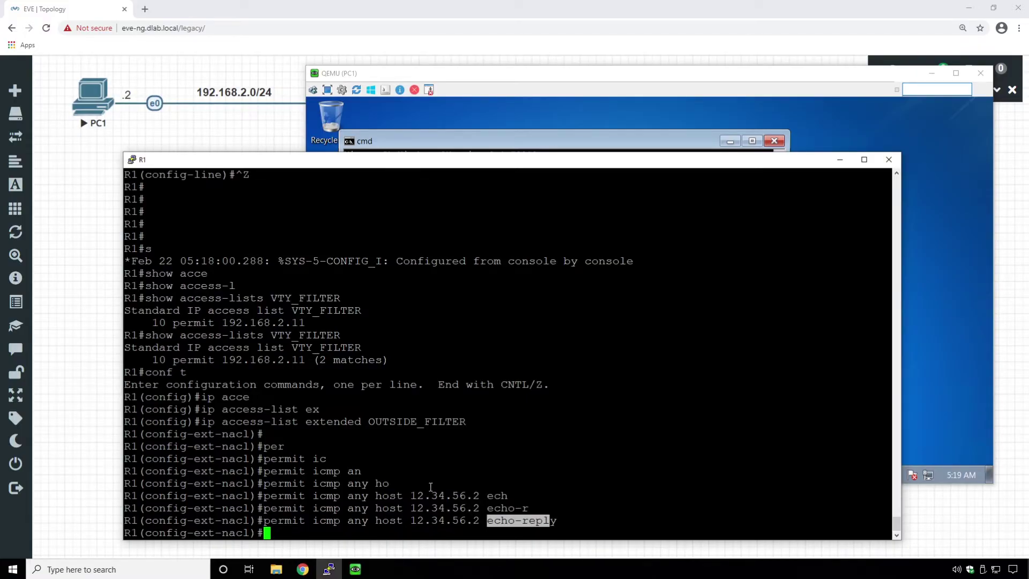
Add 'permit udp any eq domain host 12.34.56.2' to OUTSIDE_FILTER
type("per")
key("Tab")
type("udp")
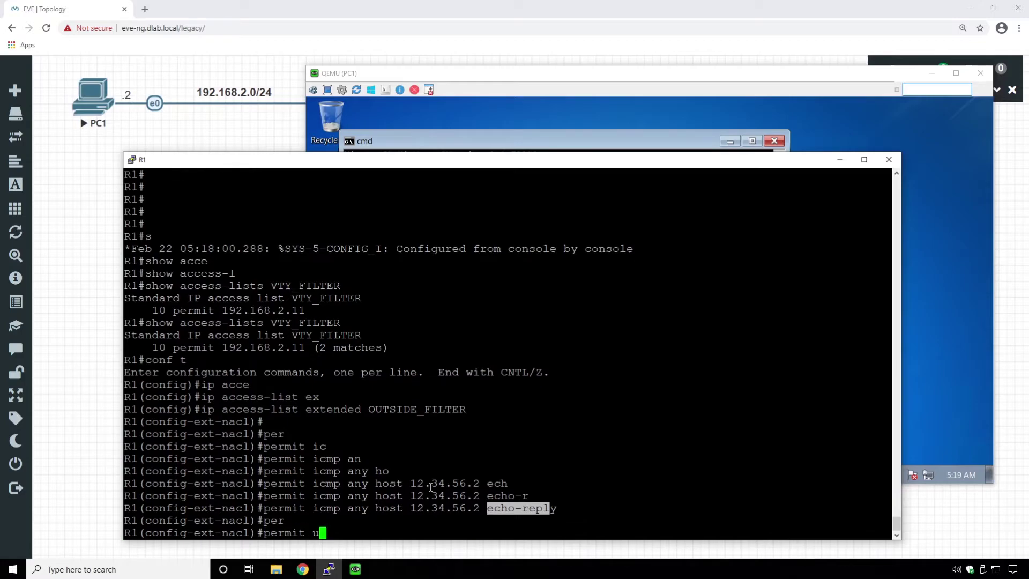
key("Tab")
type("an")
key("Tab")
type("eq dom")
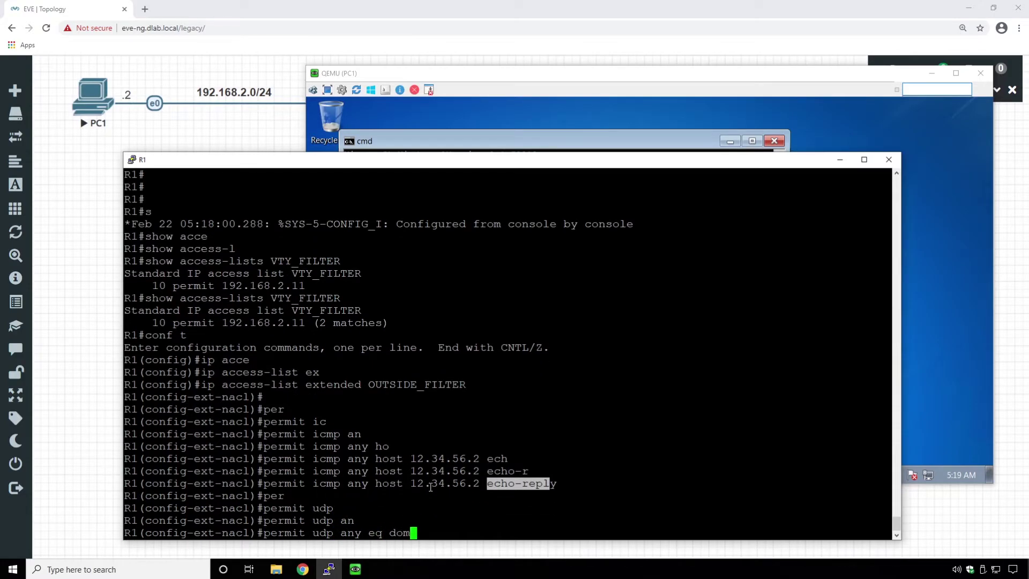
key("Tab")
type("ho")
key("Tab")
type("12")
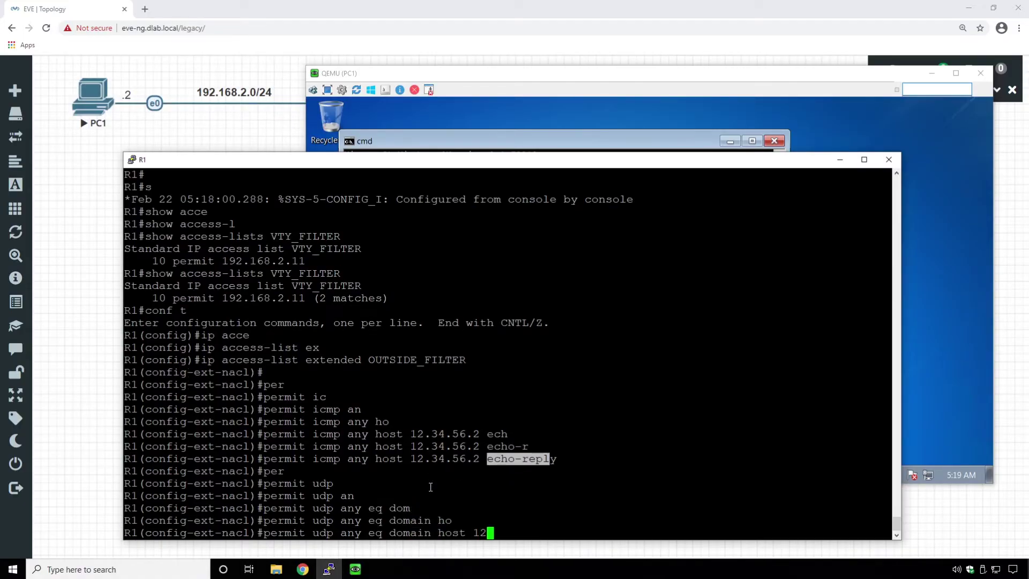
type(".34.56.2")
key("Return")
key("Return")
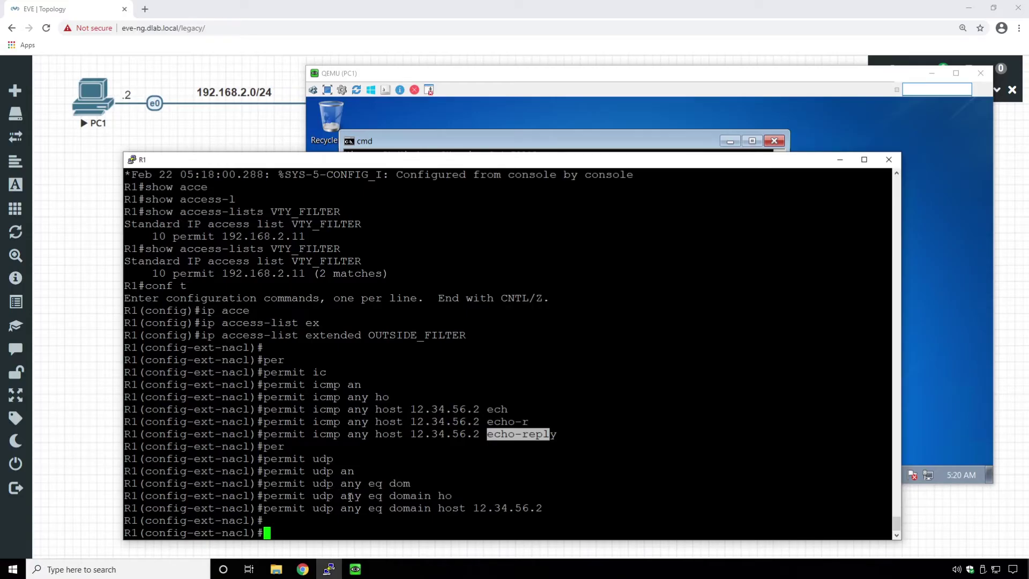
left_click(484, 140)
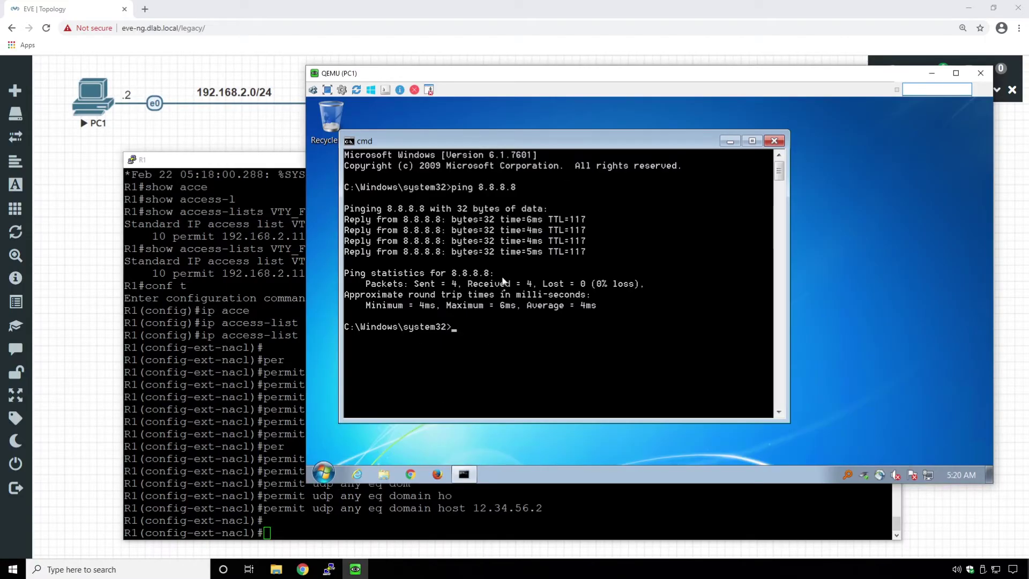
key("BackSpace")
key("BackSpace")
key("BackSpace")
type("ping www.apple.com")
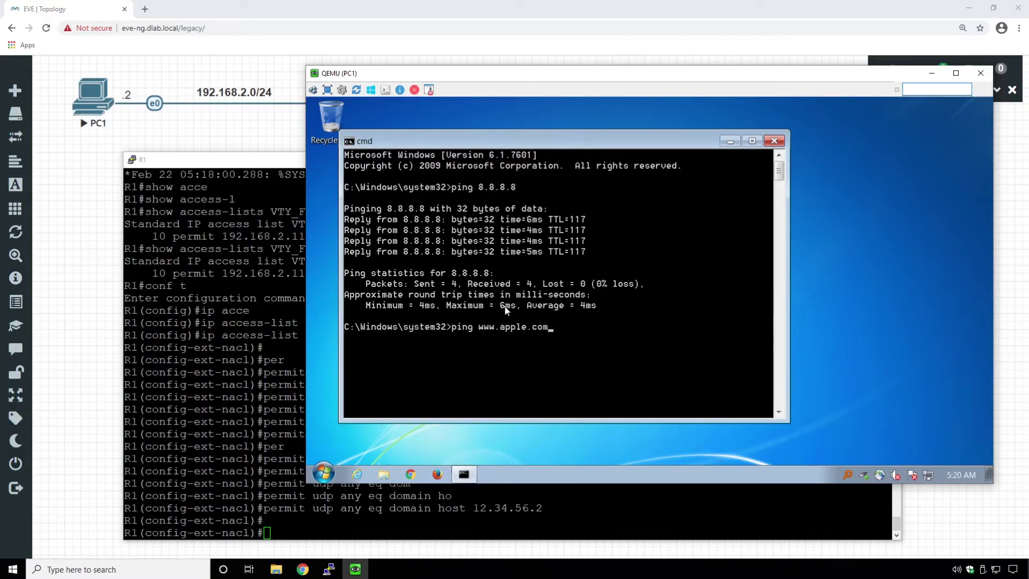
key("Return")
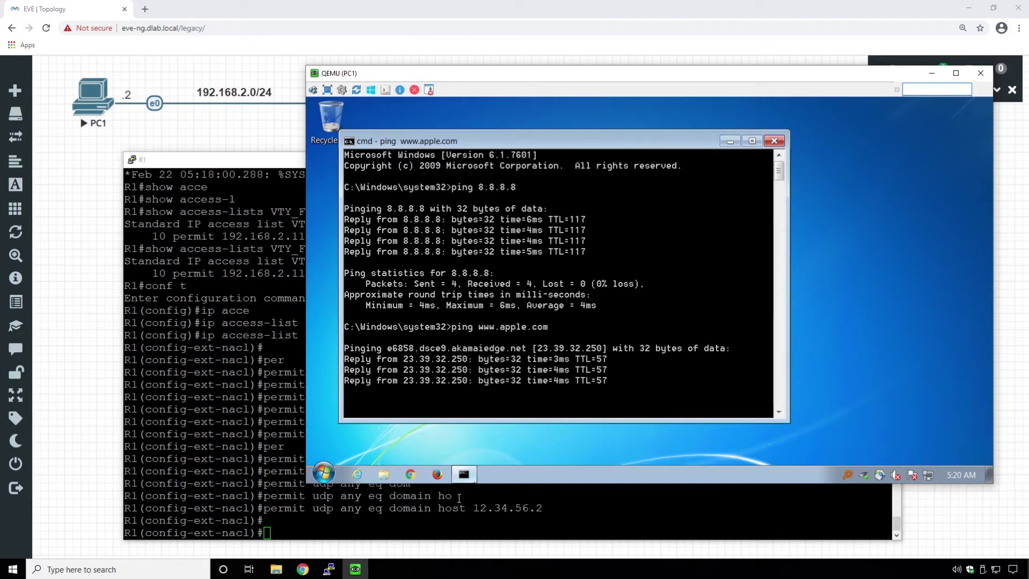
On R1, highlight the udp rule's keywords: permit, udp, any, eq domain and the host address
left_click(383, 515)
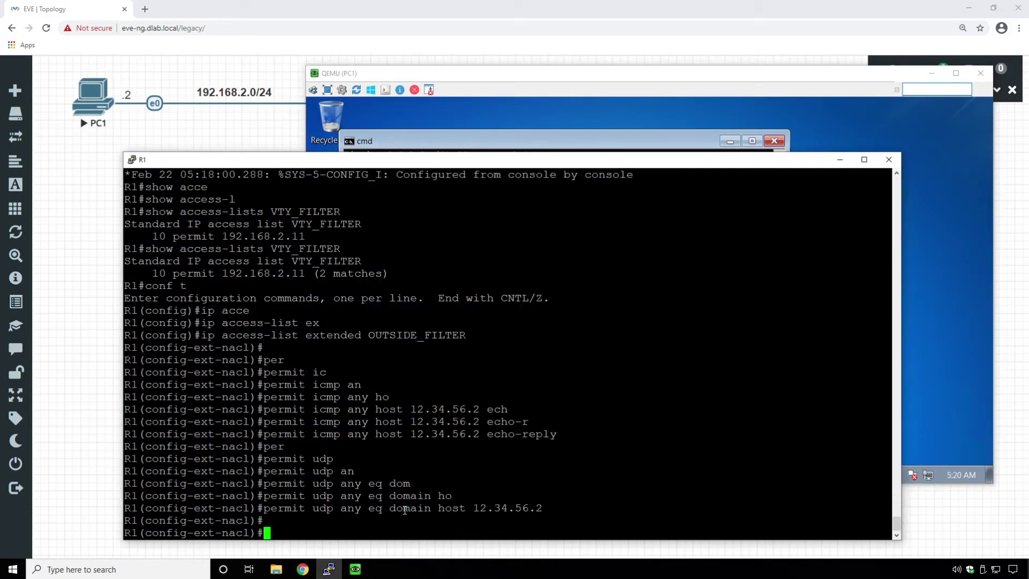
double_click(404, 508)
left_click(287, 510)
double_click(287, 511)
double_click(328, 508)
left_click_drag(343, 508, 362, 509)
double_click(378, 509)
double_click(398, 509)
double_click(410, 509)
double_click(326, 509)
double_click(324, 509)
double_click(410, 509)
left_click(499, 508)
double_click(499, 508)
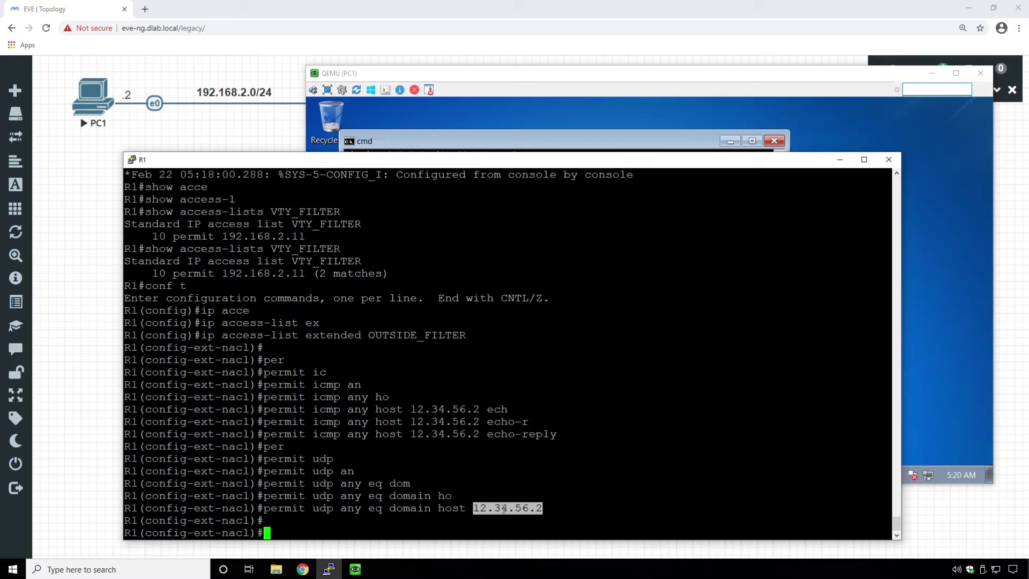
Begin another OUTSIDE_FILTER rule on R1 by typing 'permit'
type("per")
key("Tab")
left_click_drag(663, 137, 697, 134)
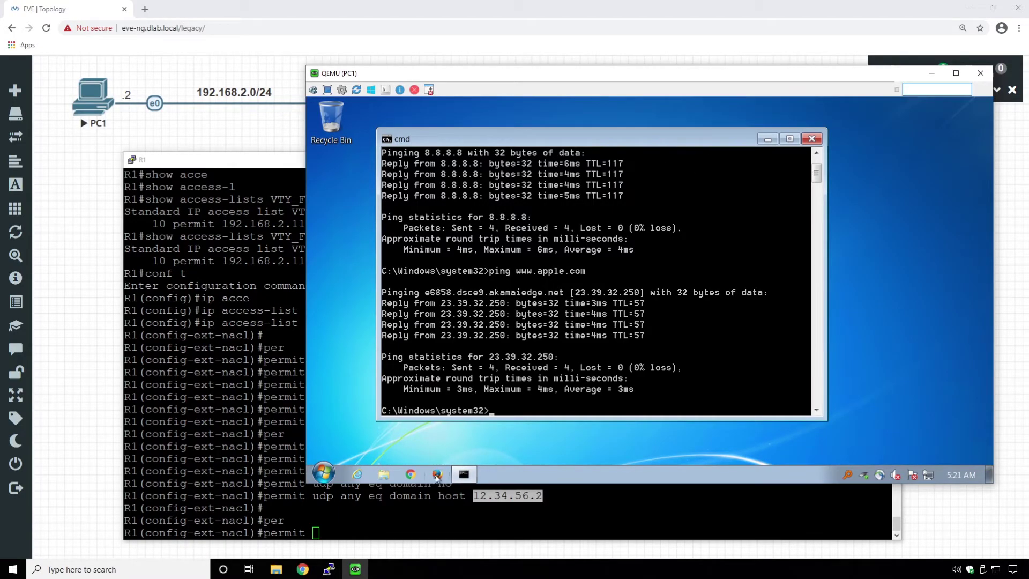
left_click(408, 528)
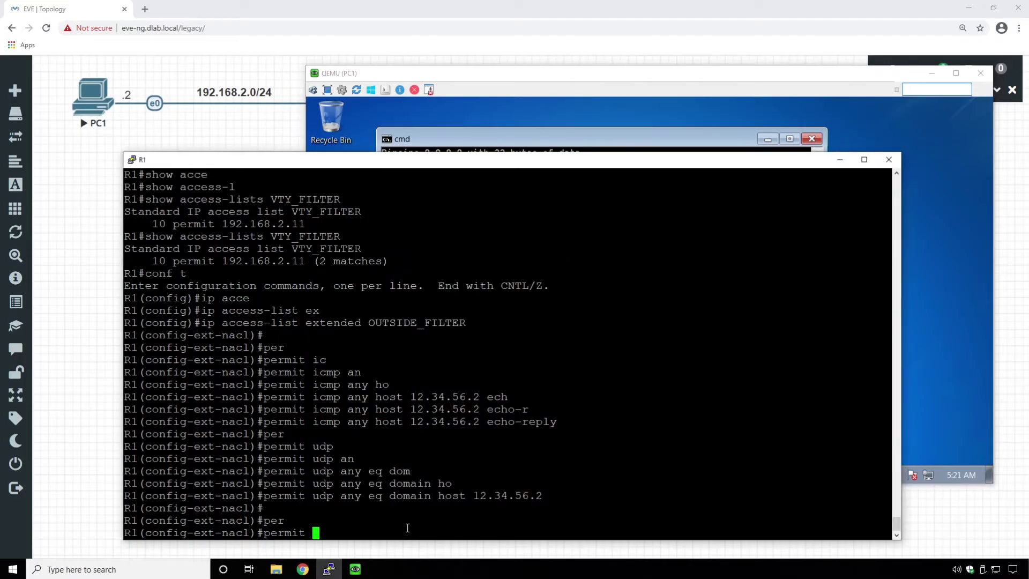
Complete the rule 'permit tcp any host 12.34.56.2' in OUTSIDE_FILTER
type("tcp")
key("Tab")
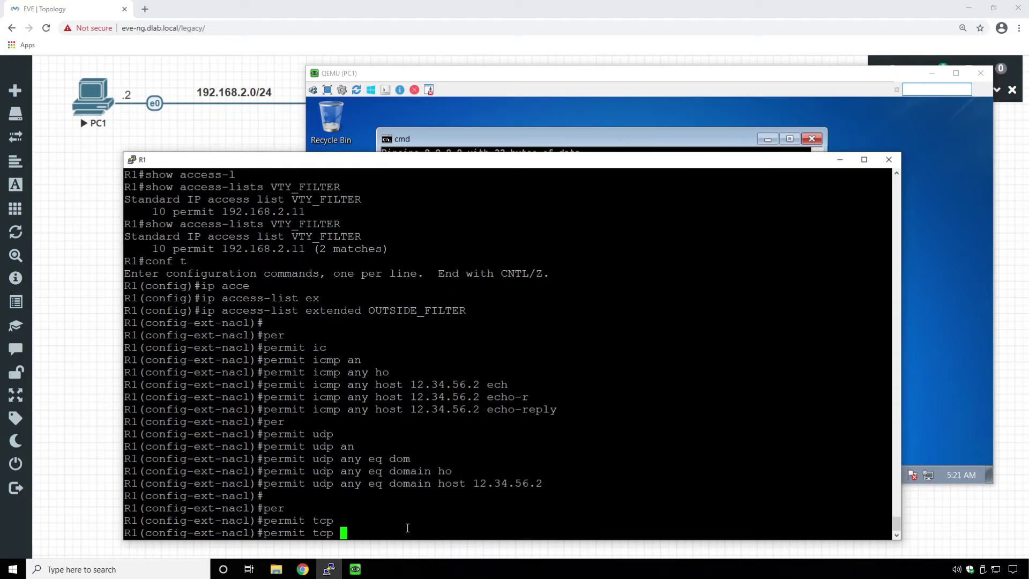
type("an")
key("Tab")
type("ho")
key("Tab")
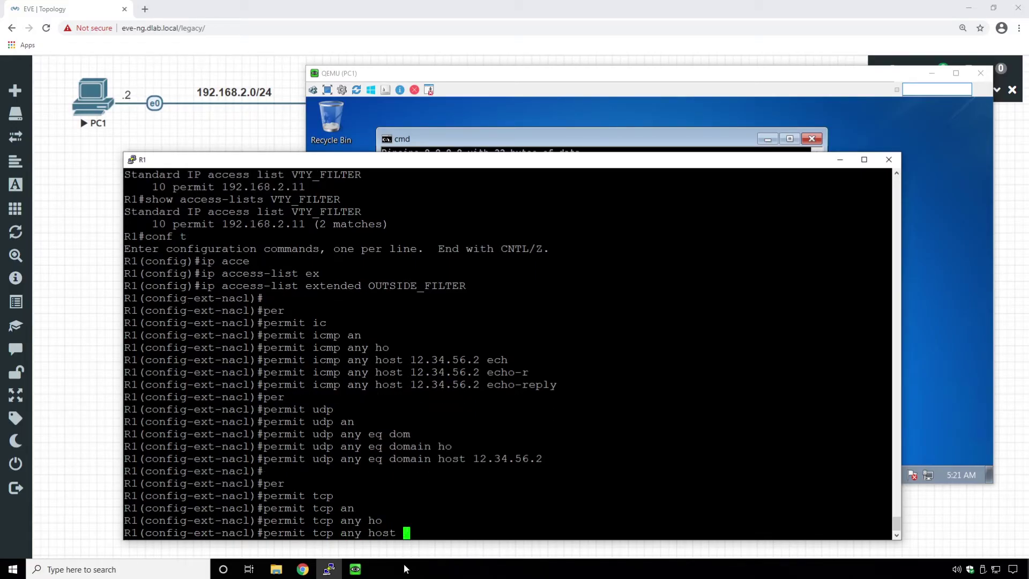
type("12.34.56.2")
key("Return")
Add the tcp rule for host 12.34.56.2 with the established option, found via '?' help
type("'")
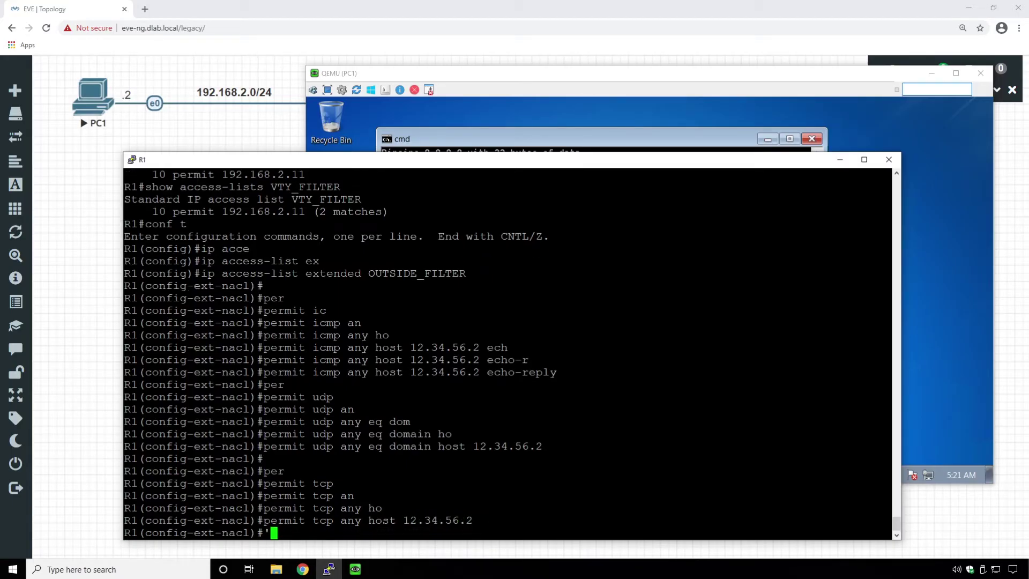
key("Up")
type("?")
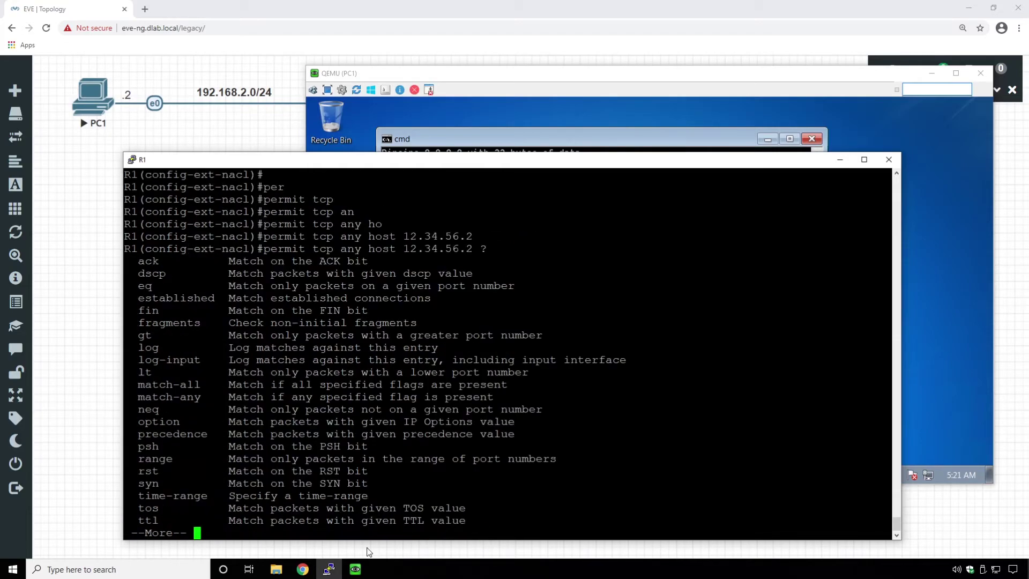
double_click(198, 298)
key("ctrl+c")
left_click_drag(229, 298, 432, 299)
key("q")
left_click(180, 285)
double_click(180, 285)
right_click(405, 421)
key("Return")
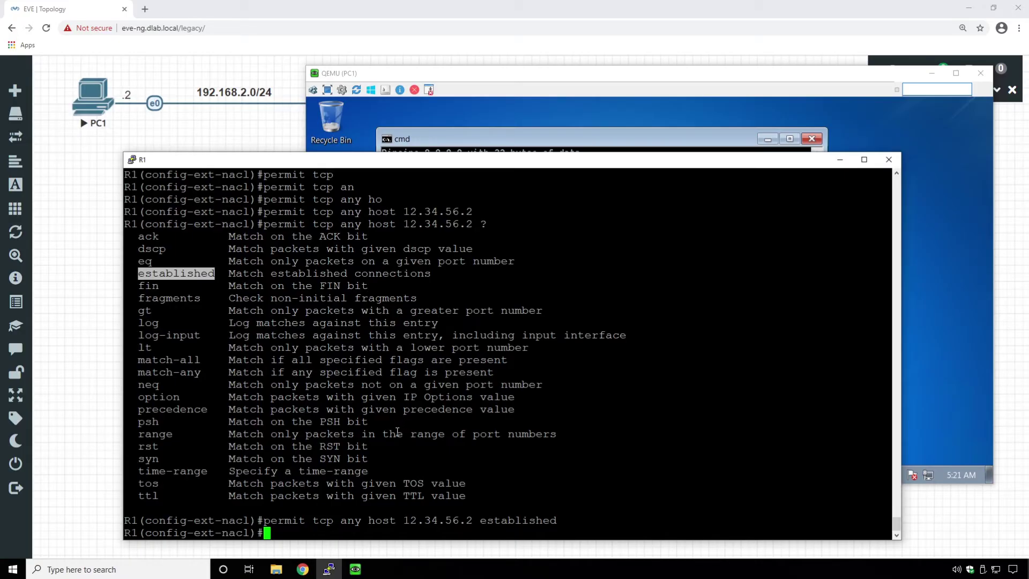
Leave configuration with Ctrl+Z, then re-enter 'conf t' and 'int gigabitEthernet 1'
key("ctrl+z")
key("Return")
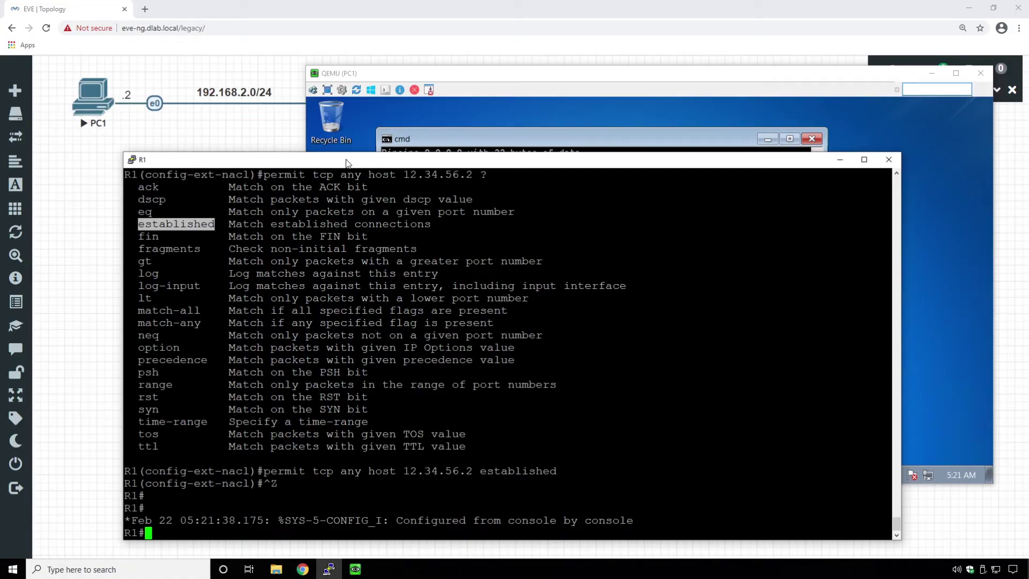
key("Return")
key("Return")
key("Return")
type("conf t")
key("Return")
type("int gi")
key("Tab")
type("1")
key("Return")
Apply 'ip access-group OUTSIDE_FILTER in' on GigabitEthernet1 and leave configuration mode
type("ip acce")
key("Tab")
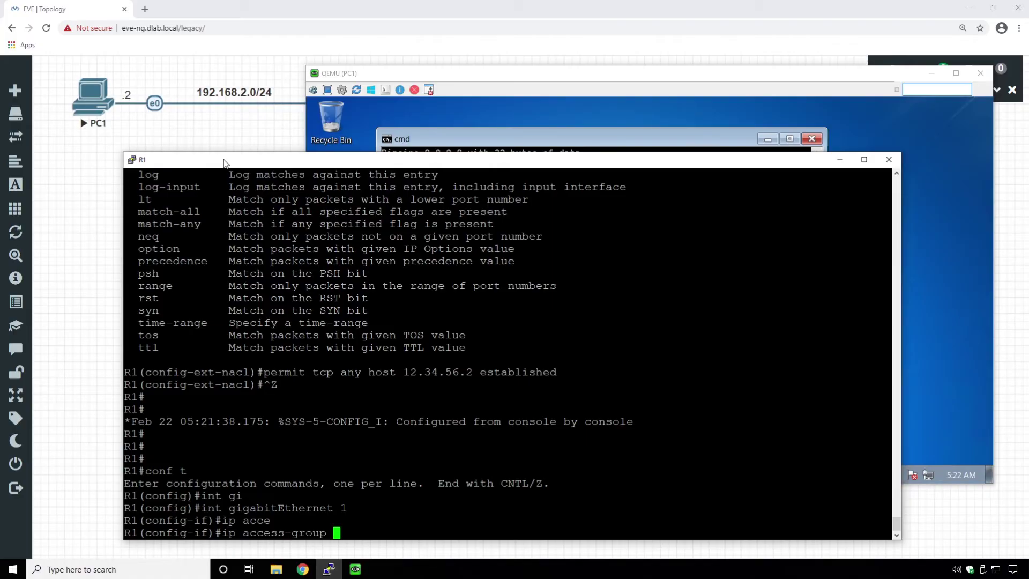
scroll(322, 263, "up", 10)
double_click(417, 186)
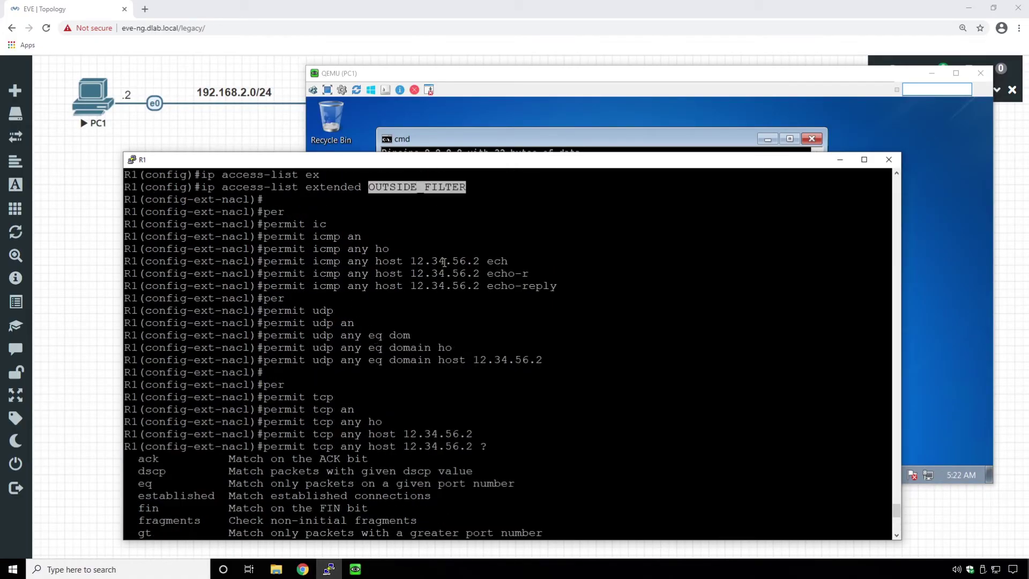
right_click(445, 262)
type("?")
type("i")
type("n")
key("Tab")
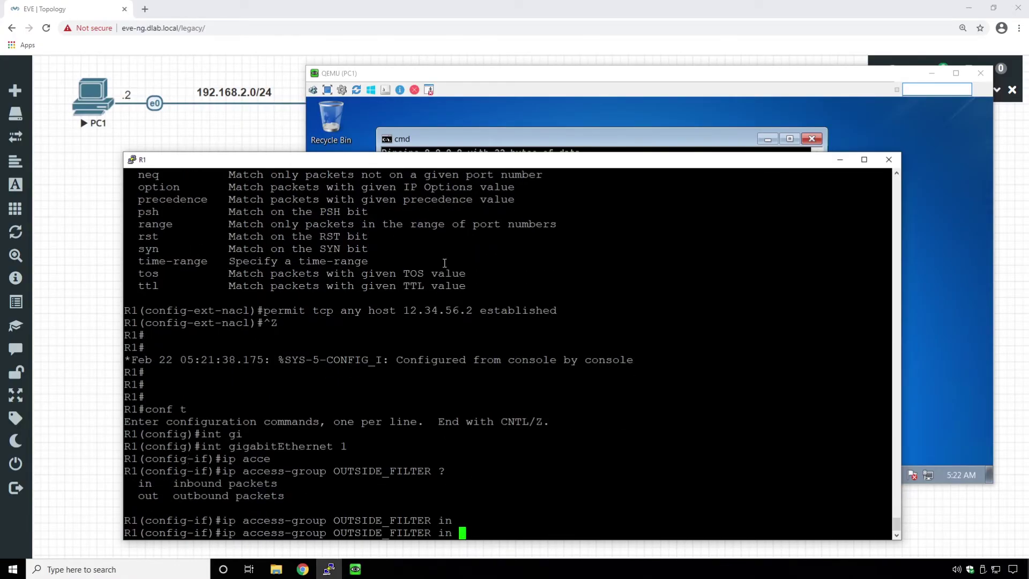
key("Return")
key("Return")
key("Return")
key("ctrl+z")
Run 'show run int g1' and review the IP address and ip nat outside lines
key("Return")
key("Return")
type("show run int g1")
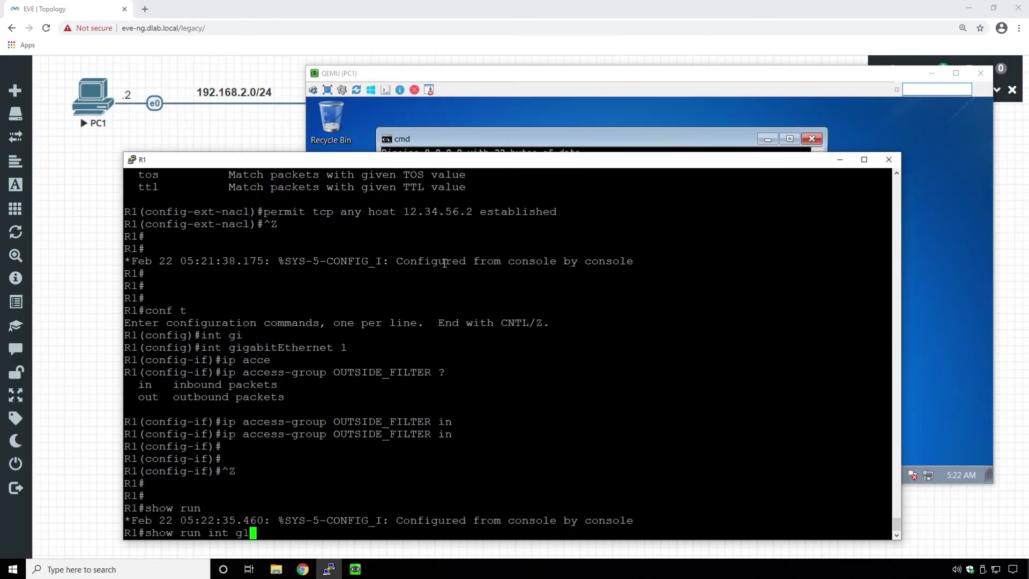
key("Return")
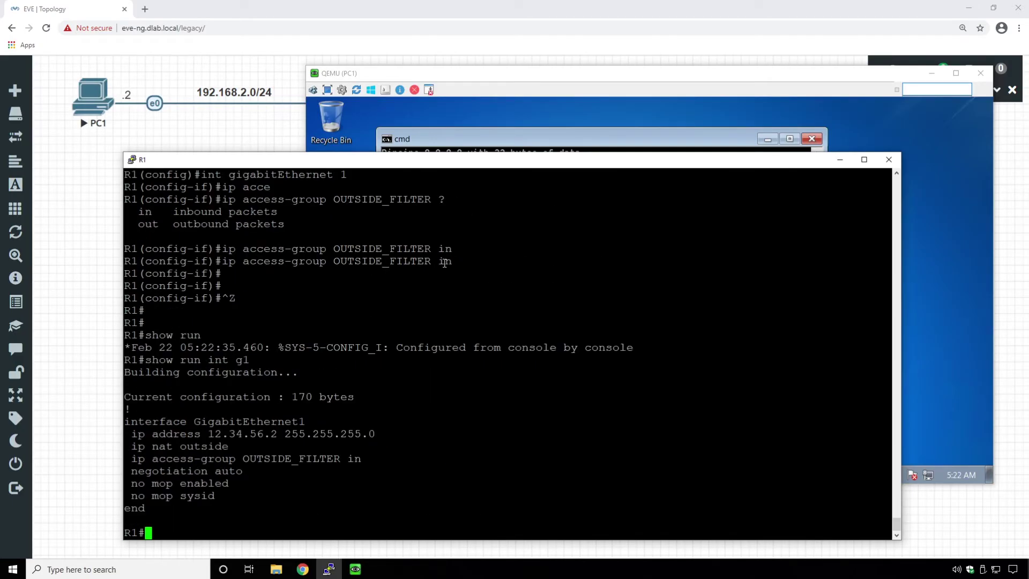
left_click_drag(128, 434, 361, 435)
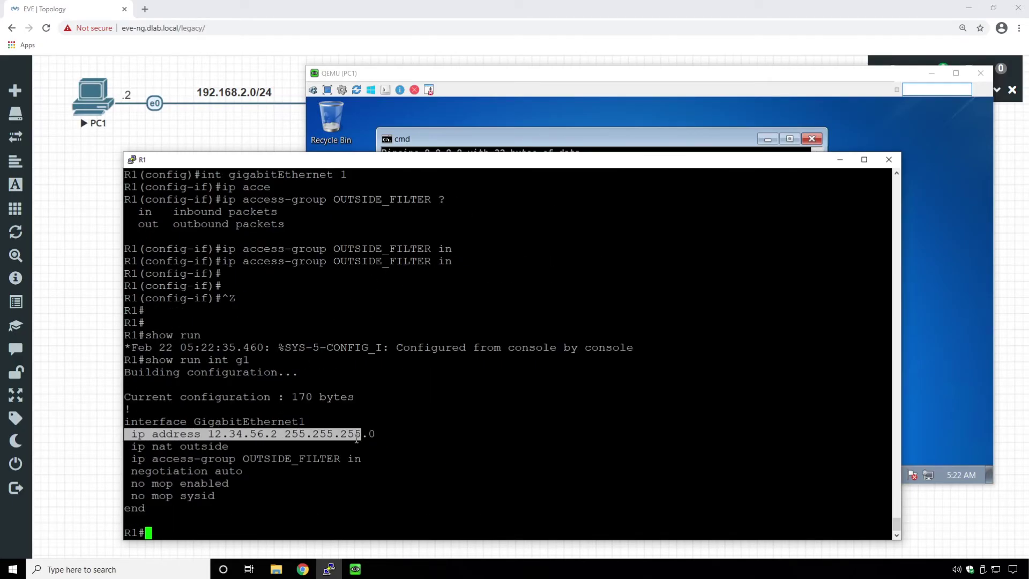
left_click_drag(132, 447, 336, 460)
key("ctrl+c")
Display R1's OUTSIDE_FILTER access list and highlight entry 30, the plain tcp rule
type("sho acce")
key("Tab")
type("ss-l")
key("Tab")
right_click(379, 478)
key("Return")
left_click_drag(159, 482, 466, 513)
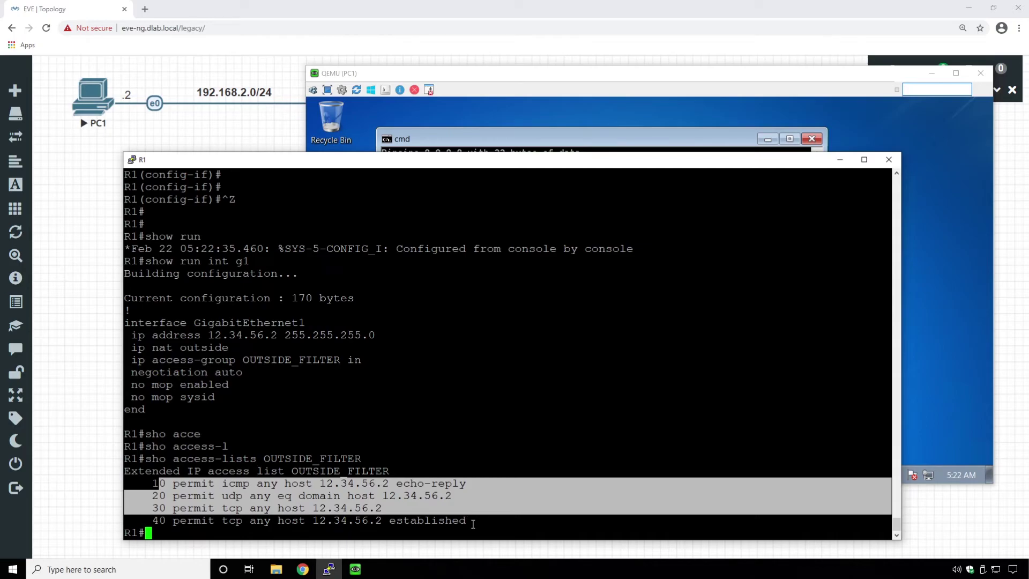
left_click(473, 523)
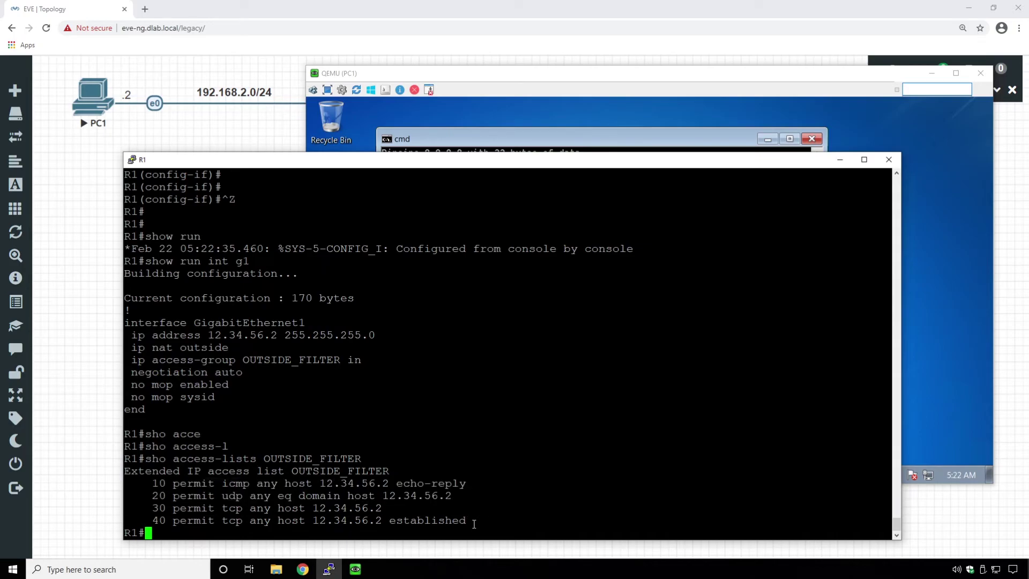
triple_click(381, 508)
Enter configuration mode for the extended access list OUTSIDE_FILTER
type("conf t")
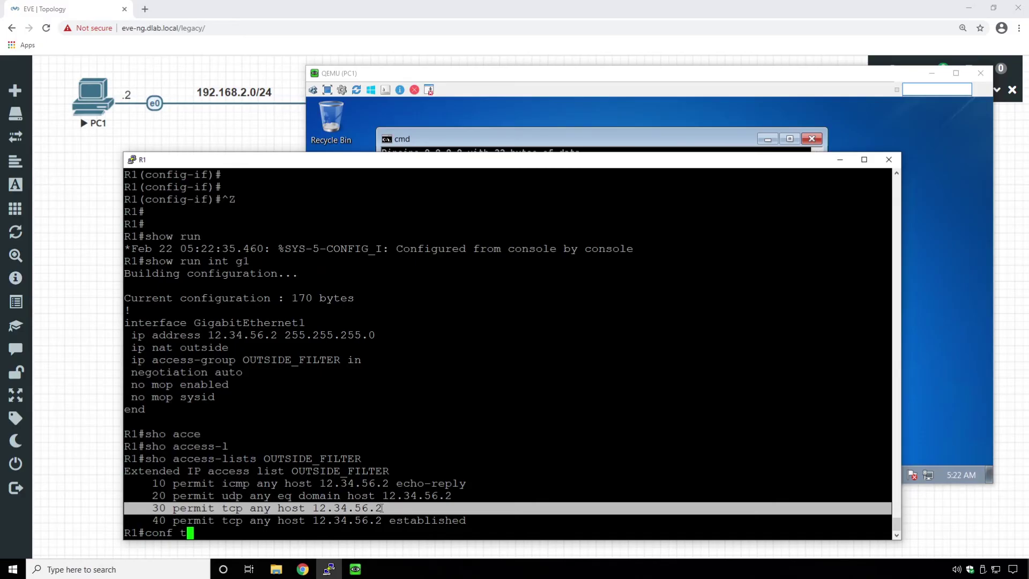
key("Return")
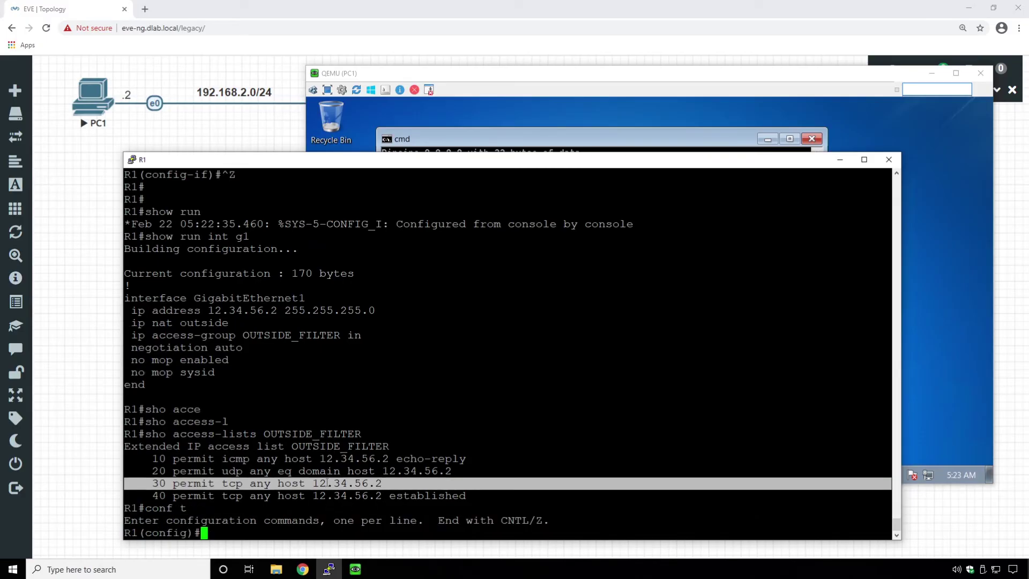
double_click(313, 447)
key("ctrl+c")
type("ip acce")
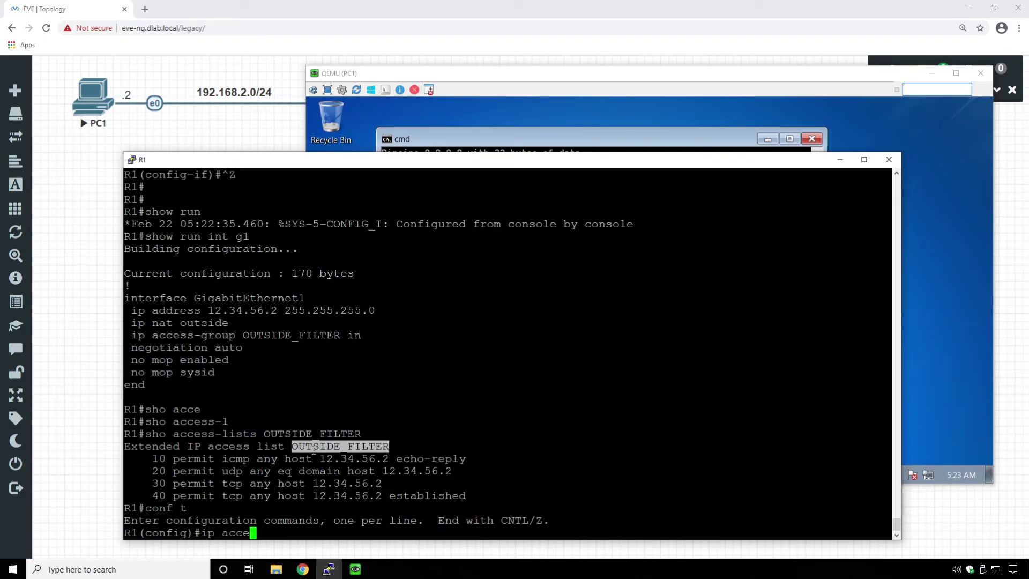
key("Tab")
type("ex")
key("Tab")
right_click(346, 423)
key("Return")
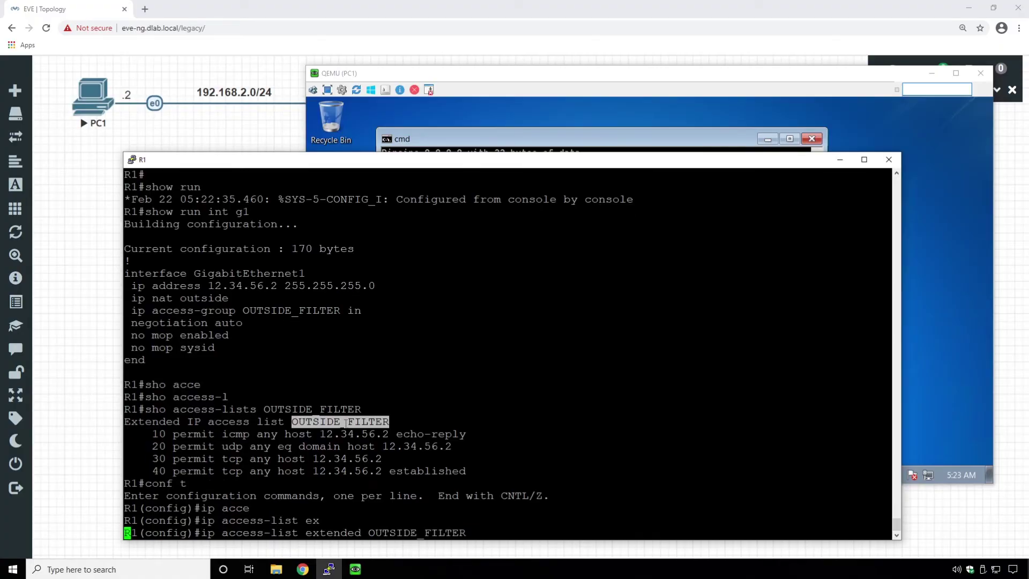
Delete entry 30 (permit tcp any host 12.34.56.2) and recheck the list shows 10, 20, 40
left_click_drag(159, 446, 381, 446)
right_click(382, 446)
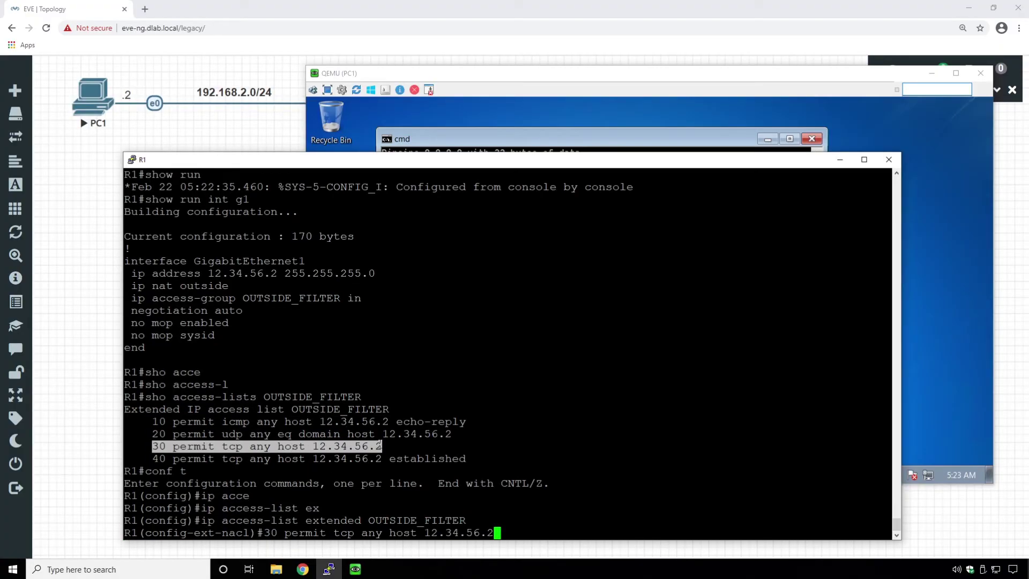
key("ctrl+a")
type("no")
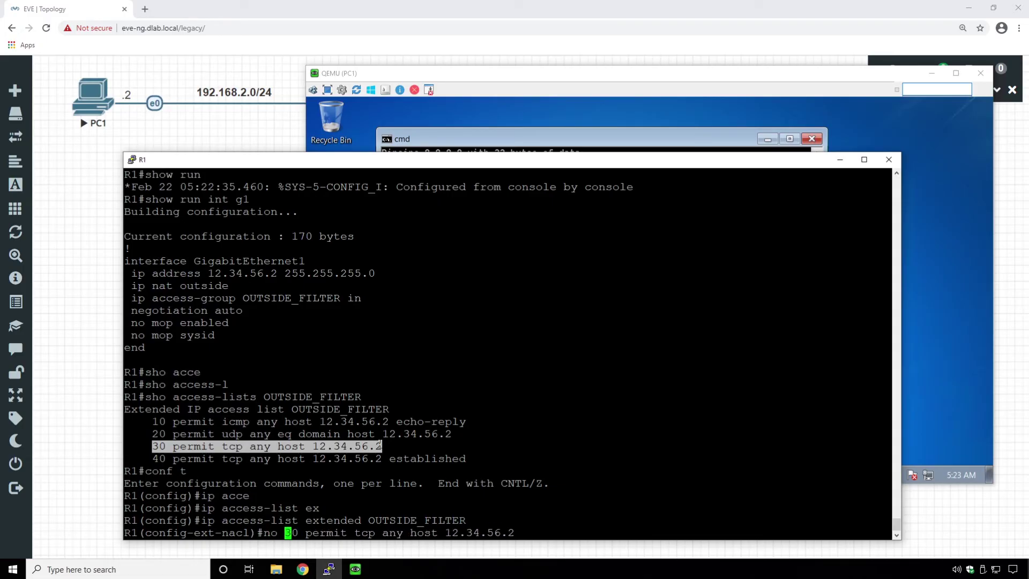
key("Return")
key("ctrl+z")
key("Up")
key("Up")
key("Return")
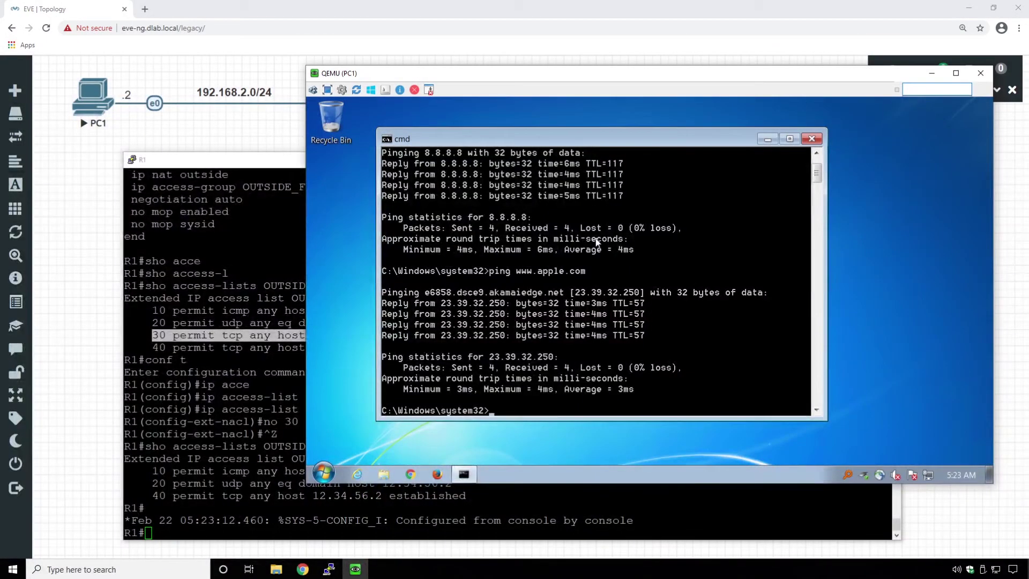
type("ping www.google.com")
key("Return")
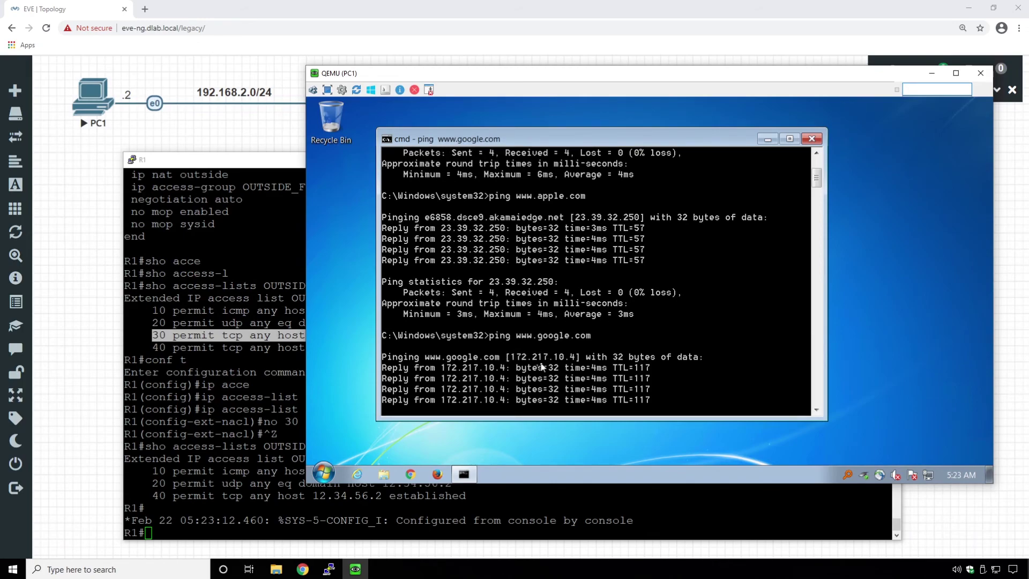
left_click(332, 516)
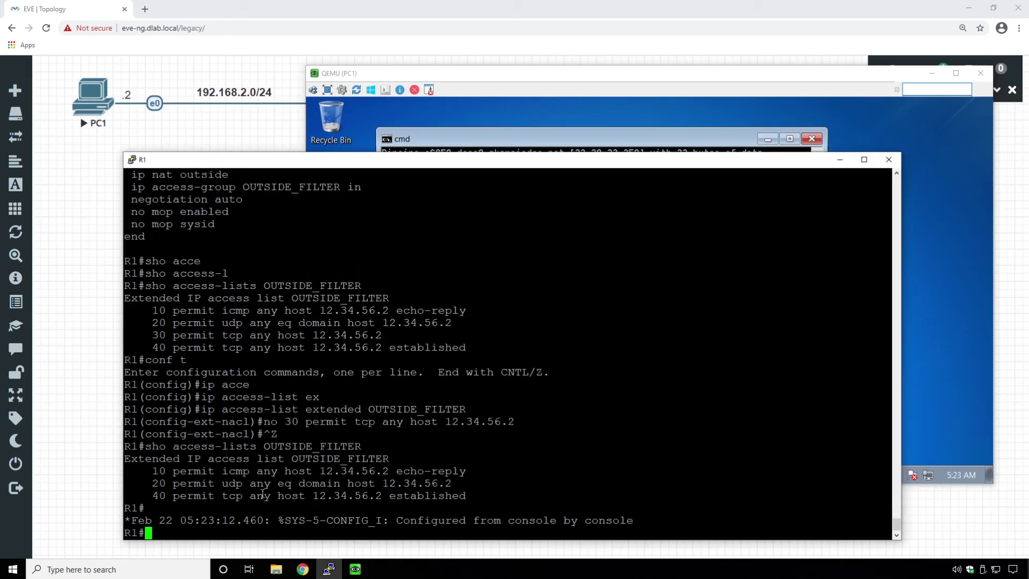
left_click_drag(222, 483, 461, 484)
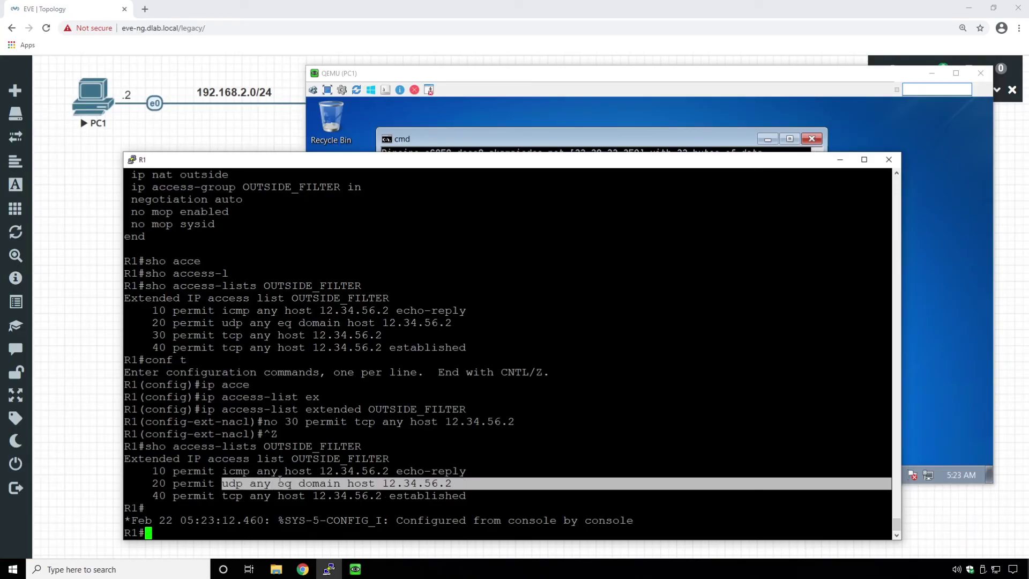
left_click_drag(217, 472, 214, 472)
key("Up")
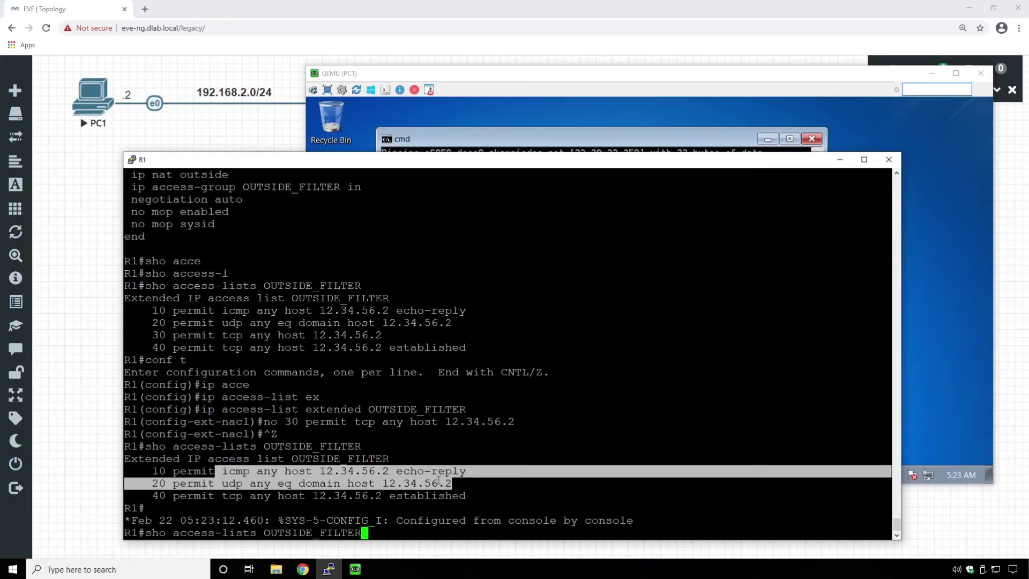
key("Return")
left_click_drag(139, 496, 551, 497)
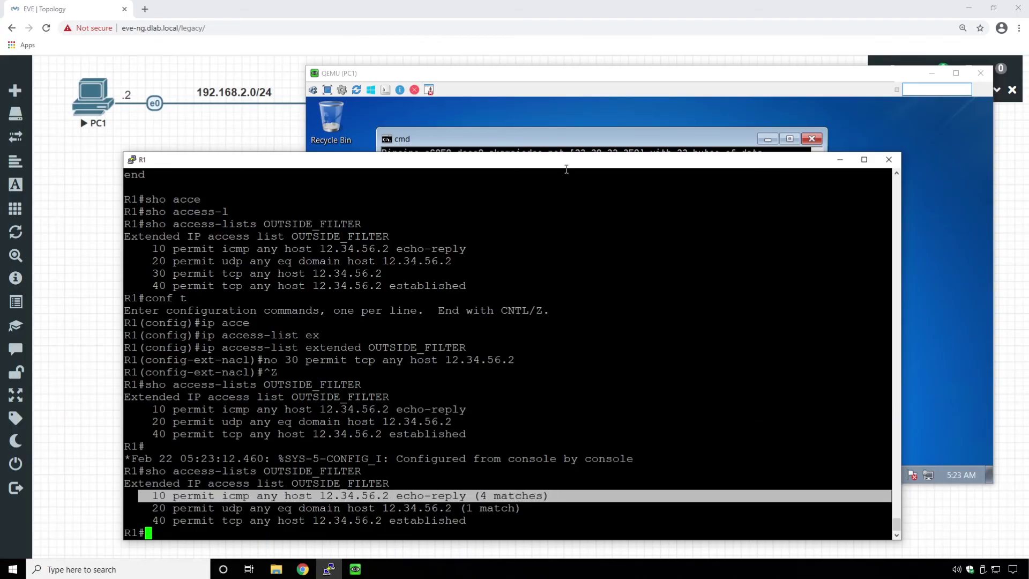
left_click(562, 143)
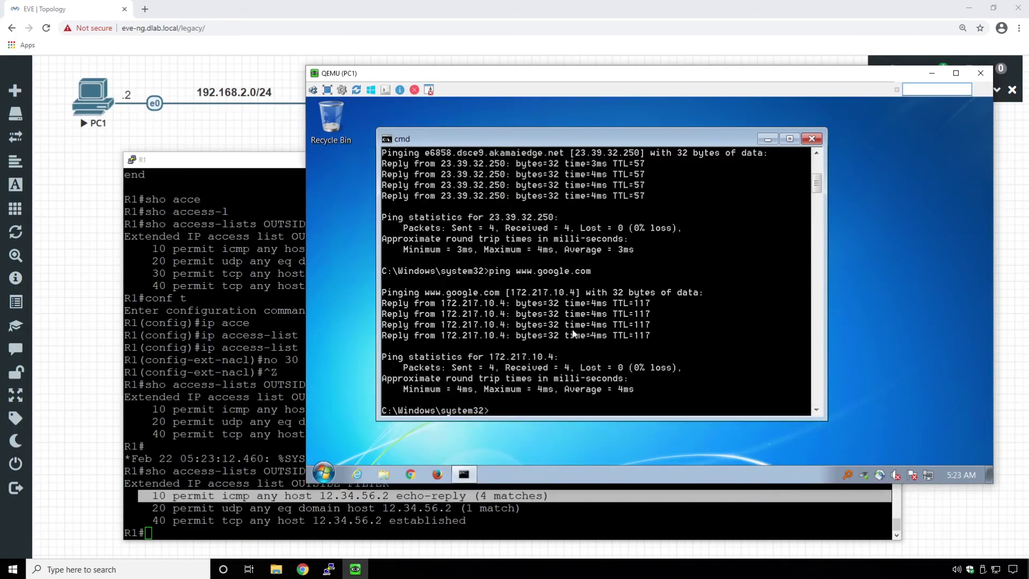
left_click(410, 528)
triple_click(499, 508)
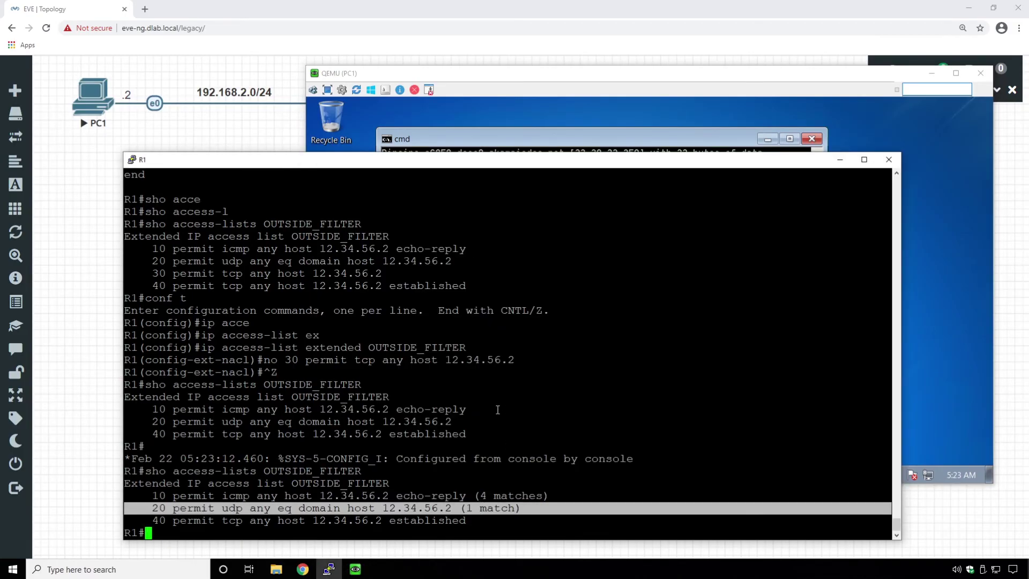
left_click(563, 142)
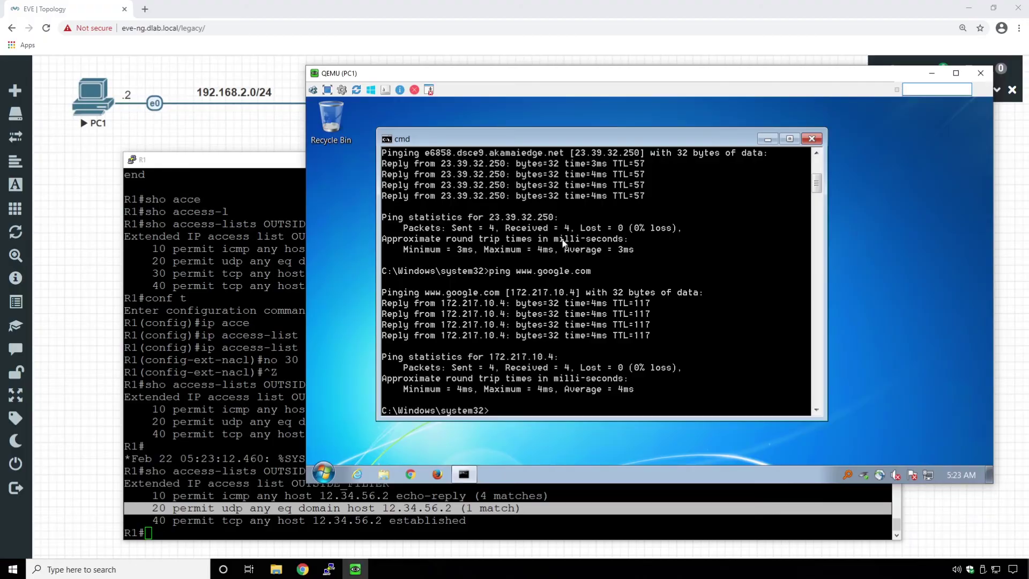
type("telnet www.google.com 80")
key("Return")
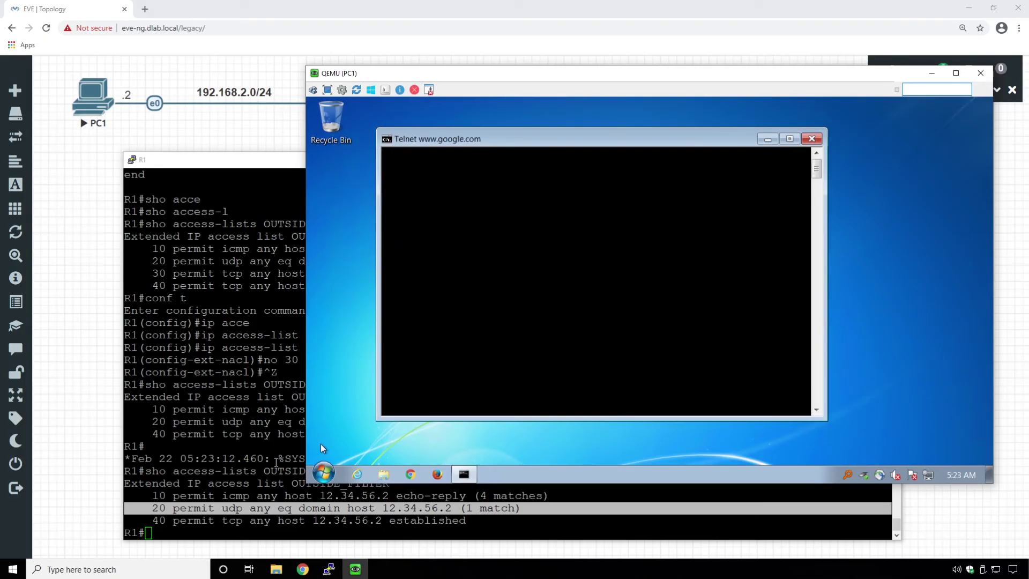
left_click(238, 490)
left_click_drag(466, 520, 217, 509)
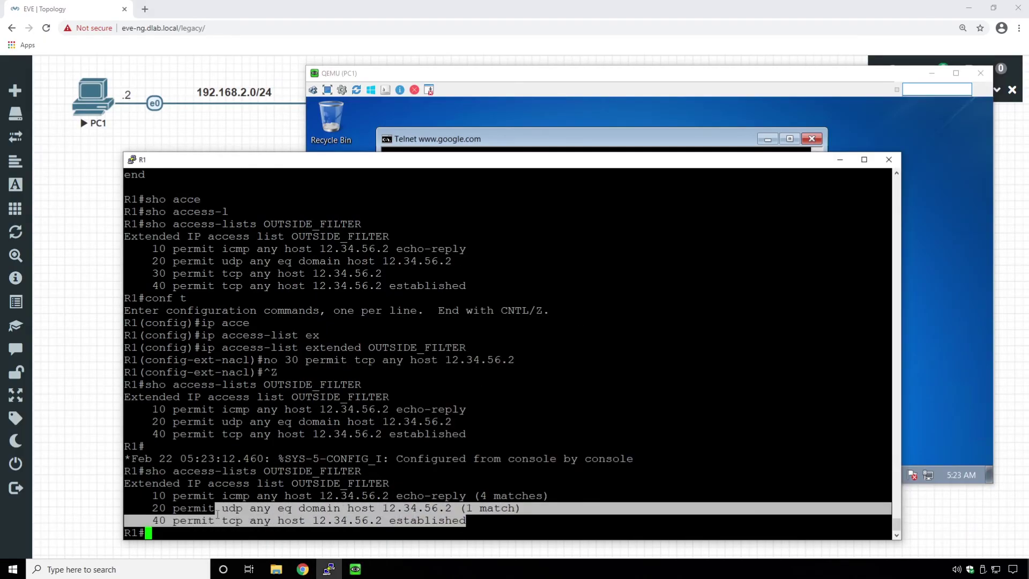
key("Up")
key("Return")
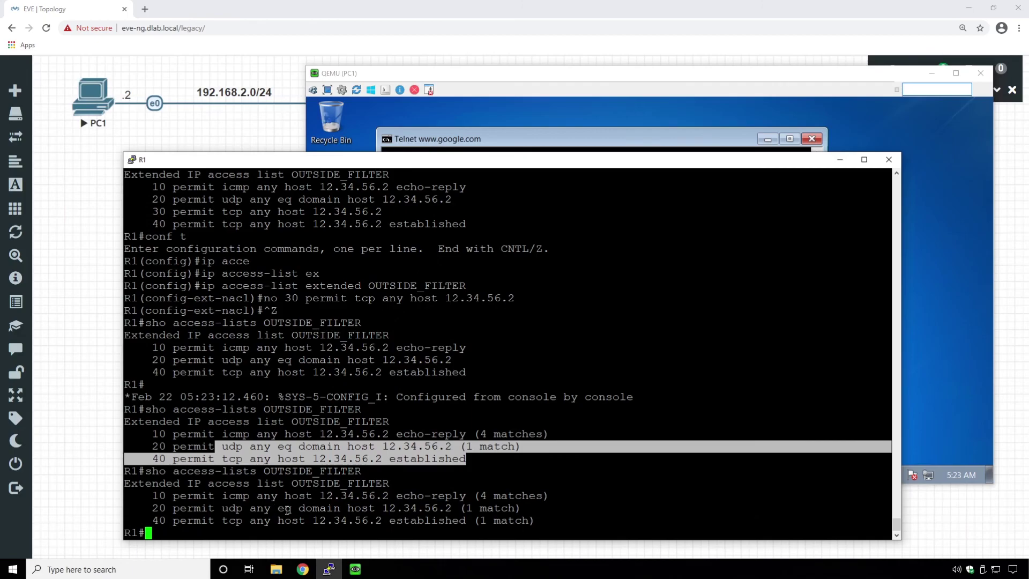
triple_click(491, 520)
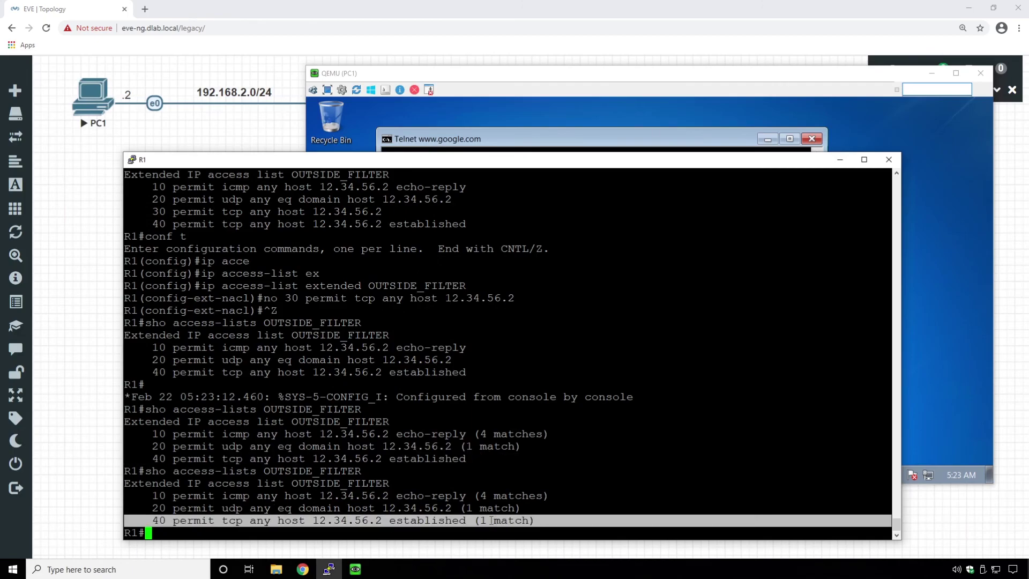
key("Return")
key("Return")
key("Return")
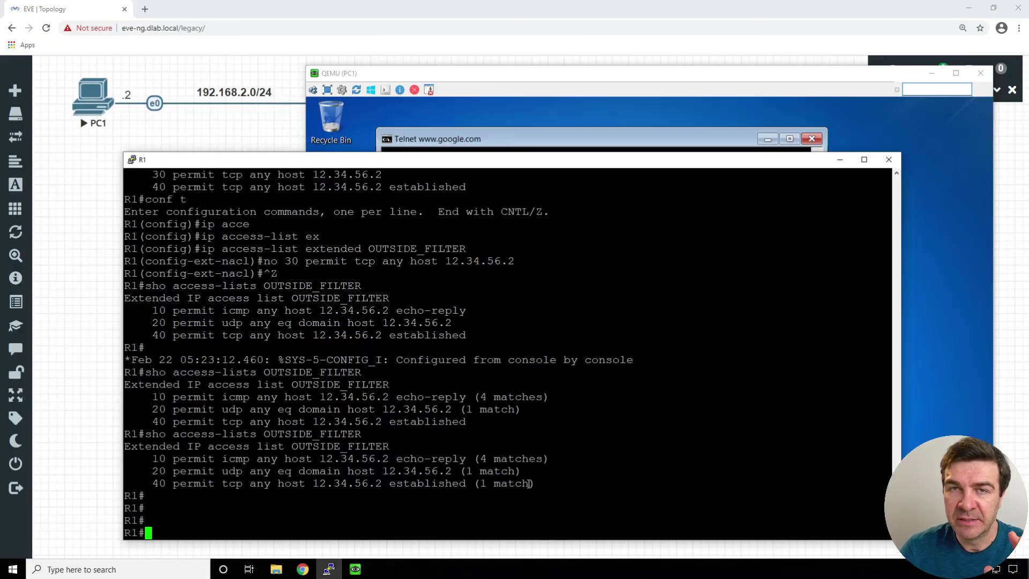
Run copy running-config startup-config on R1, correcting the typing along the way
type("copy rni")
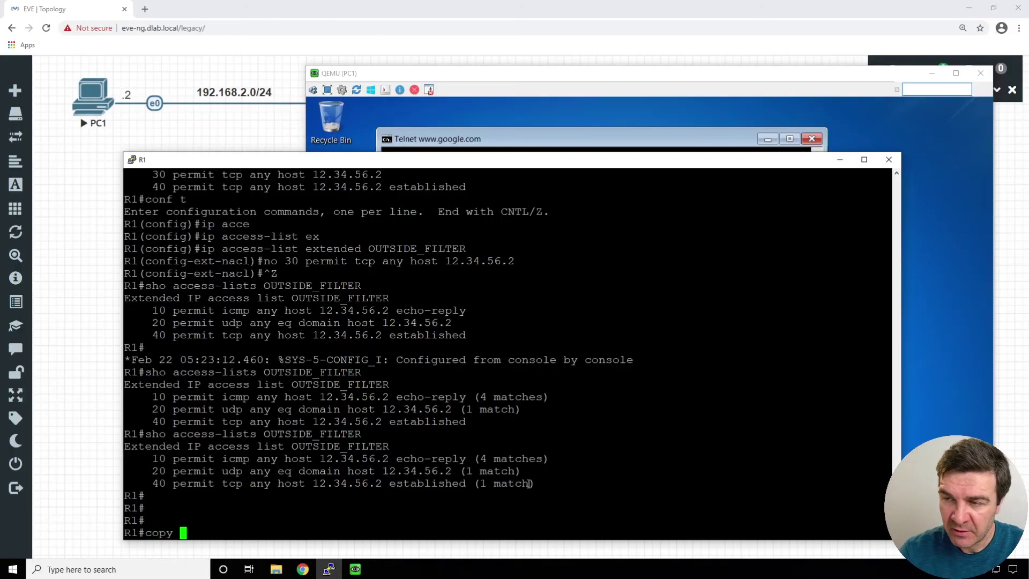
key("Tab")
key("BackSpace")
key("BackSpace")
type("un")
key("Tab")
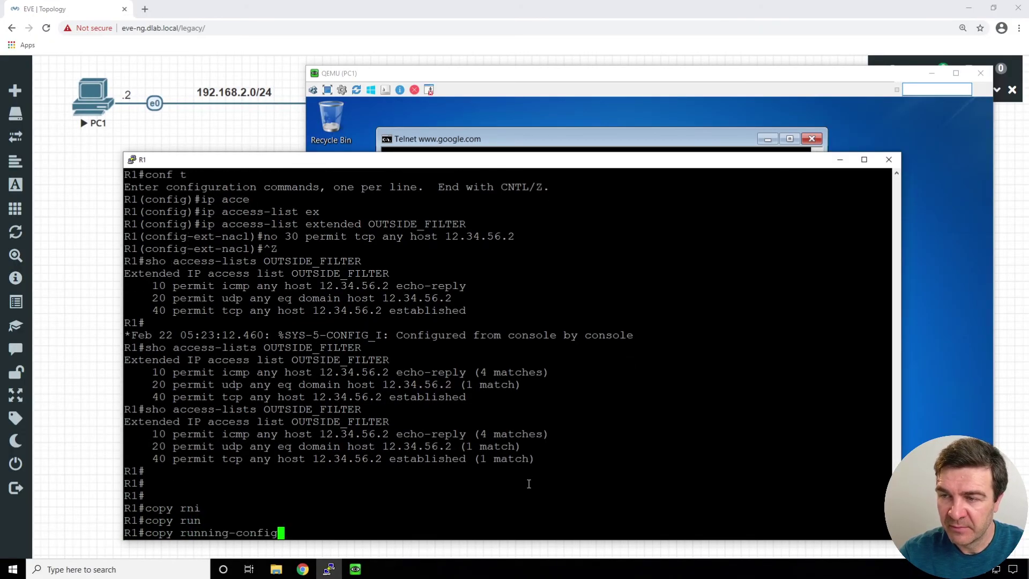
type("st")
key("Tab")
key("BackSpace")
key("BackSpace")
type("startup-config")
key("Tab")
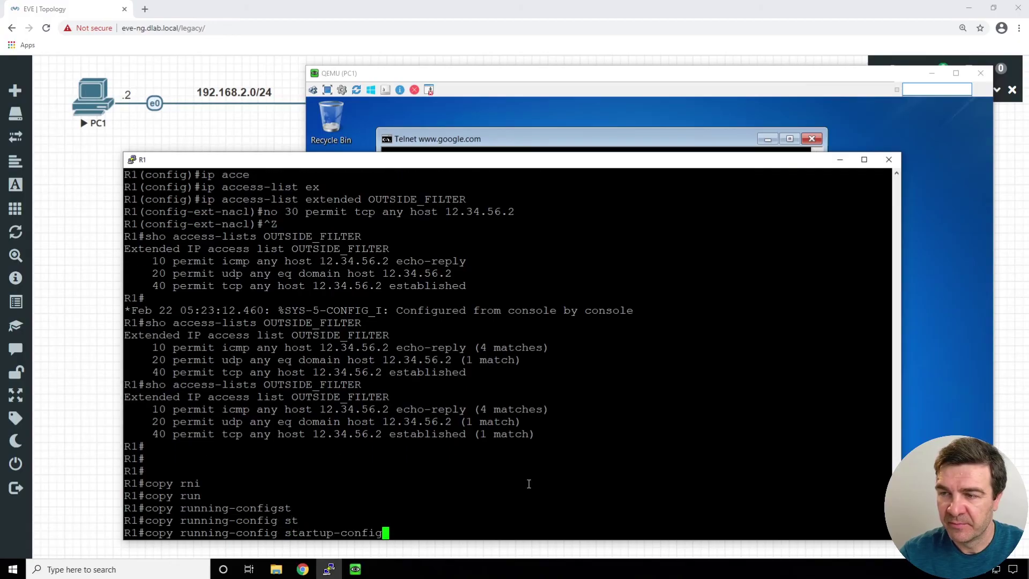
key("Return")
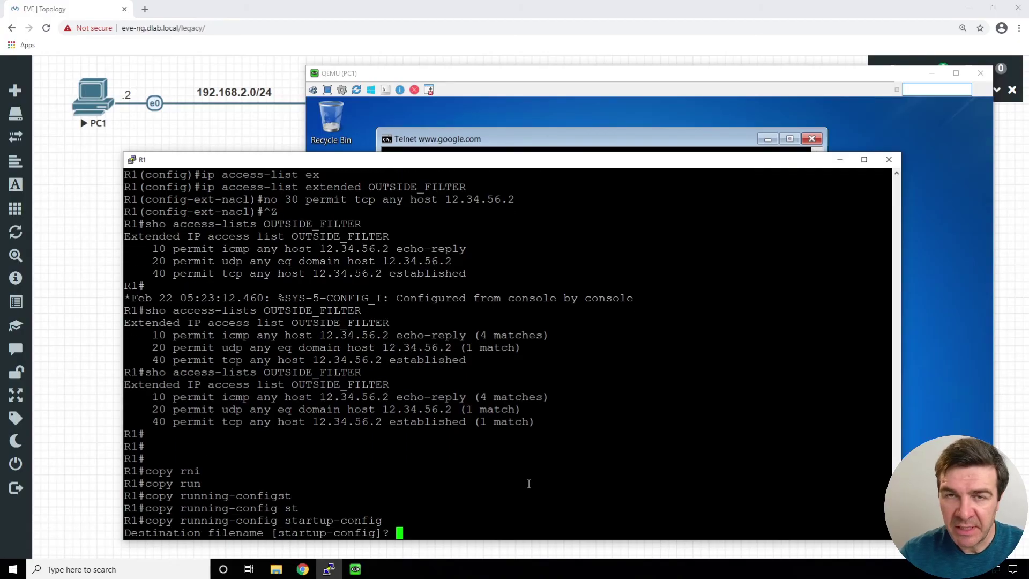
Accept the default startup-config destination filename so the configuration is built
double_click(234, 521)
left_click(333, 520)
double_click(333, 521)
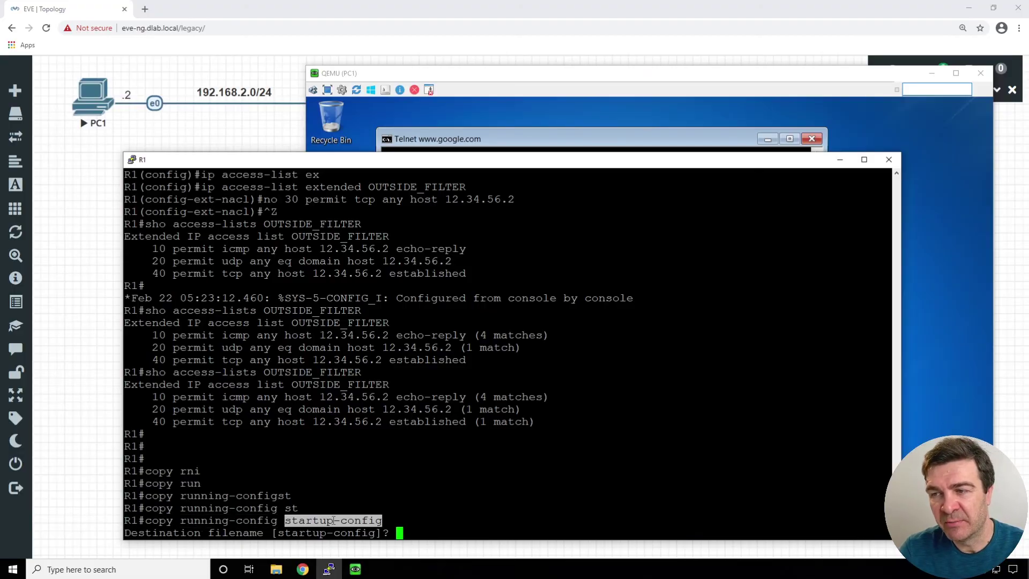
key("Return")
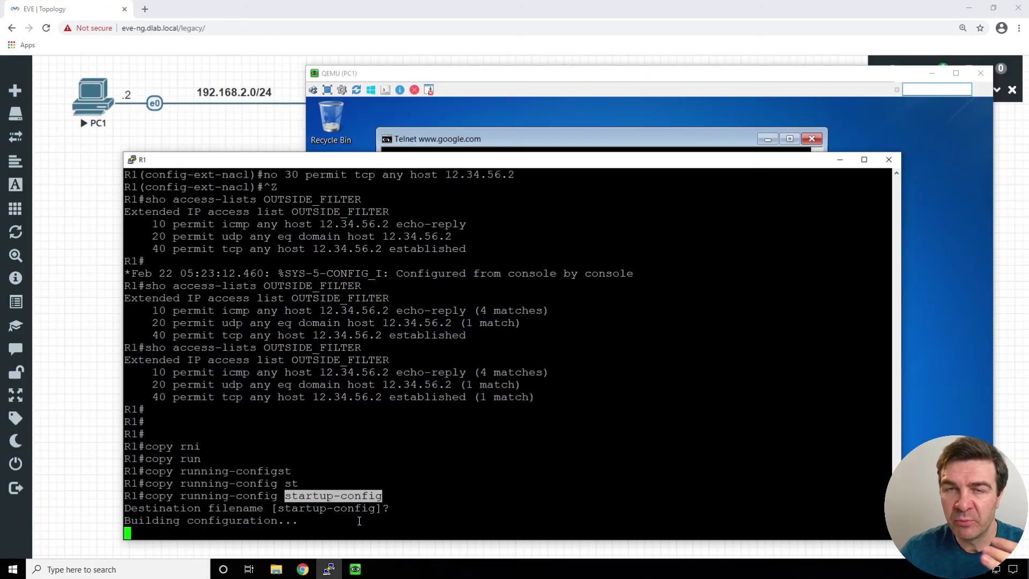